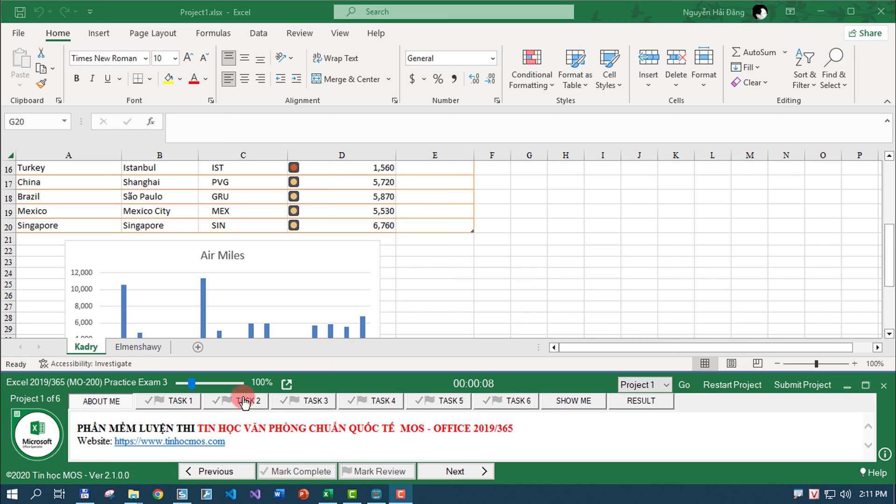
Show Task 1, accept the security warning and return focus to the Kadry worksheet.
left_click(186, 400)
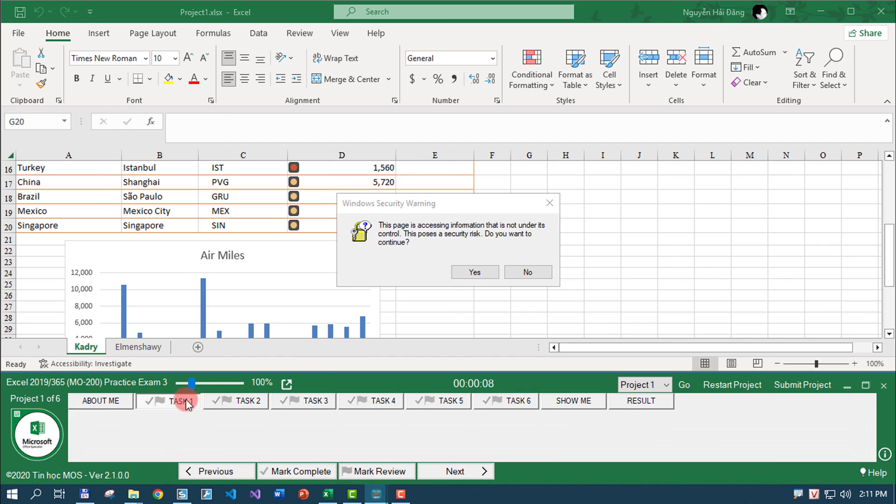
left_click(475, 274)
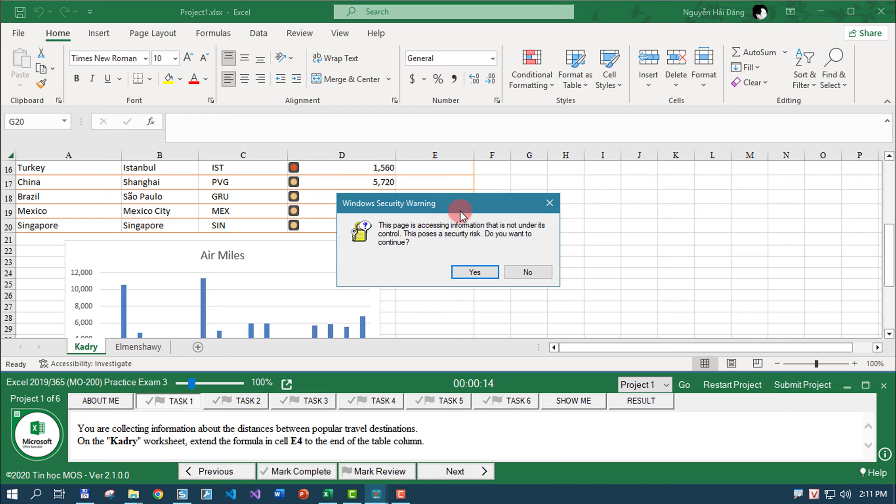
left_click_drag(461, 213, 419, 204)
left_click(433, 264)
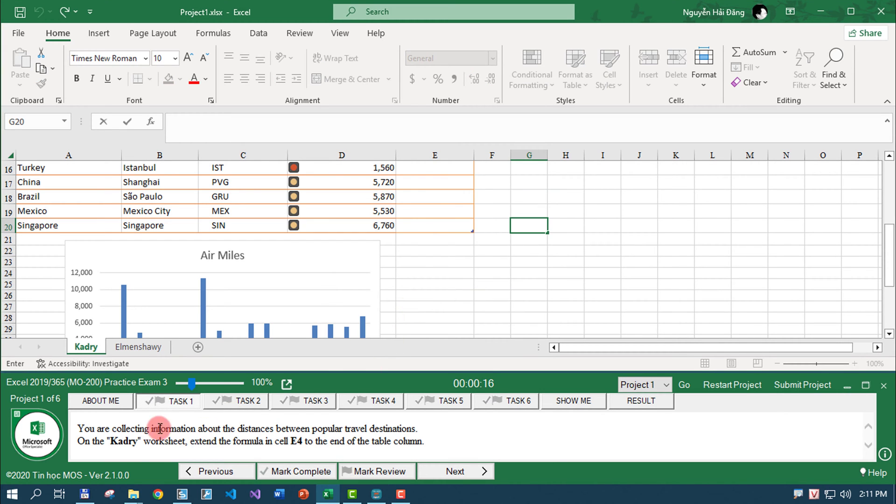
double_click(117, 440)
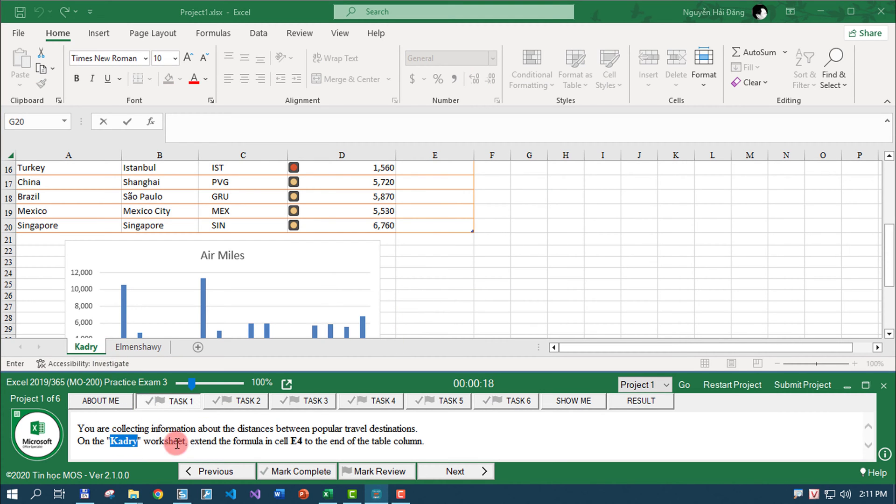
scroll(397, 252, "up", 5)
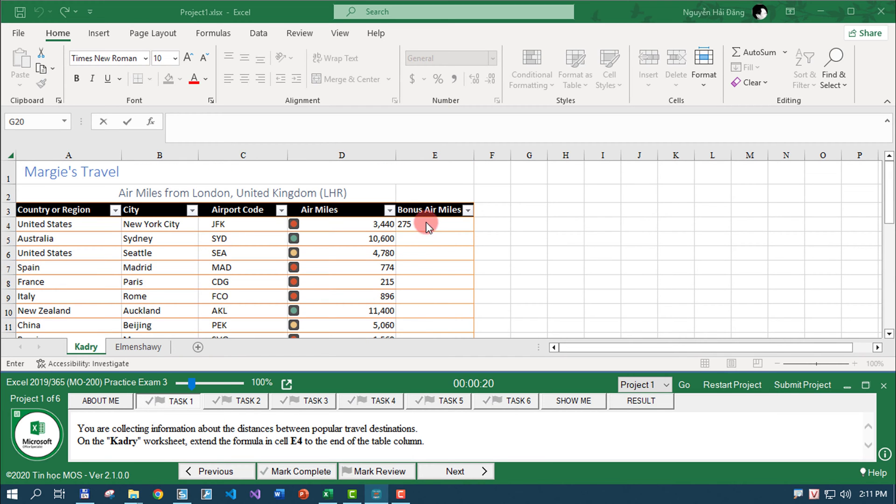
Copy the =D4*8% formula from E4 down column E and mark Task 1 complete.
left_click(449, 228)
double_click(473, 231)
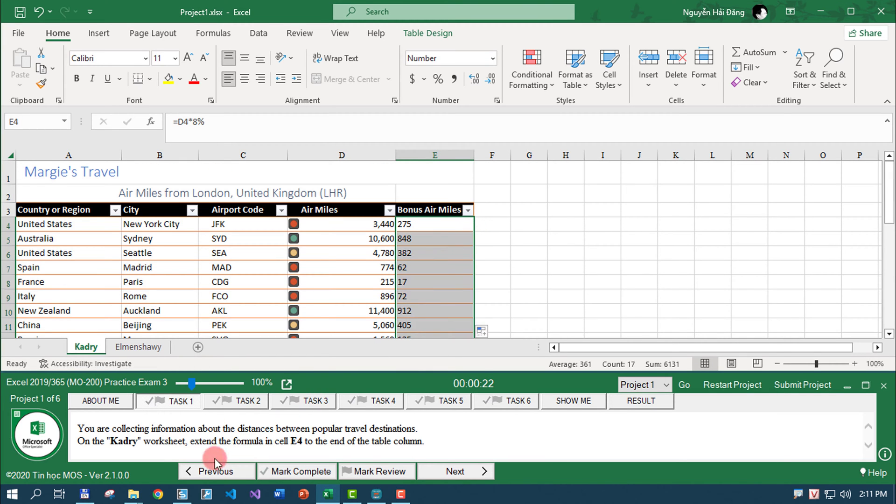
left_click(269, 473)
left_click(425, 472)
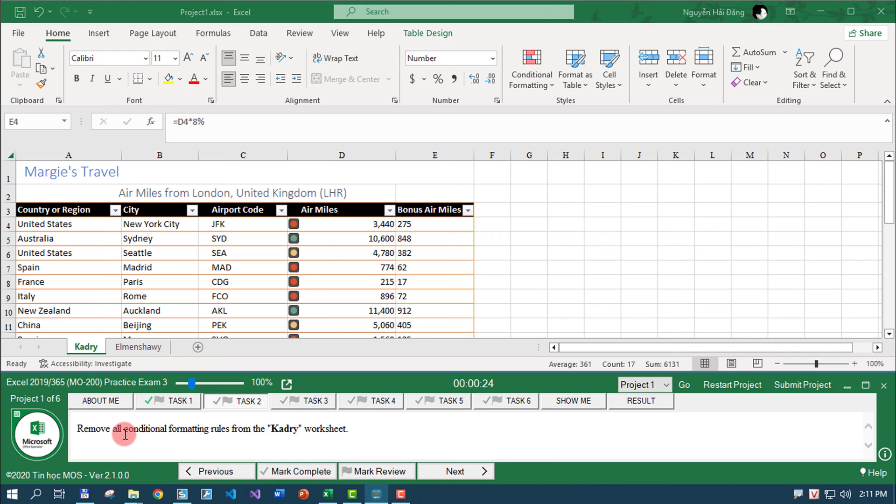
Highlight the conditional formatting wording in the Task 2 instructions.
mouse_move(113, 429)
left_mouse_down()
mouse_move(190, 438)
mouse_move(254, 419)
mouse_move(311, 433)
left_mouse_up()
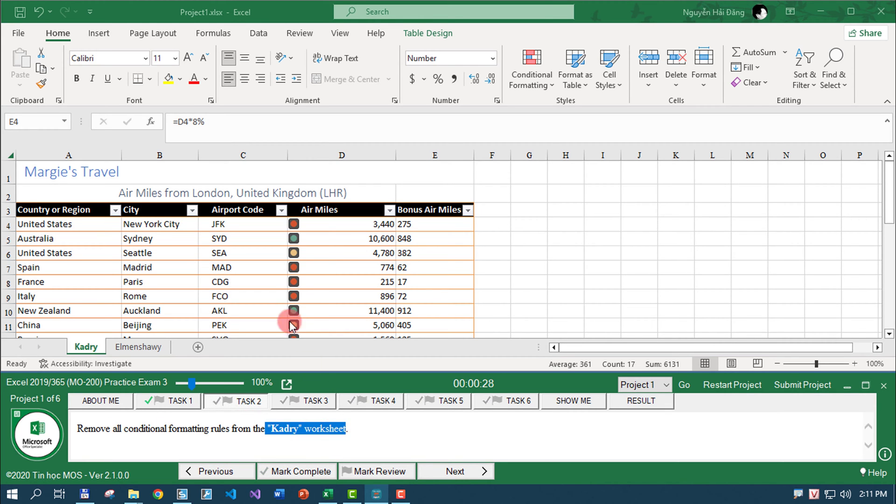
scroll(273, 305, "down", 1)
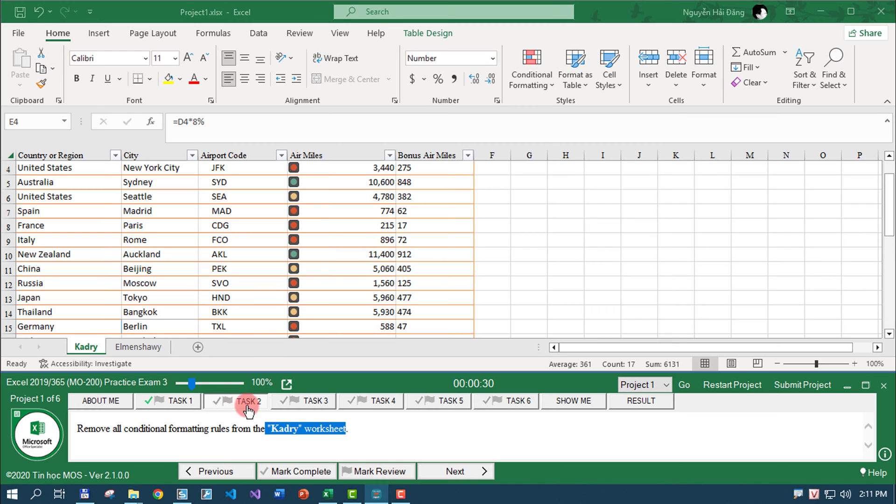
left_click(143, 425)
left_click_drag(144, 426, 201, 432)
key("ctrl+space")
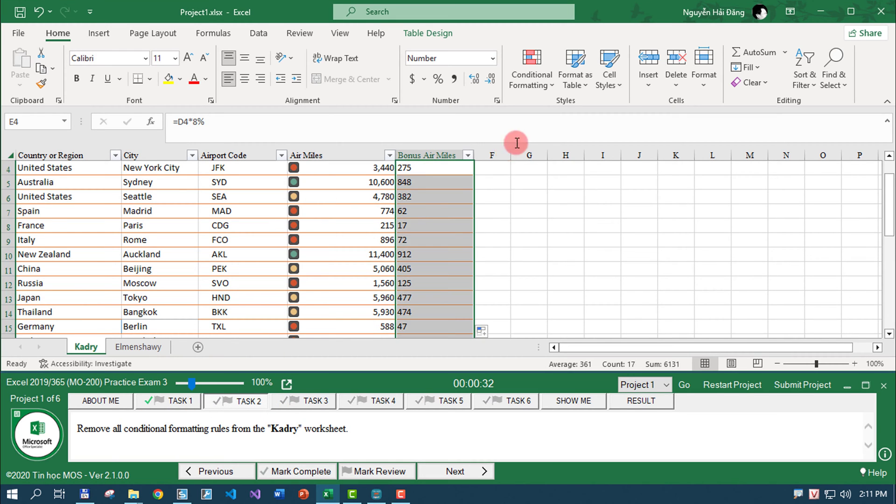
Clear all conditional formatting rules from the Kadry sheet's table.
left_click(413, 211)
left_click(252, 266)
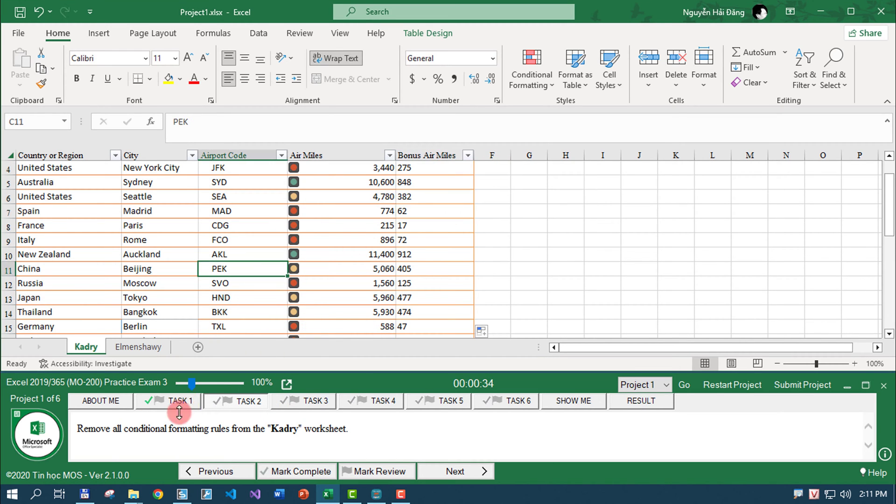
left_click(532, 80)
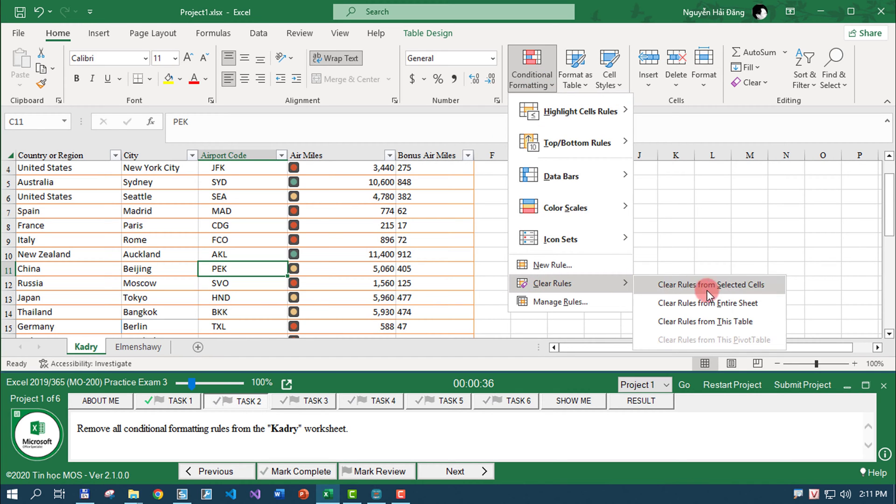
left_click(705, 304)
Go to Task 3 and select a cell in the Elmenshawy table.
left_click(347, 474)
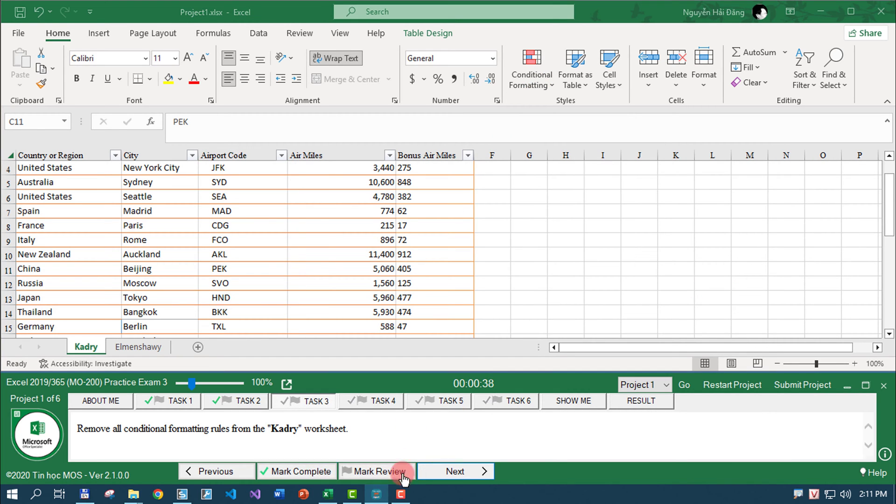
left_click(140, 346)
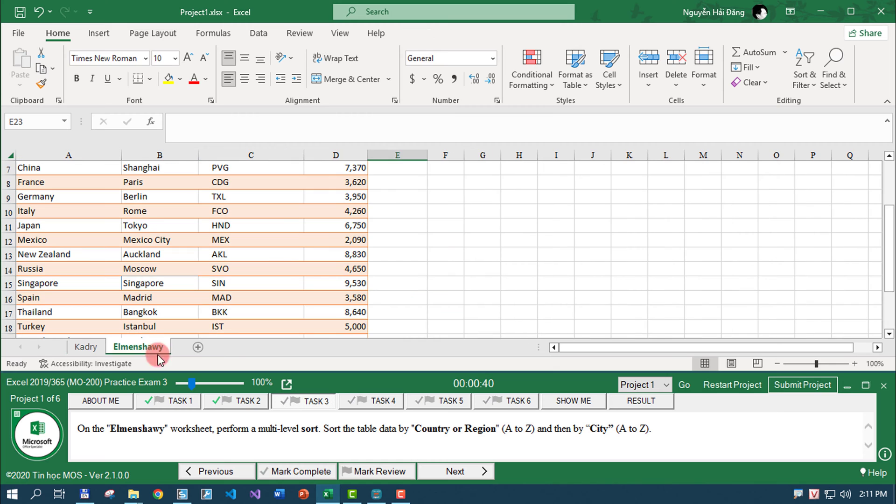
left_click(272, 299)
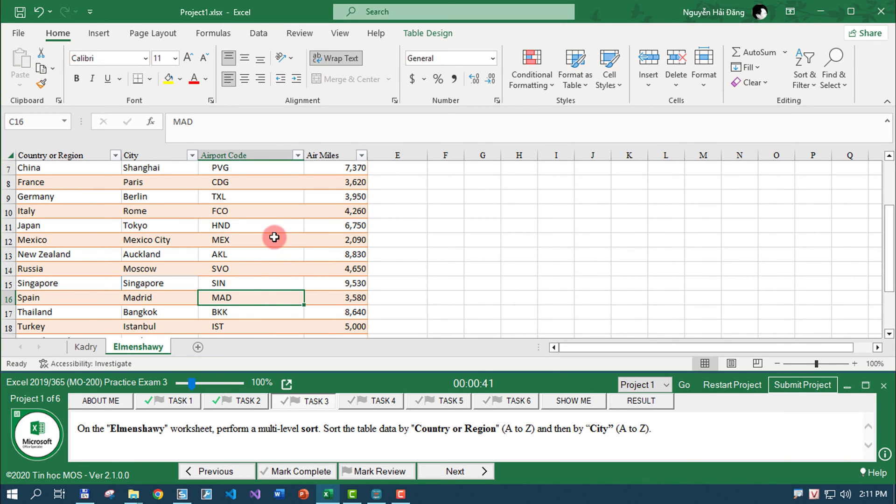
Sort the table by Country or Region, then City, A to Z, and mark Task 3 complete.
left_click(255, 36)
left_click(385, 68)
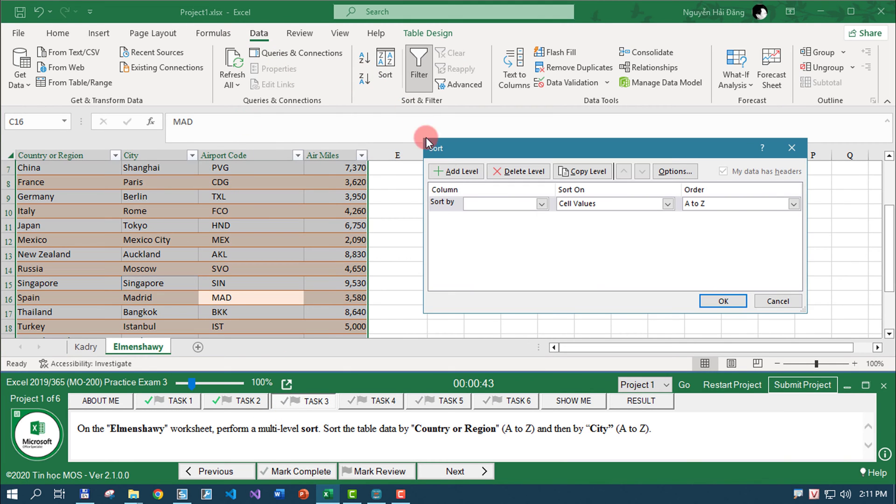
left_click(463, 171)
left_click(542, 204)
left_click(524, 214)
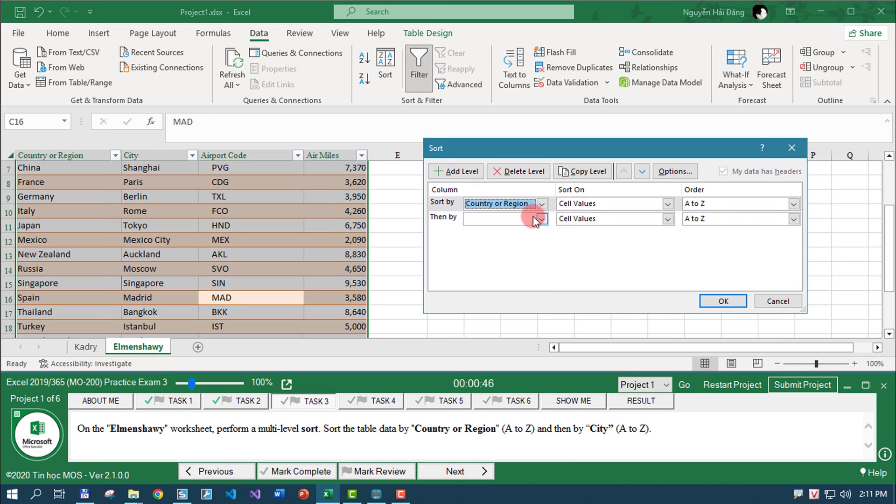
left_click(541, 218)
left_click(526, 239)
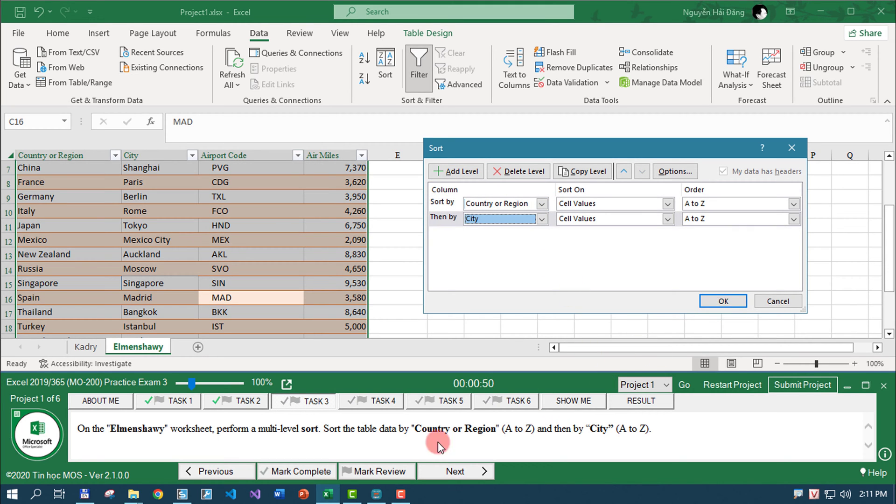
left_click(702, 303)
left_click(292, 471)
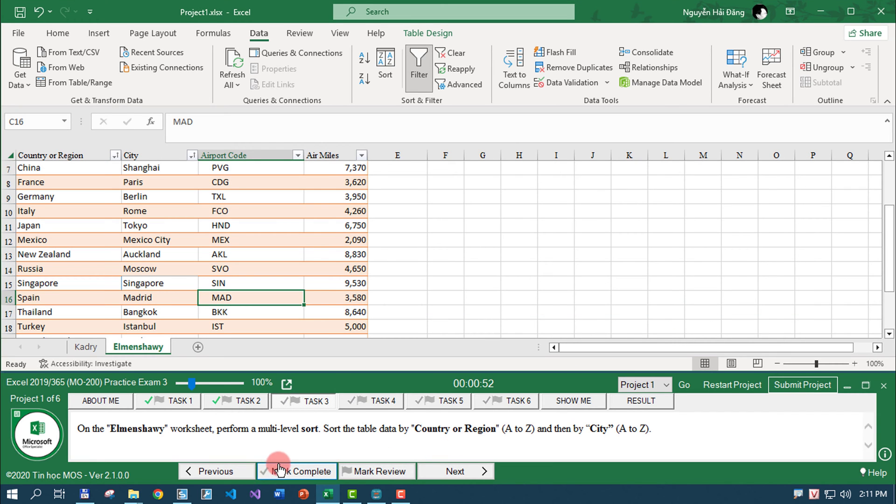
left_click(431, 469)
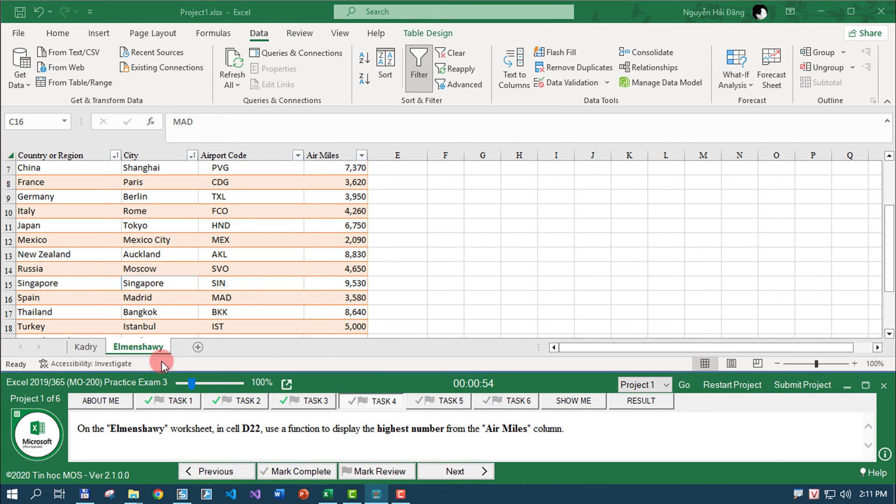
Look through the AutoSum functions and select the Air Miles values from D4 downward.
scroll(261, 230, "down", 3)
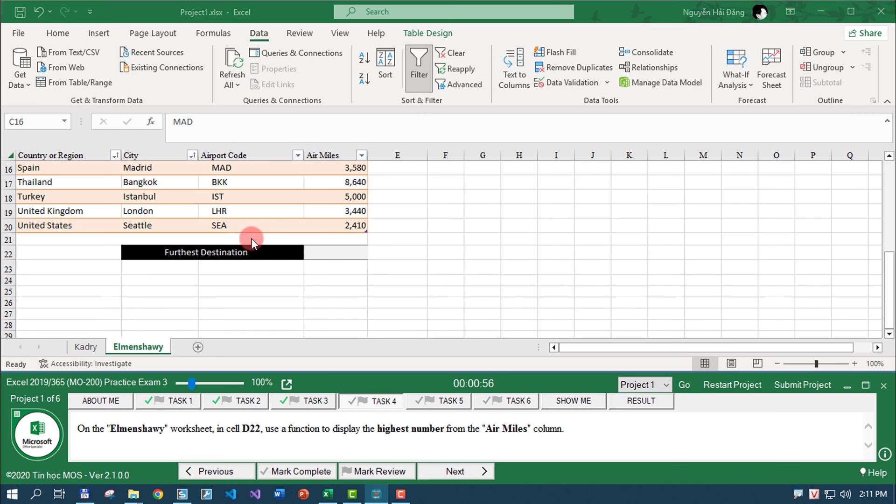
key("F2")
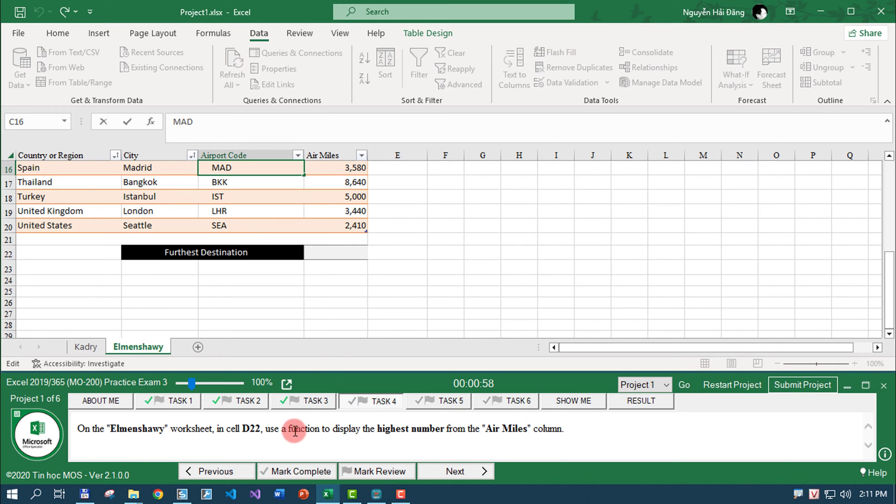
left_click(258, 33)
left_click(231, 32)
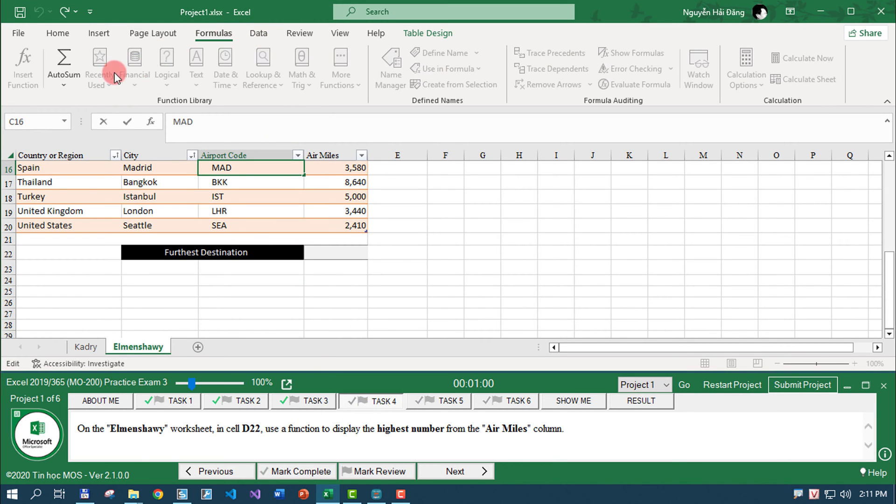
left_click(70, 86)
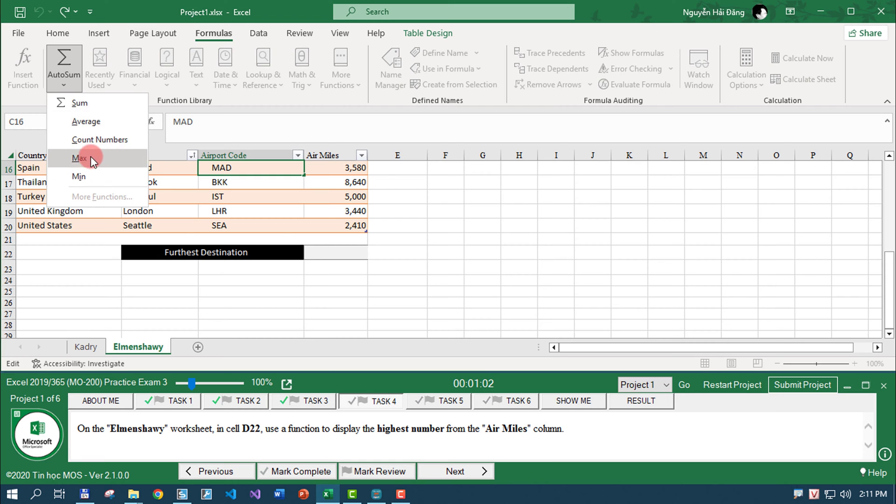
key("Escape")
key("Escape")
scroll(360, 260, "up", 2)
scroll(360, 216, "up", 3)
left_click(354, 224)
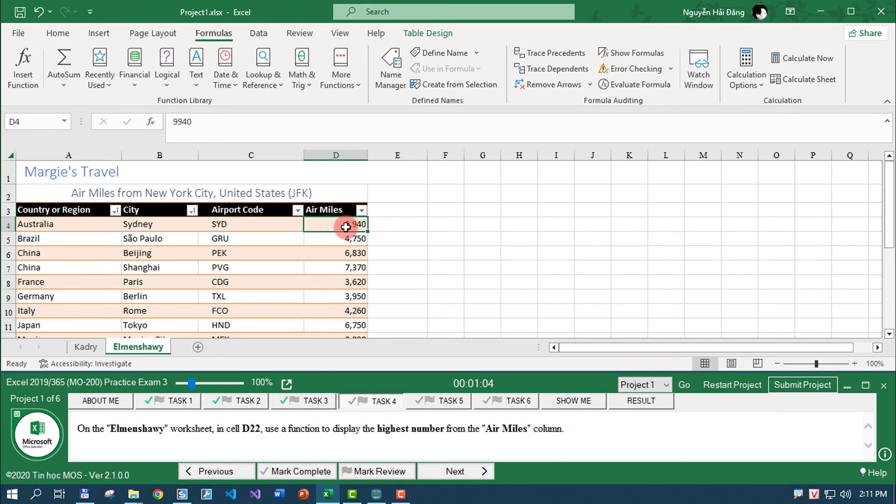
key("ctrl+shift+Down")
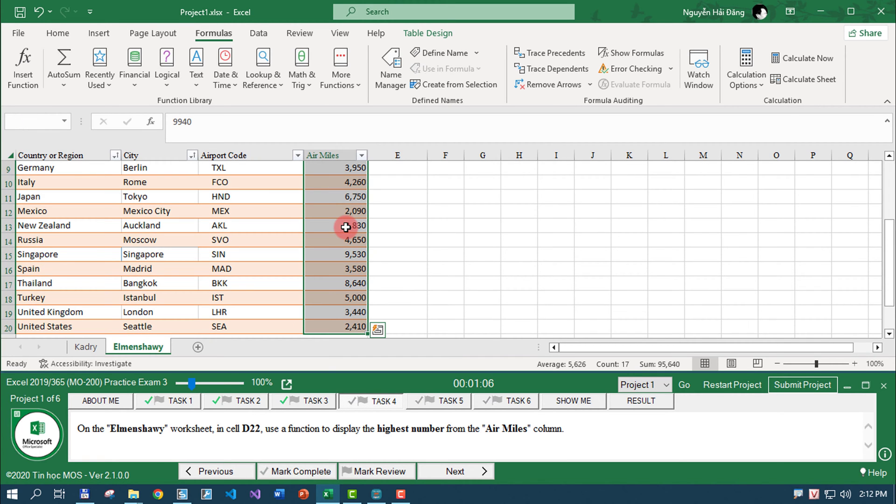
scroll(408, 334, "up", 2)
scroll(362, 290, "down", 3)
Enter a MAX formula over D4:D20 in D22, showing 9940, and mark Task 4 complete.
left_click(340, 279)
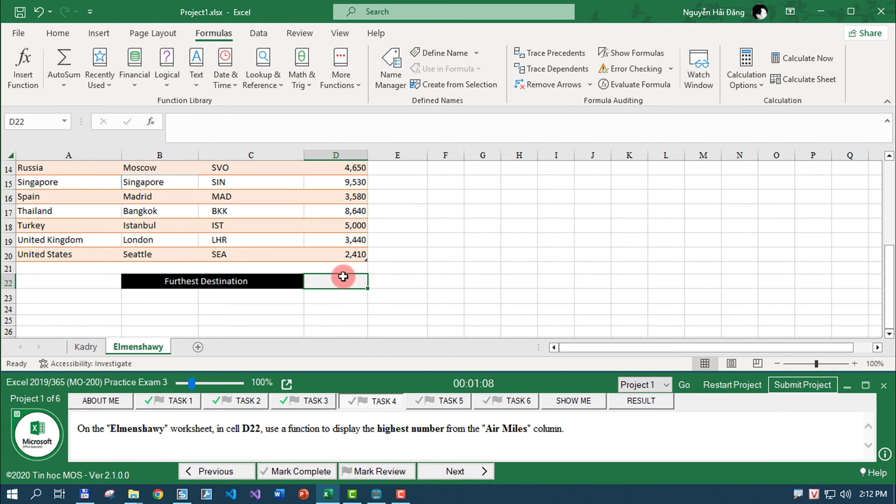
left_click(64, 85)
left_click(78, 158)
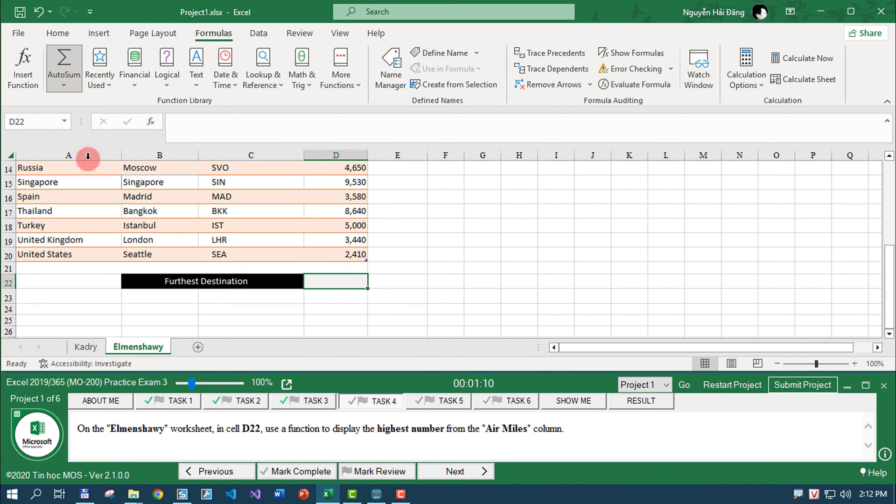
scroll(335, 264, "up", 2)
scroll(335, 264, "up", 3)
left_click(350, 227)
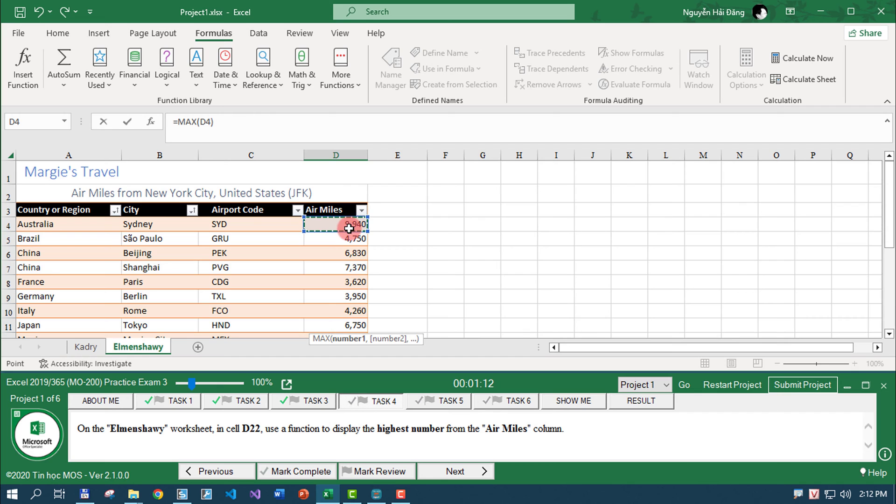
left_click_drag(349, 228, 404, 245)
key("Return")
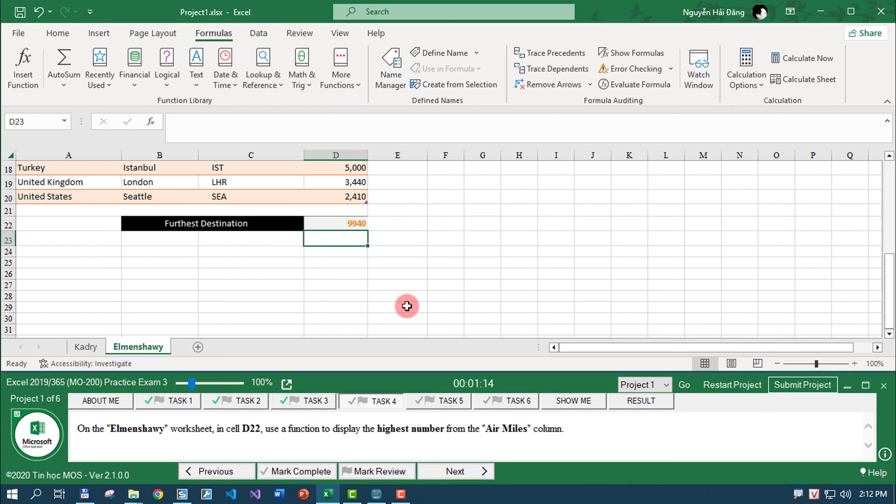
left_click(300, 469)
Go to Task 5 and highlight the chart requirements in the task text.
left_click(444, 470)
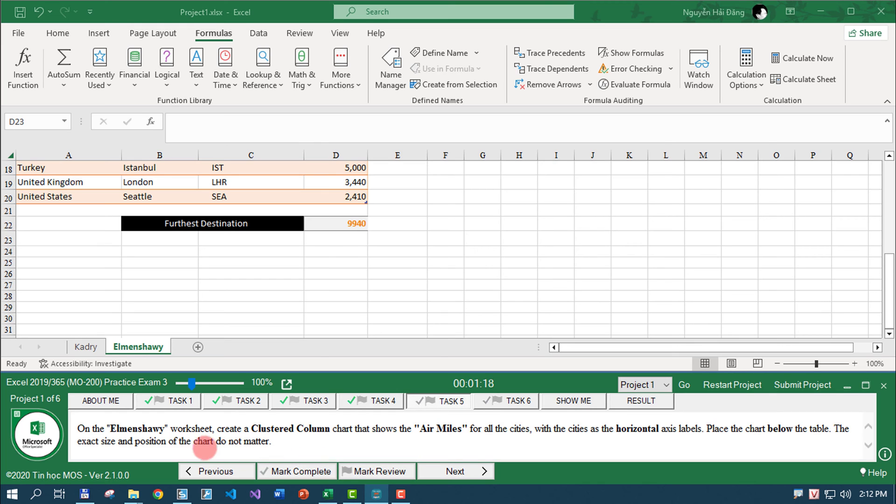
left_click_drag(227, 438, 336, 438)
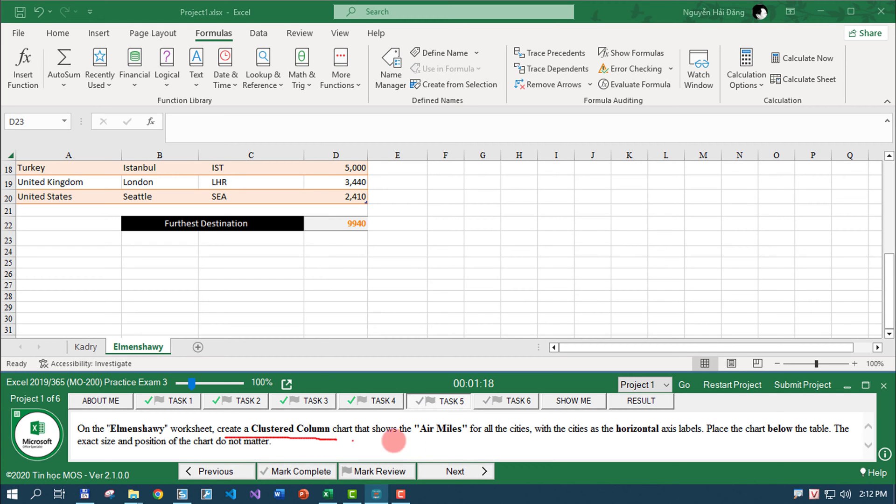
left_click_drag(456, 435, 466, 417)
mouse_move(531, 428)
left_mouse_down()
mouse_move(490, 442)
mouse_move(535, 417)
left_mouse_up()
left_click_drag(569, 442, 837, 434)
Select the City names B3:B20 together with the Air Miles values D3:D20.
scroll(240, 245, "up", 4)
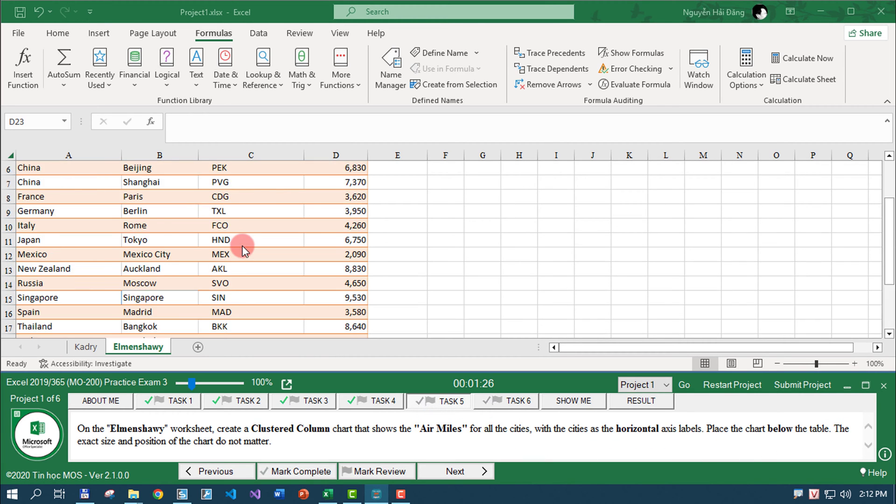
scroll(140, 224, "up", 2)
left_click(135, 224)
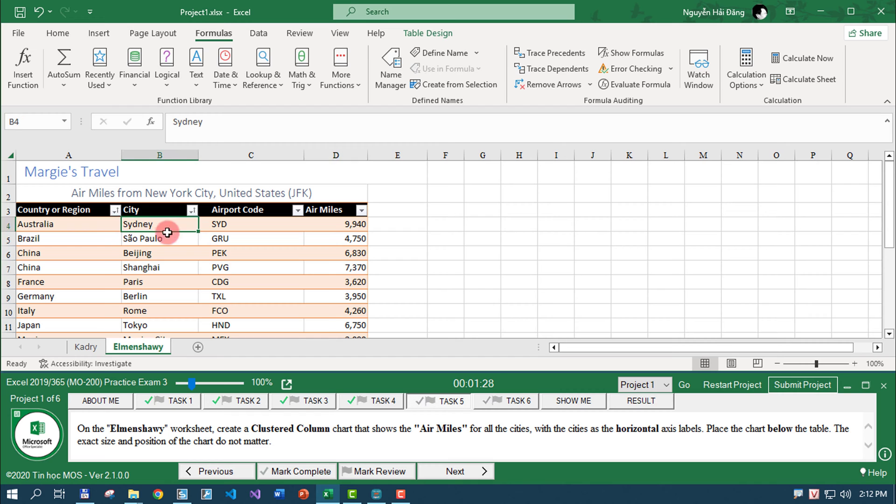
mouse_move(160, 208)
left_mouse_down()
mouse_move(132, 394)
mouse_move(160, 344)
mouse_move(161, 320)
mouse_move(163, 337)
left_mouse_up()
scroll(353, 264, "up", 3)
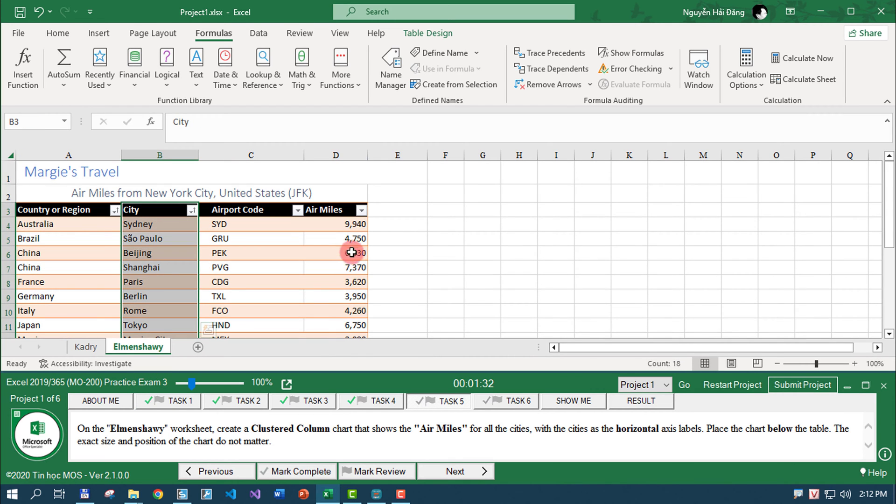
mouse_move(330, 211)
left_mouse_down("ctrl")
mouse_move(331, 335)
mouse_move(333, 310)
left_mouse_up("ctrl")
Insert a clustered column chart, move it below the table, and mark Task 5 complete.
left_click(96, 34)
left_click(295, 60)
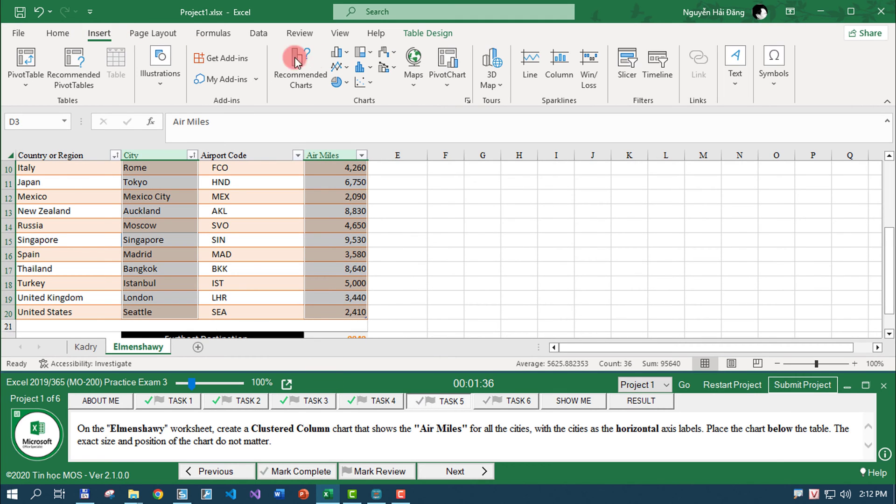
left_click(337, 52)
left_click(355, 92)
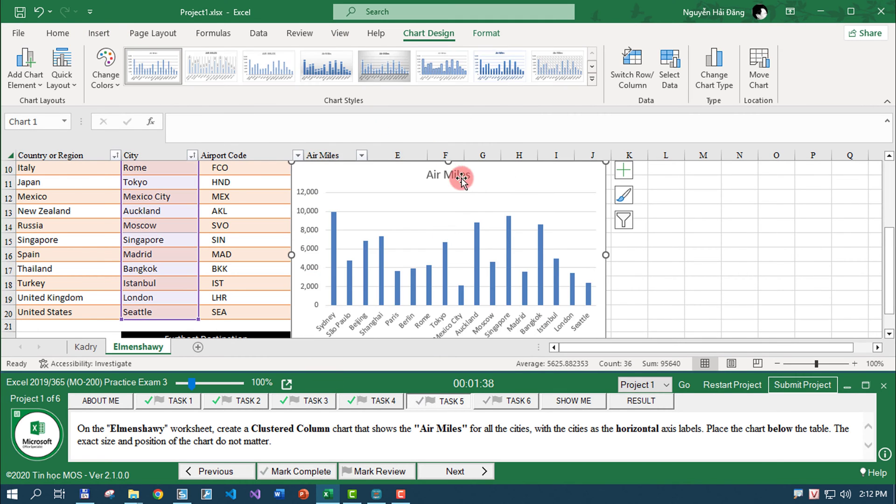
scroll(513, 280, "down", 6, "ctrl")
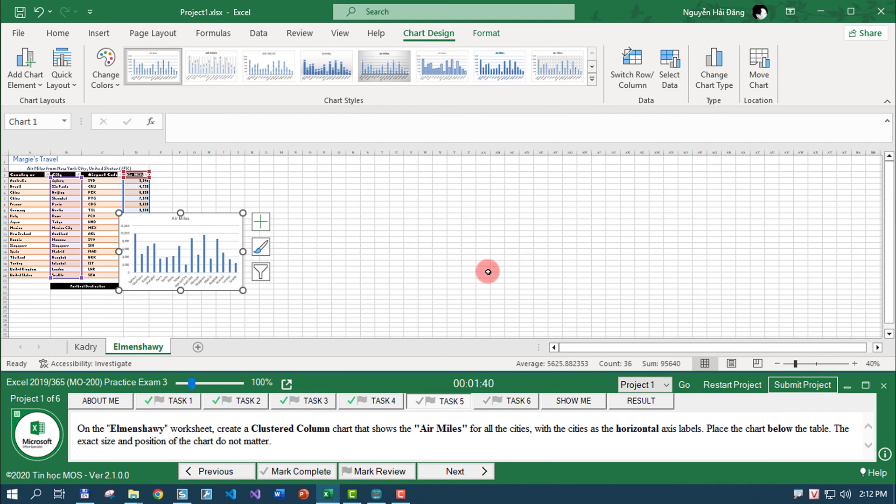
left_click_drag(219, 215, 114, 286)
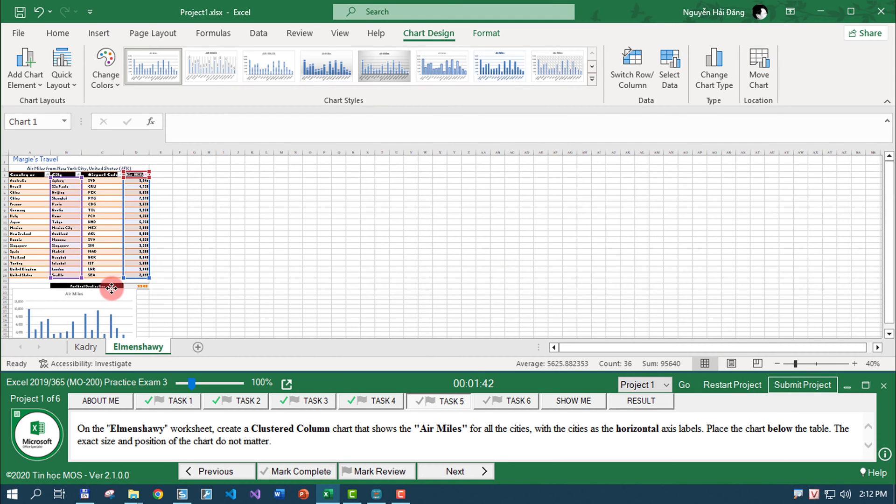
scroll(285, 278, "up", 9, "ctrl")
left_click(310, 471)
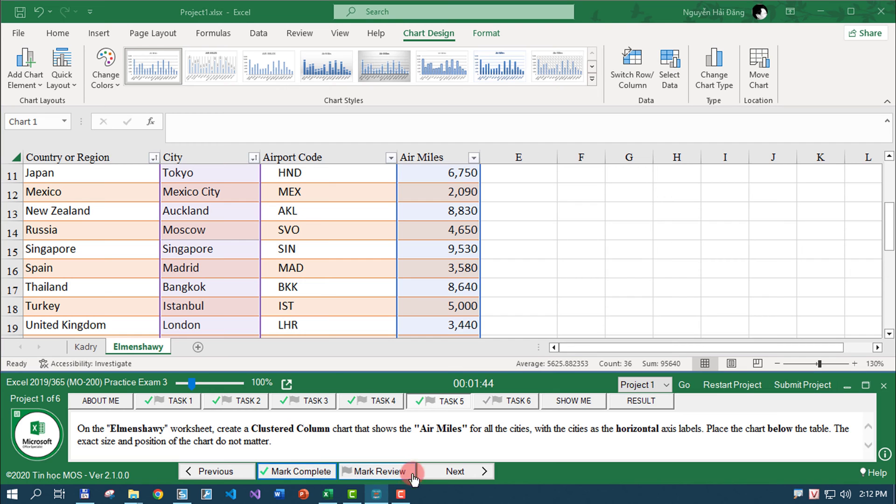
Switch to the Kadry sheet and select the Air Miles chart.
left_click(87, 347)
scroll(332, 327, "down", 3)
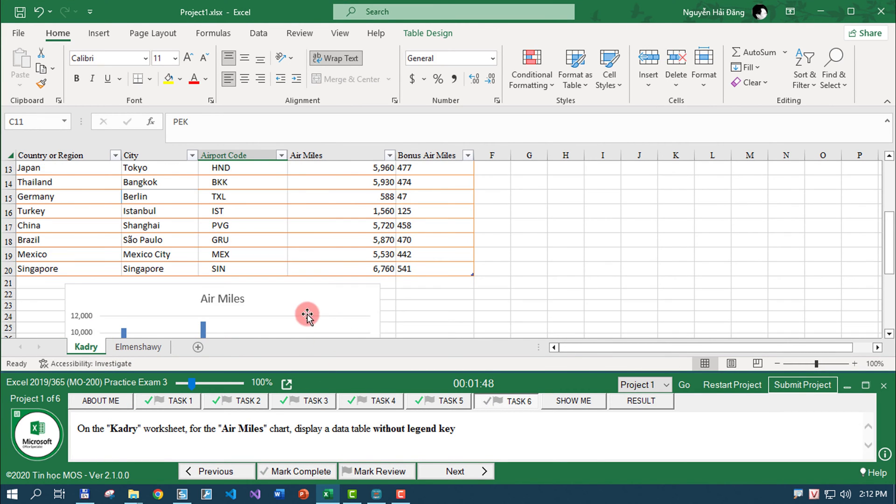
scroll(306, 314, "down", 4)
scroll(341, 280, "up", 2)
left_click(364, 212)
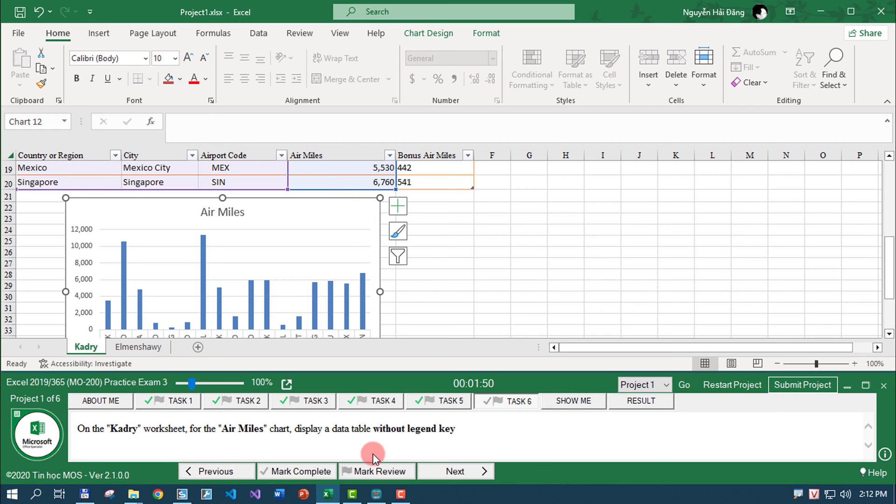
Add a data table without legend keys under the Air Miles chart.
left_click(409, 35)
left_click(23, 81)
left_click(60, 177)
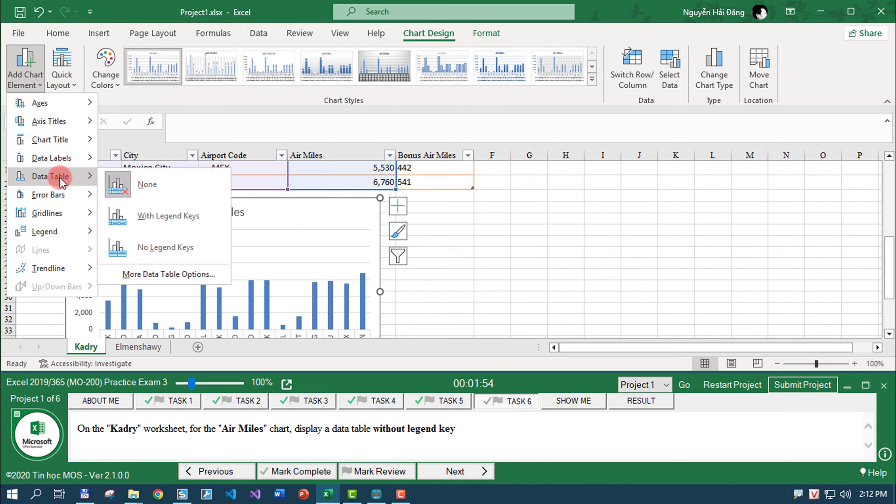
left_click(174, 252)
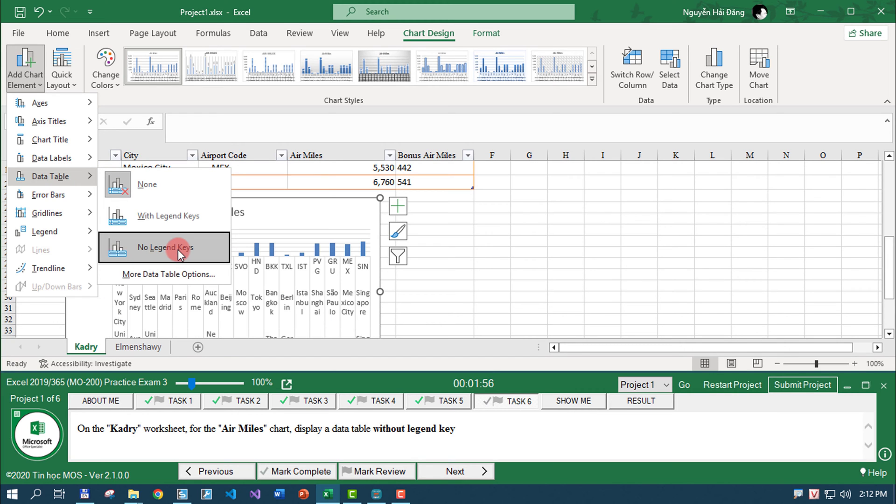
left_click_drag(215, 236, 224, 245)
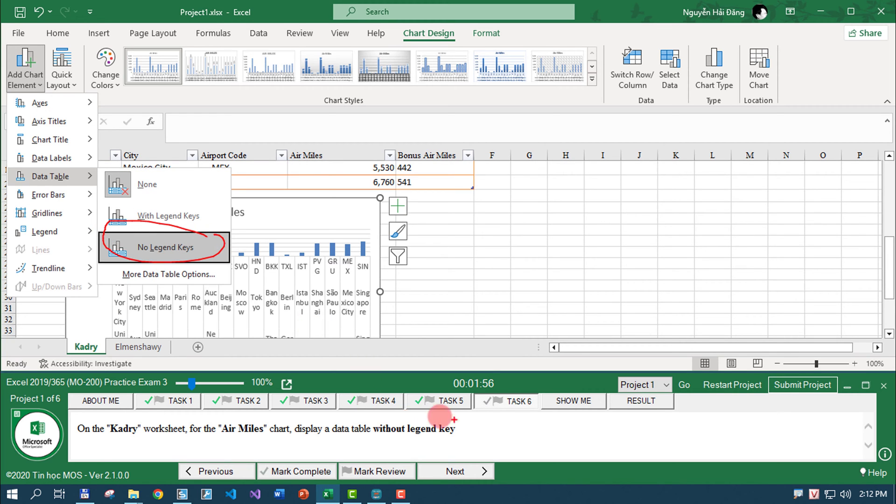
left_click_drag(442, 415, 420, 413)
Reapply the No Legend Keys data table, mark the task complete and submit Project 1.
left_click(34, 85)
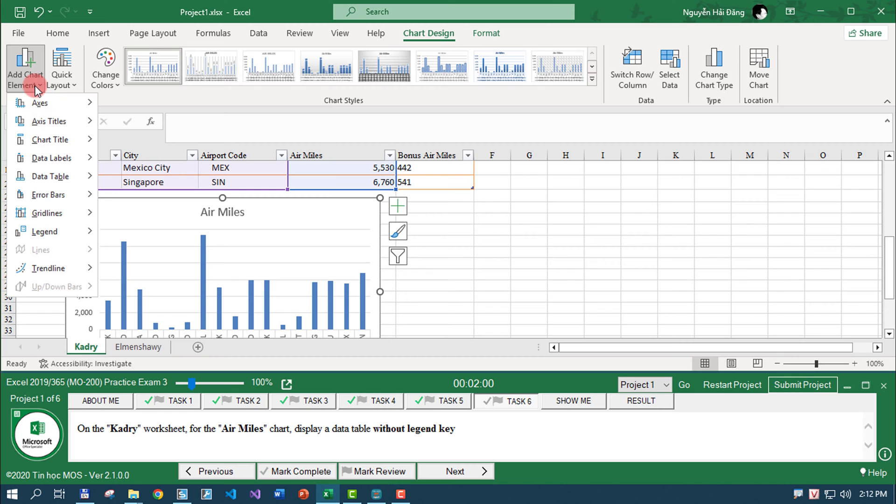
left_click(131, 250)
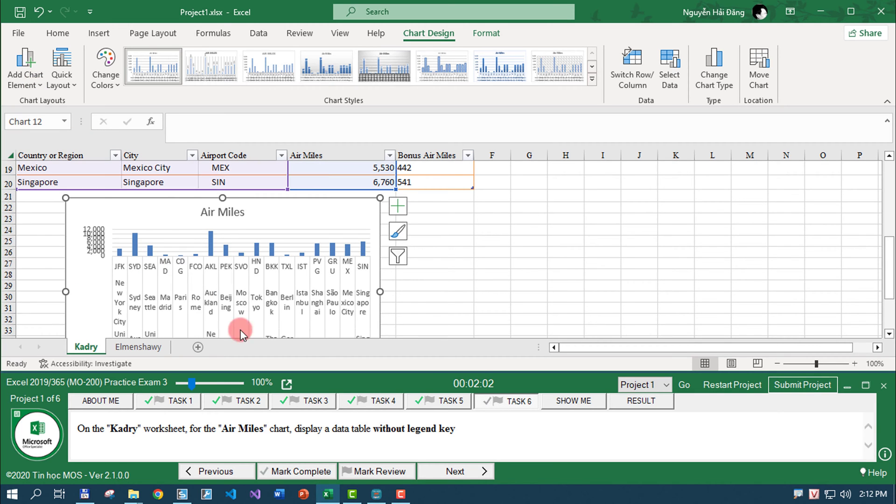
left_click(276, 474)
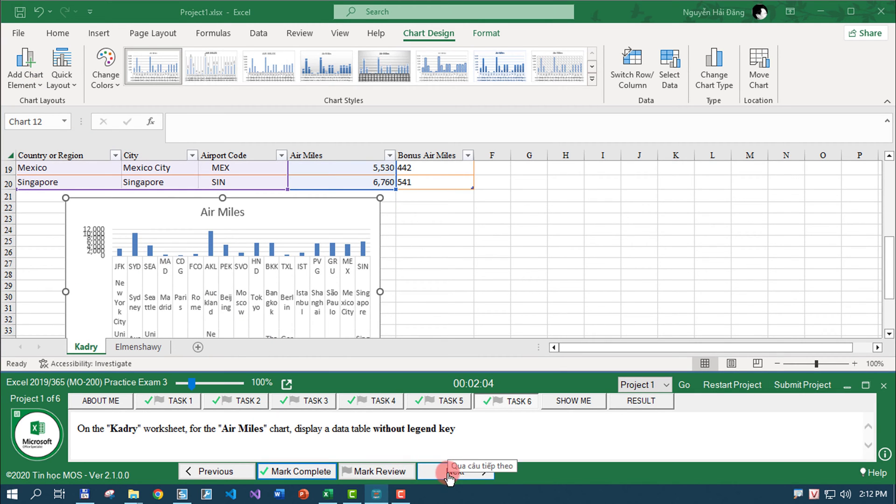
left_click(787, 394)
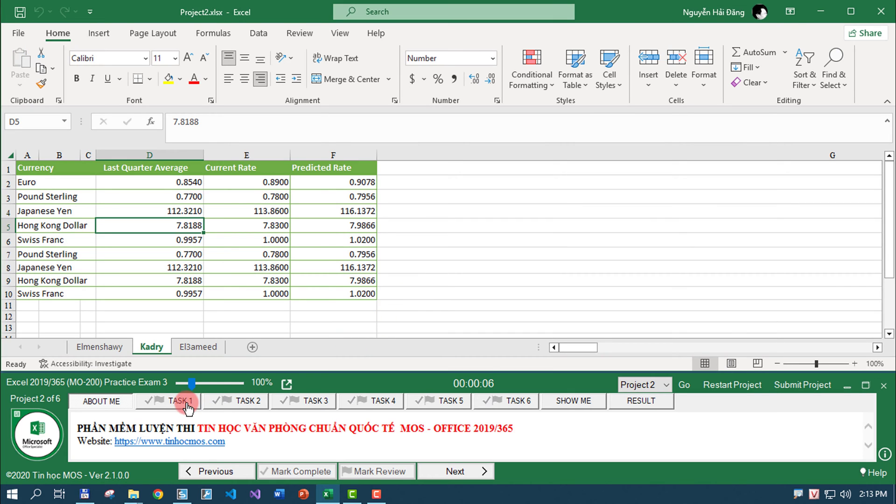
Show Task 1 and select the kadry named range from the Name Box.
left_click(188, 409)
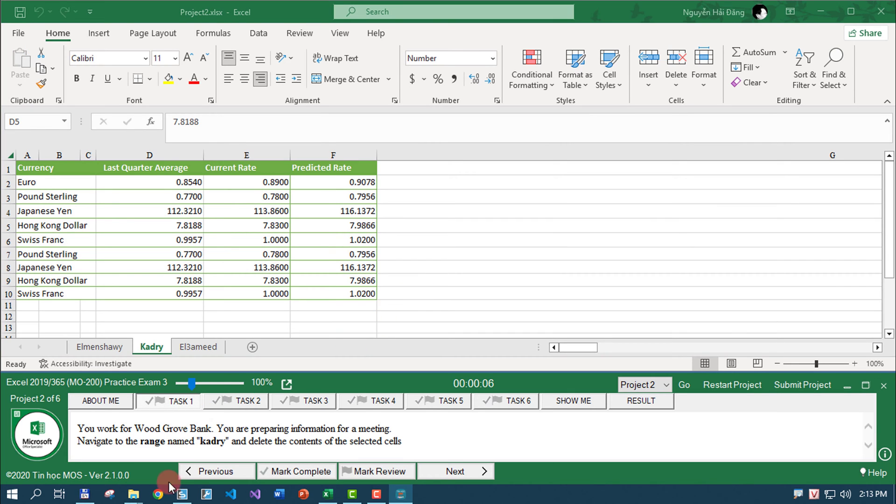
left_click(65, 121)
left_click(28, 136)
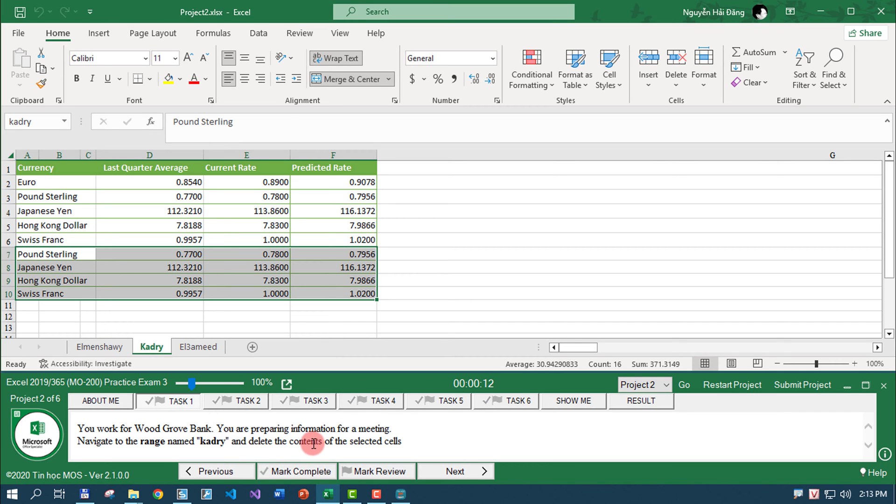
Clear the contents of the kadry range, rows 7 to 10, and mark the task complete.
right_click(210, 276)
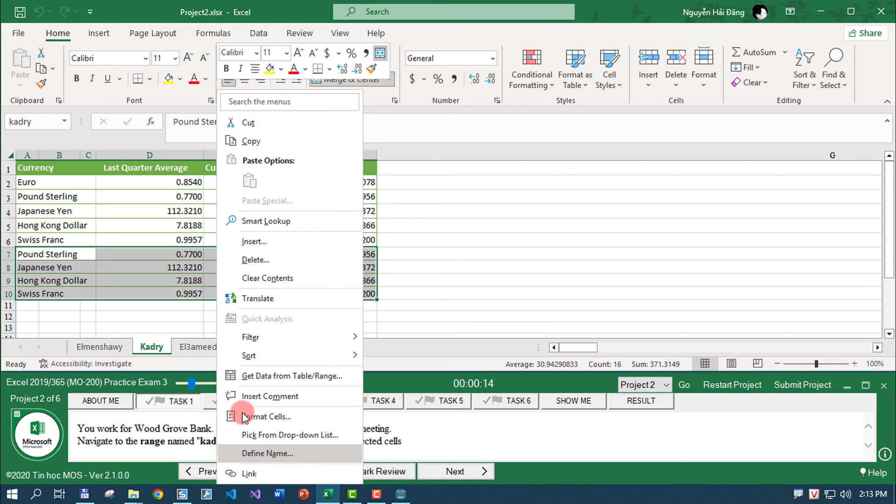
left_click(247, 260)
key("Escape")
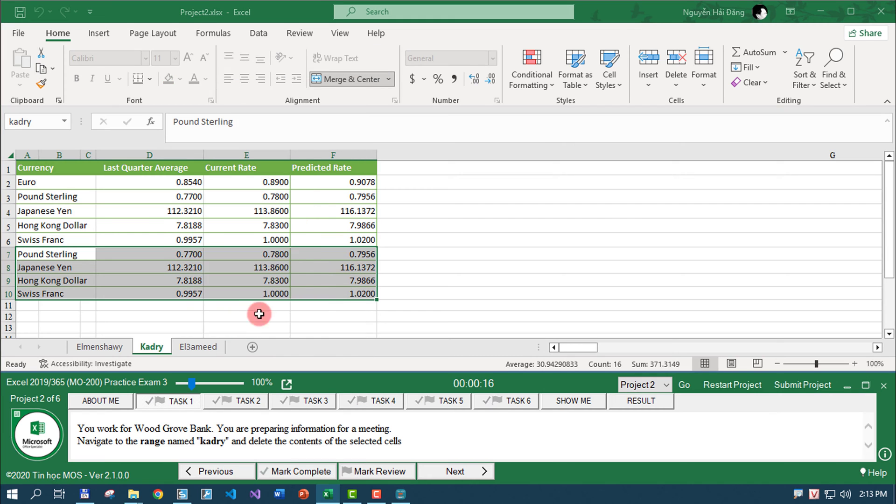
key("Delete")
left_click(224, 297)
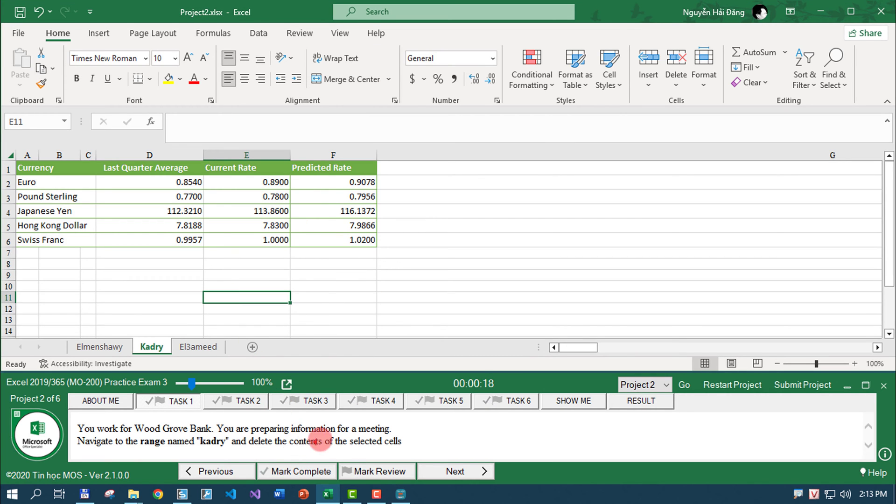
mouse_move(317, 441)
left_mouse_down()
mouse_move(230, 436)
mouse_move(316, 422)
left_mouse_up()
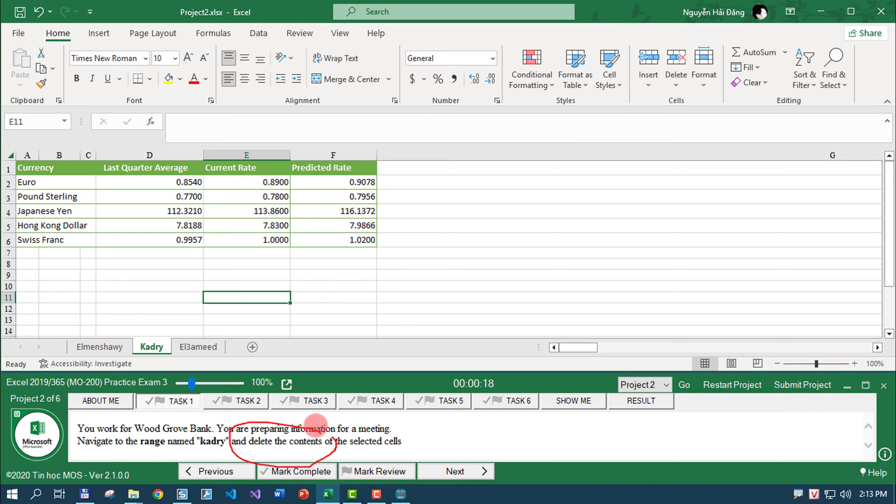
left_click(327, 467)
Select B3:E11 on the Elmenshawy sheet and apply Accounting format with 2 decimal places.
left_click(455, 472)
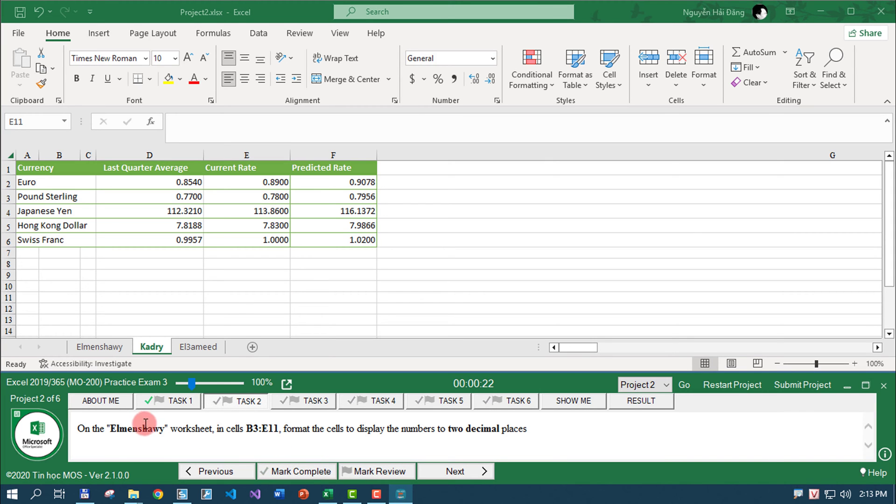
left_click(120, 349)
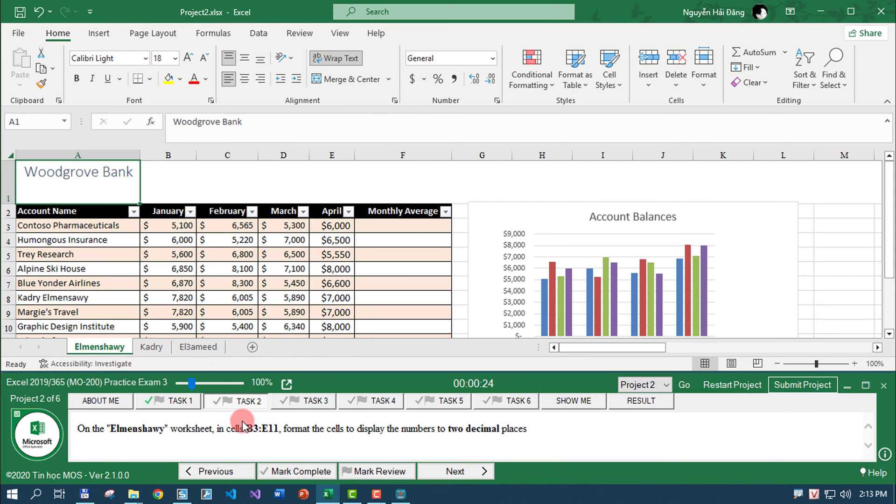
left_click_drag(246, 427, 272, 428)
key("ctrl+c")
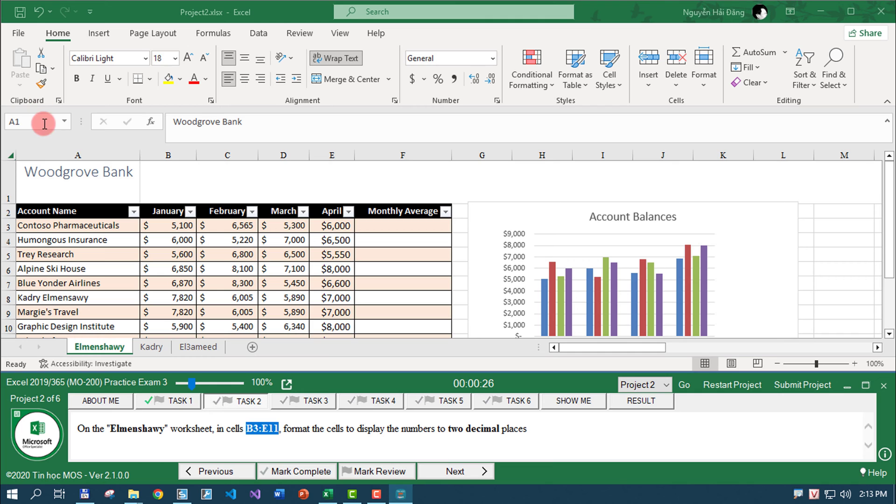
left_click(44, 123)
key("ctrl+v")
key("Return")
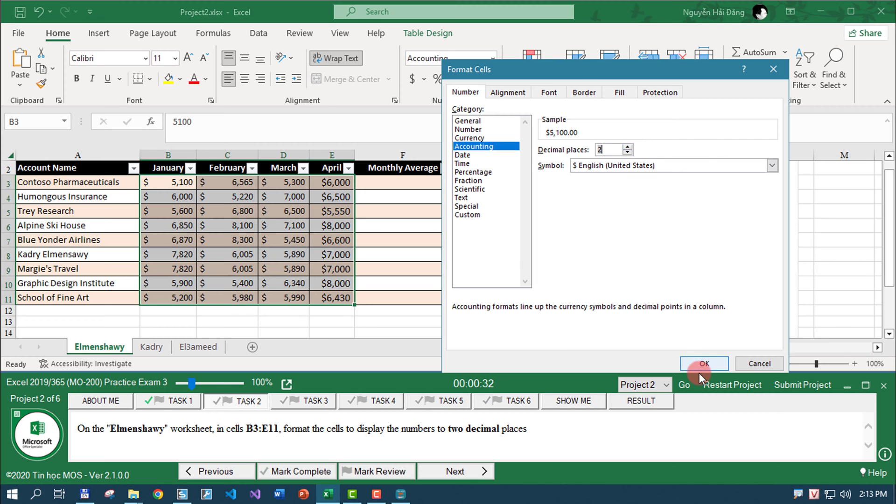
left_click(704, 366)
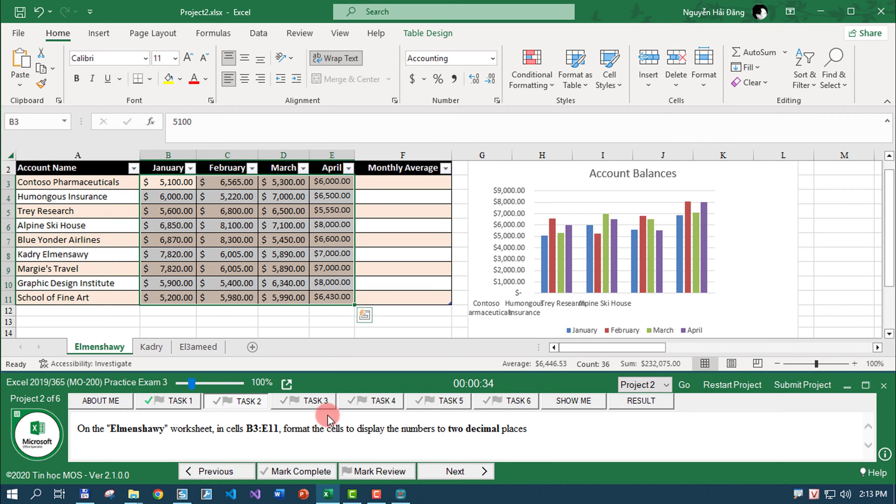
Open Task 3 and highlight the row-removal wording and the account name to delete.
left_click(271, 472)
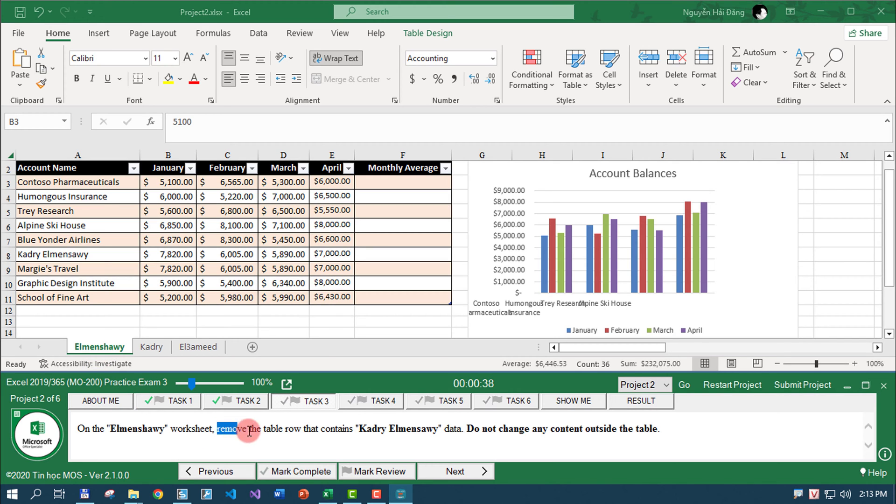
left_click_drag(264, 429, 320, 430)
left_click_drag(376, 431, 419, 431)
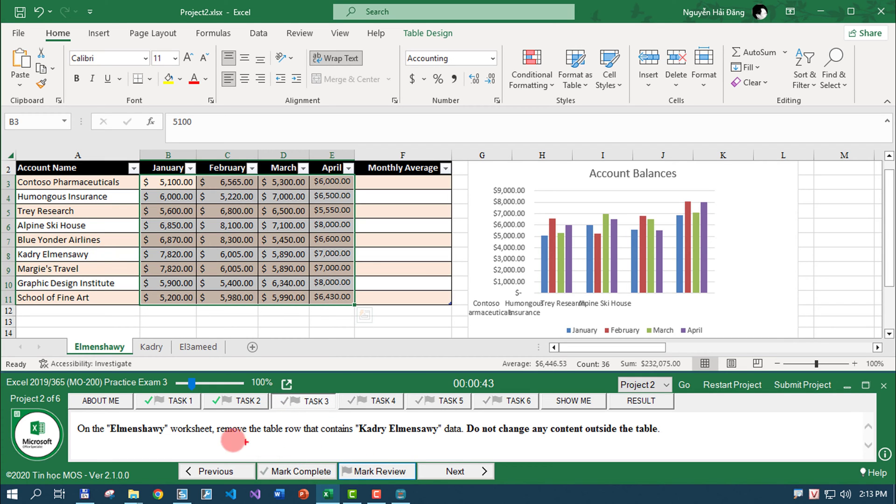
left_click_drag(217, 439, 410, 440)
left_click_drag(480, 440, 645, 434)
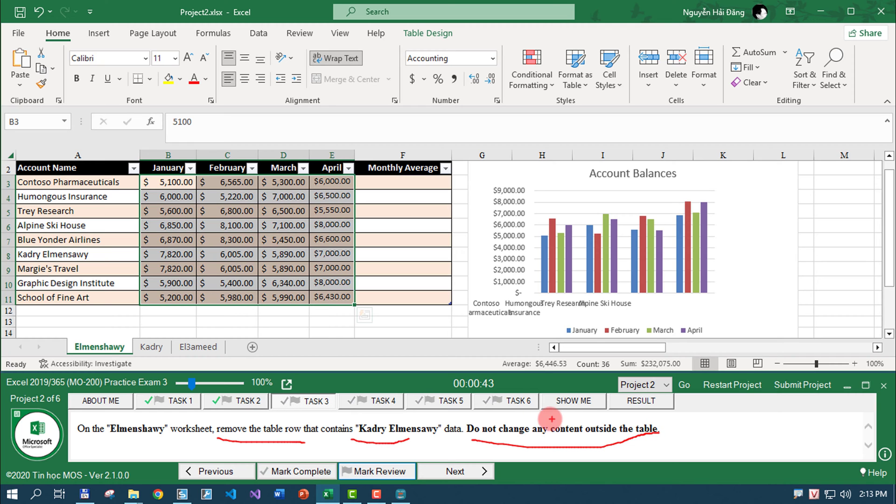
Delete the unwanted account's table row and move on to Task 4.
mouse_move(76, 254)
left_mouse_down()
mouse_move(360, 275)
mouse_move(393, 252)
left_mouse_up()
right_click(394, 251)
mouse_move(430, 265)
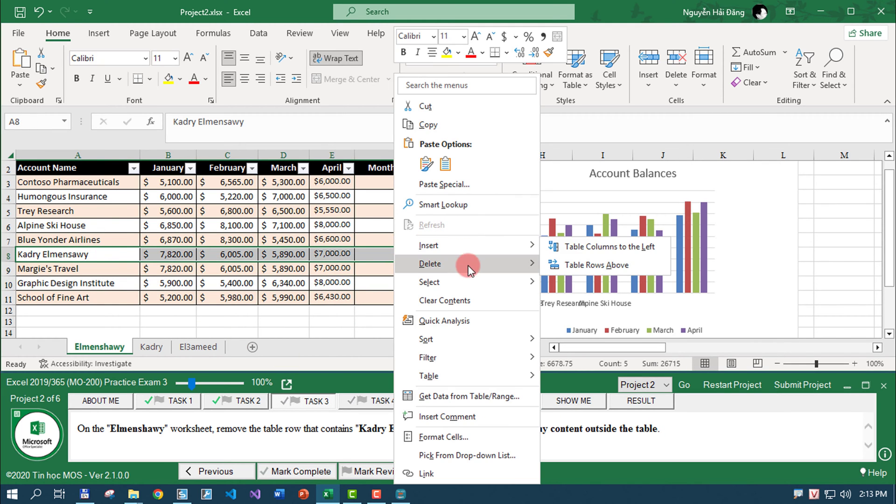
left_click(556, 279)
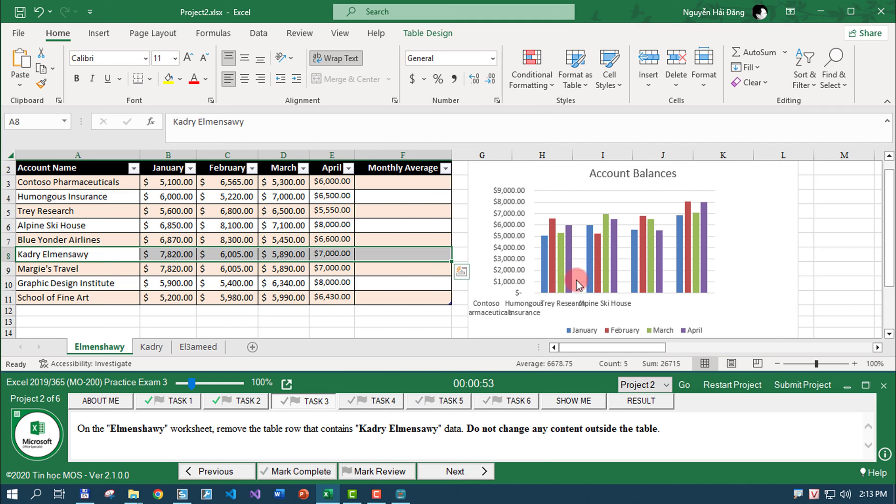
left_click(430, 476)
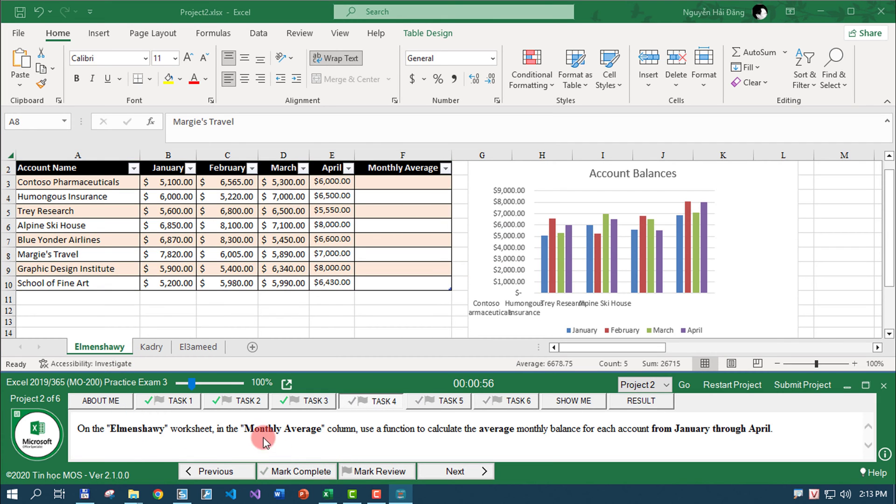
Fill the Monthly Average column with =AVERAGE(Table1[@[January]:[April]]) from F3 and mark Task 4 complete.
left_click(406, 180)
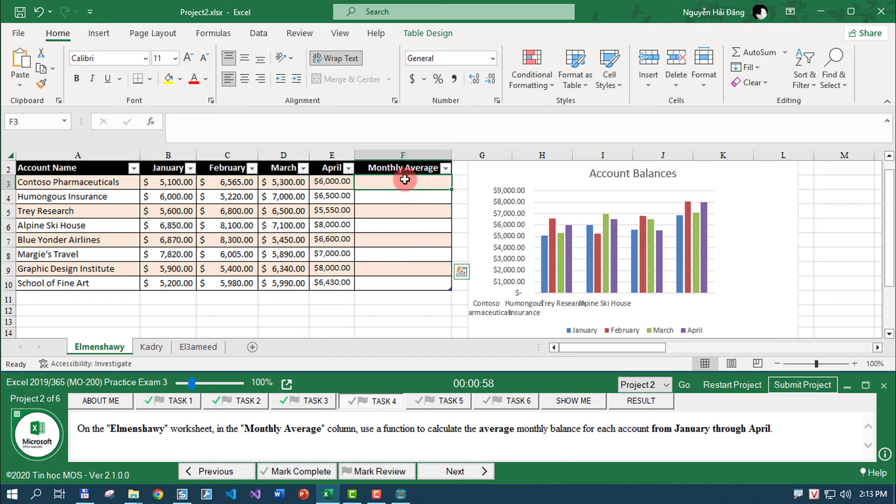
left_click_drag(462, 428, 737, 428)
left_click(406, 182)
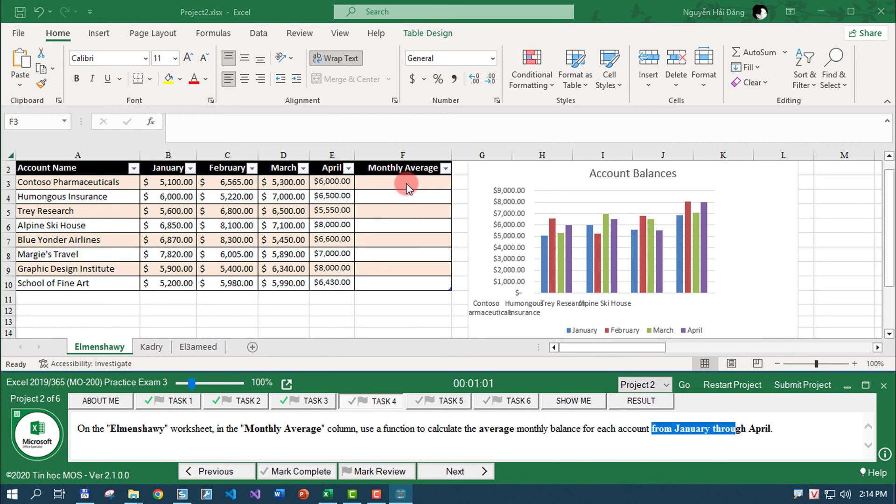
left_click(214, 32)
left_click(64, 85)
left_click(72, 122)
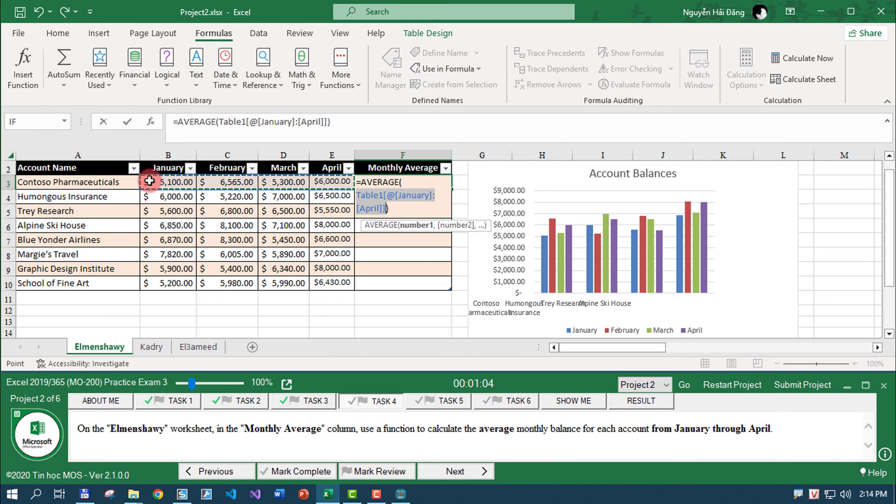
left_click(127, 122)
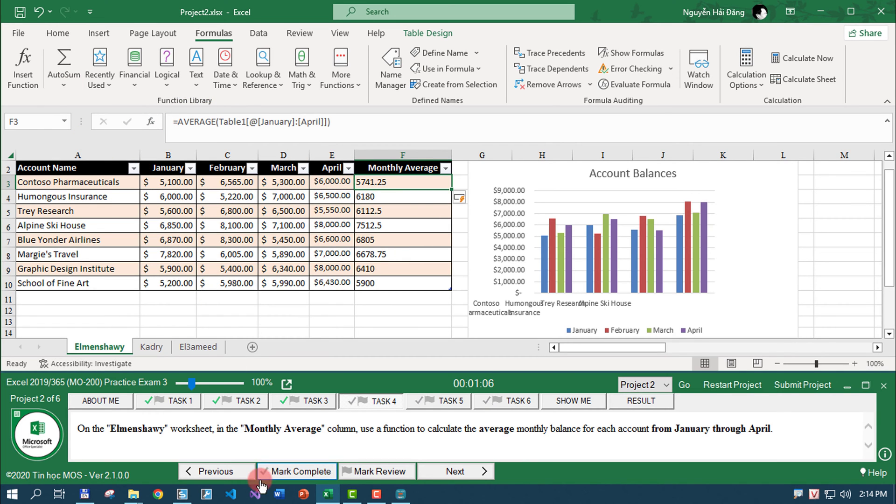
left_click(301, 472)
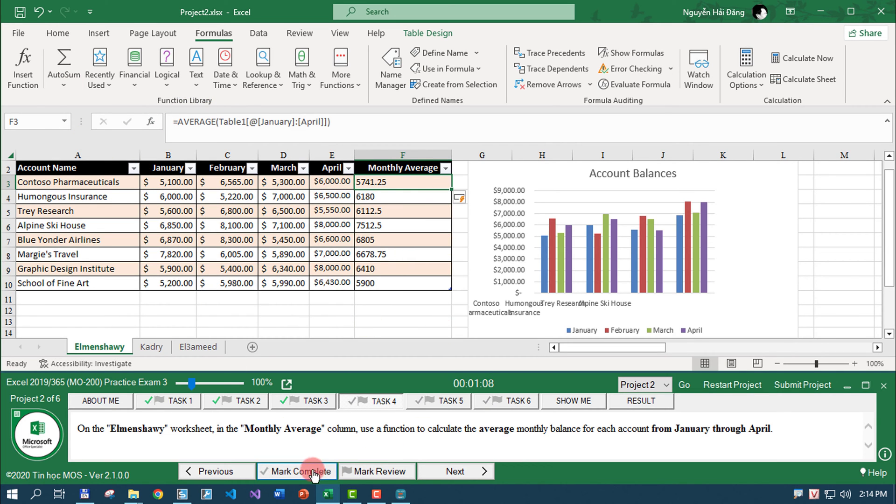
left_click(455, 471)
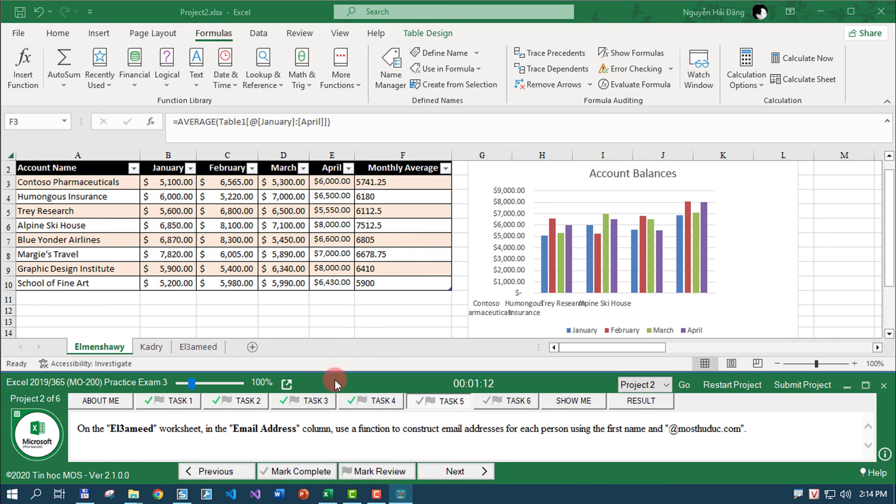
left_click(198, 346)
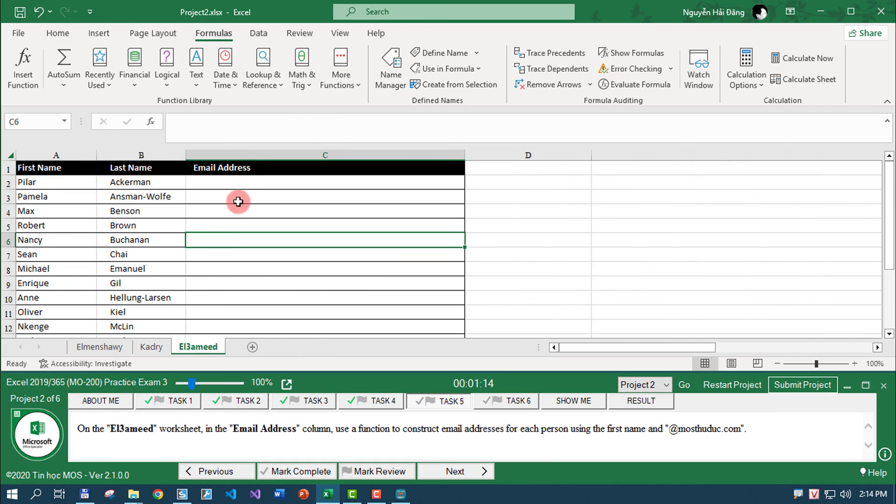
left_click(245, 177)
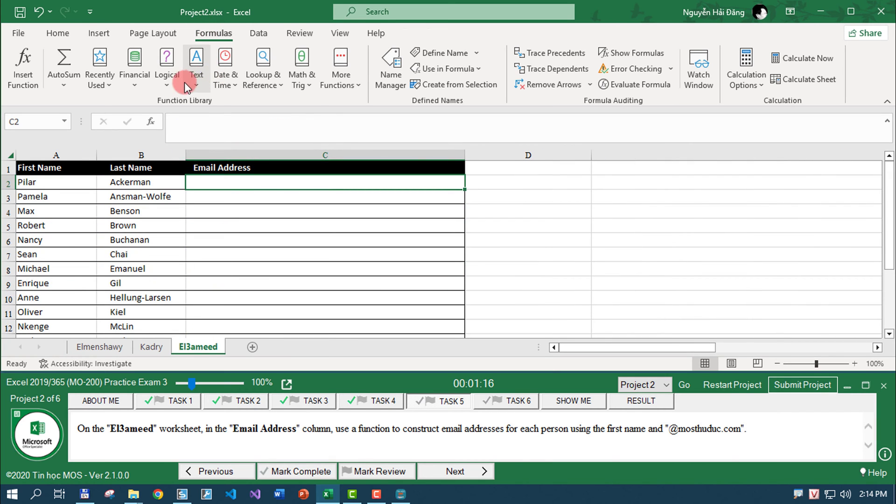
left_click(197, 84)
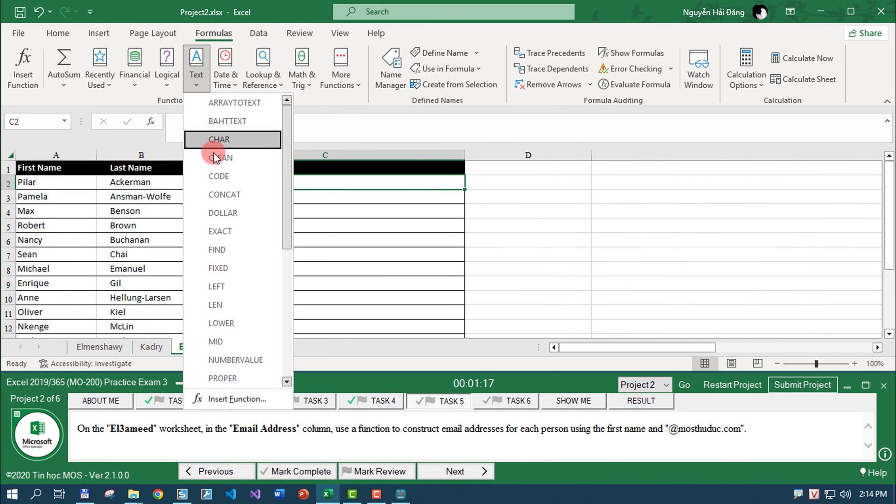
left_click(239, 195)
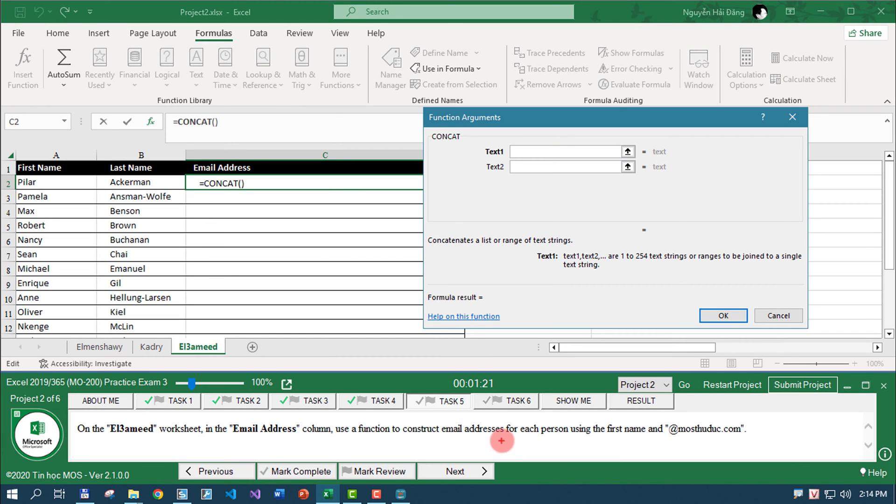
left_click_drag(597, 437, 646, 438)
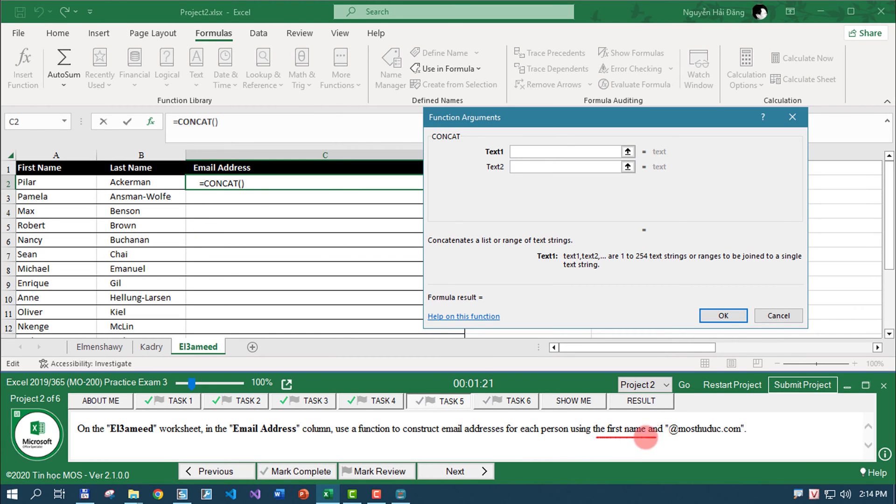
left_click(75, 182)
left_click(696, 427)
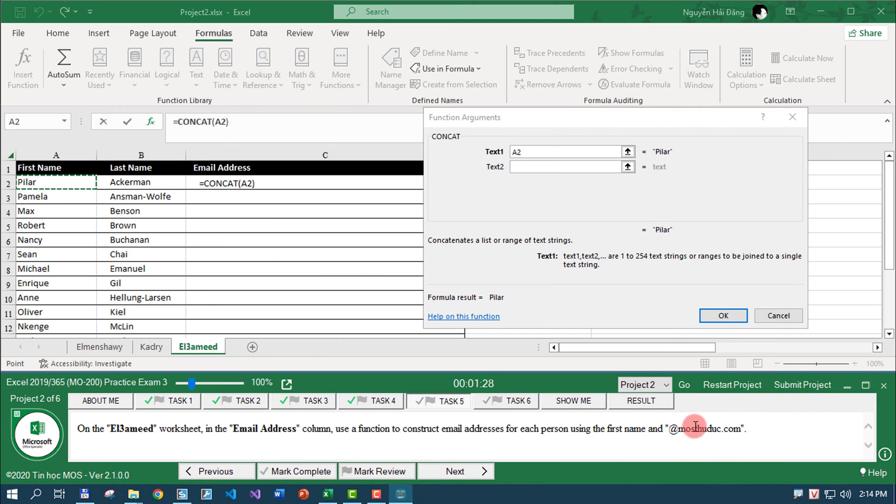
left_click_drag(696, 426, 728, 429)
left_click(532, 167)
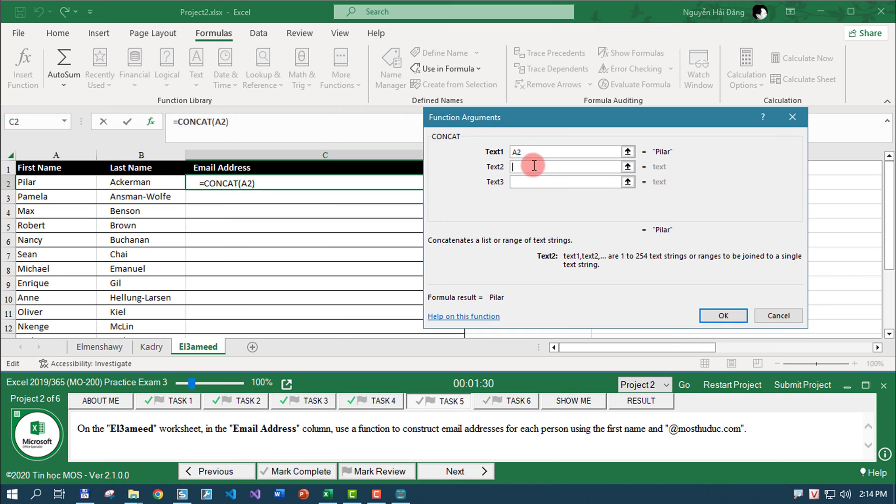
key("ctrl+v")
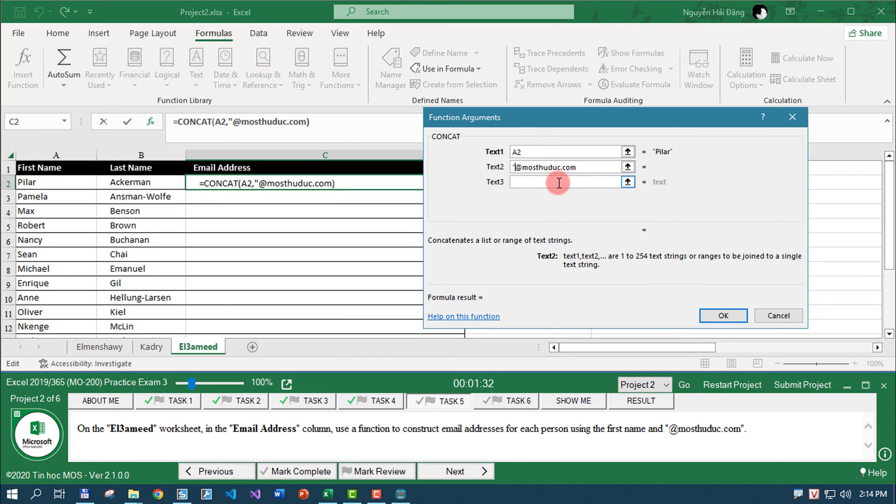
key("BackSpace")
left_click(722, 317)
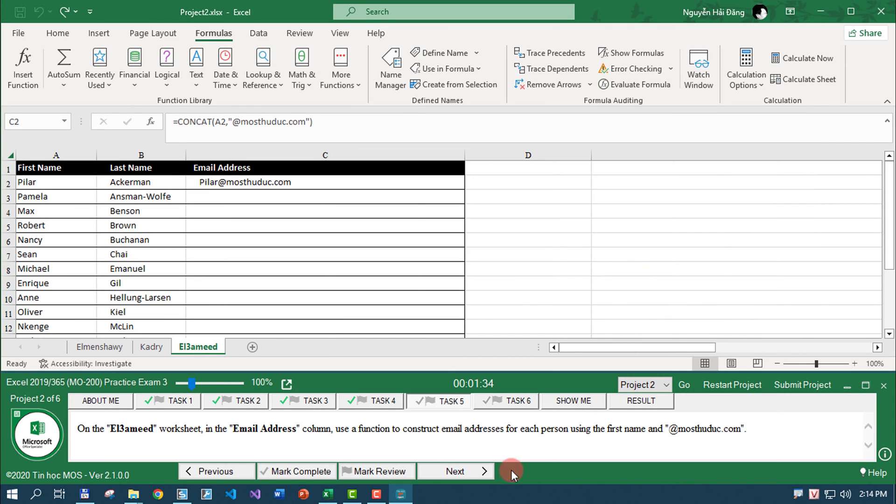
Copy the C2 email formula down the whole Email Address column and move to the next task.
left_click(448, 183)
double_click(467, 189)
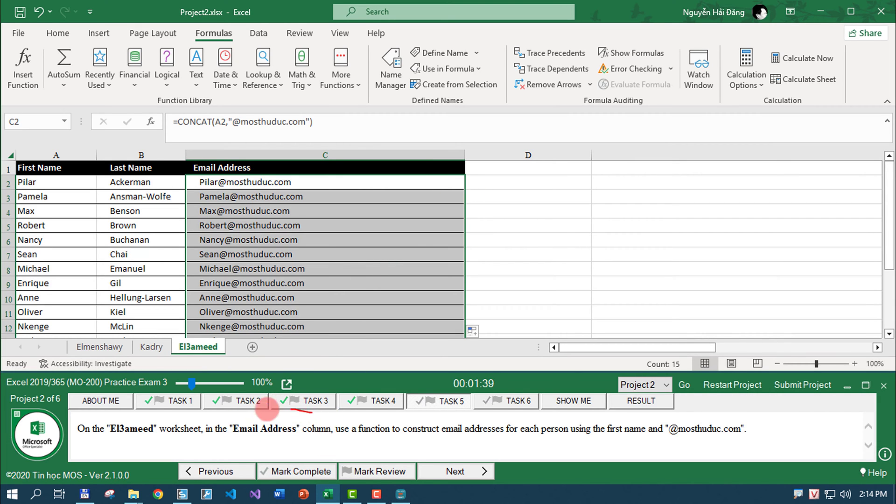
left_click(327, 473)
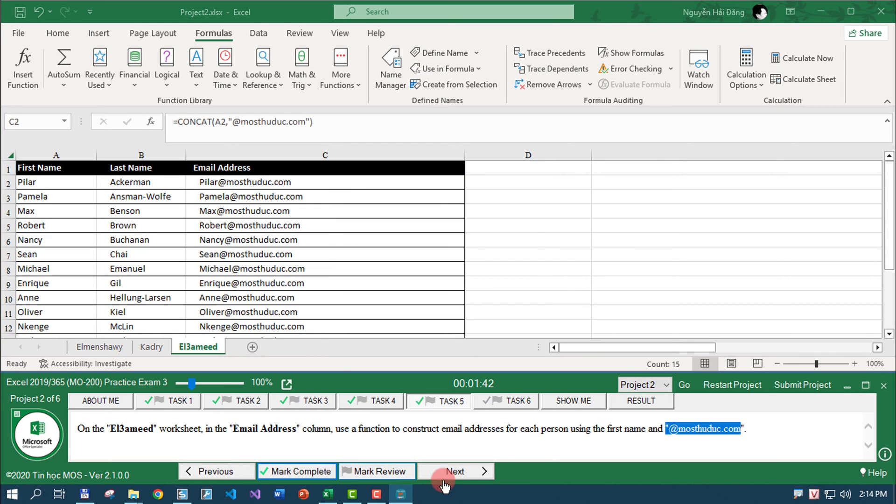
Switch Row/Column on the Elmenshawy Account Balances chart, mark it complete, and continue to Project 3.
left_click(103, 347)
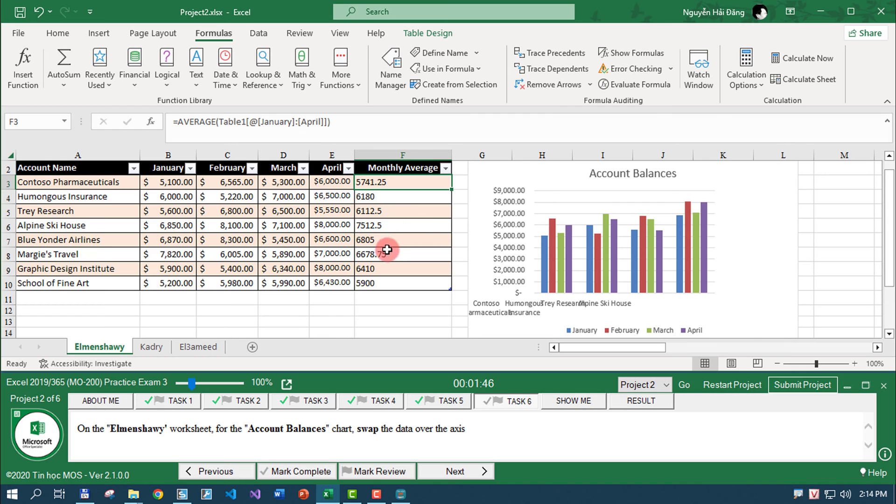
scroll(390, 247, "up", 1)
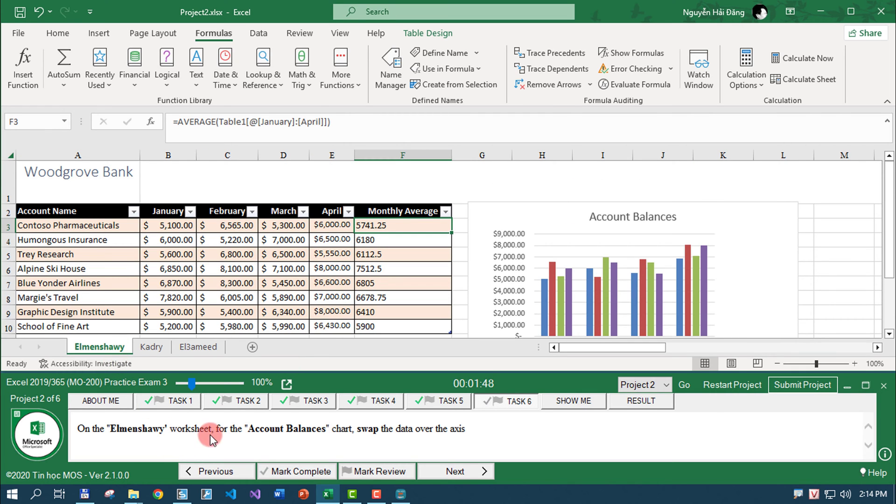
left_click(724, 213)
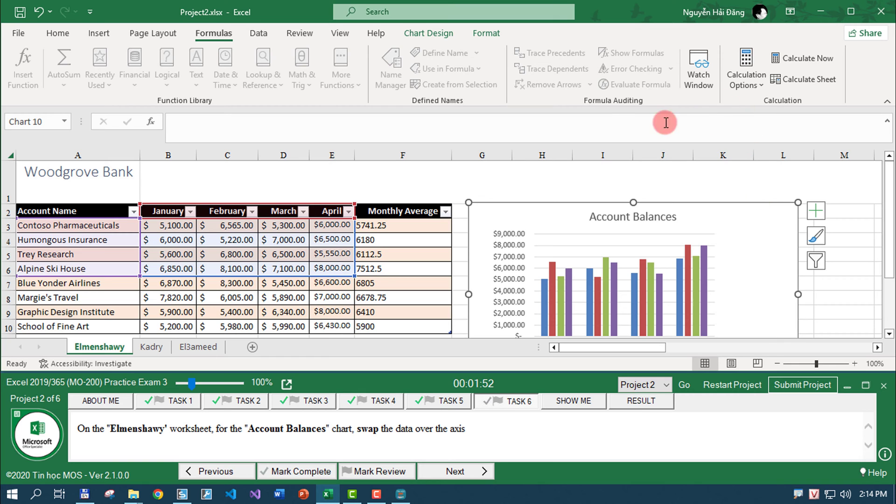
left_click(441, 42)
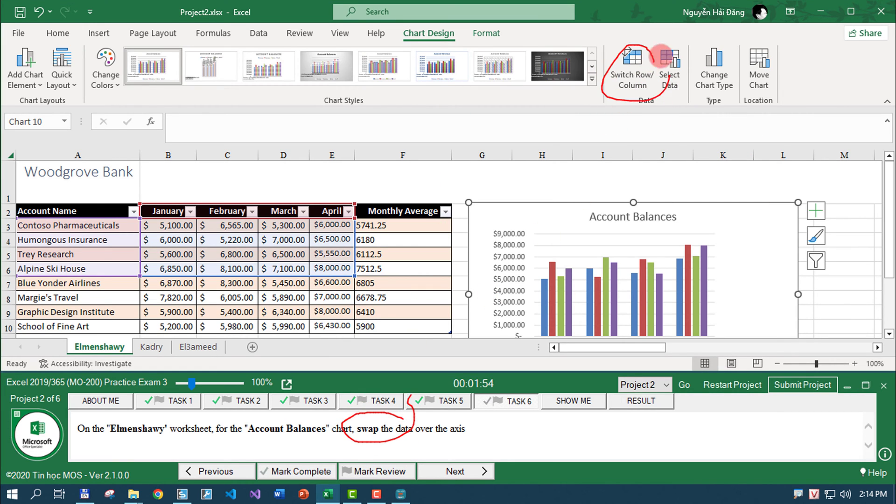
left_click(644, 74)
left_click(290, 471)
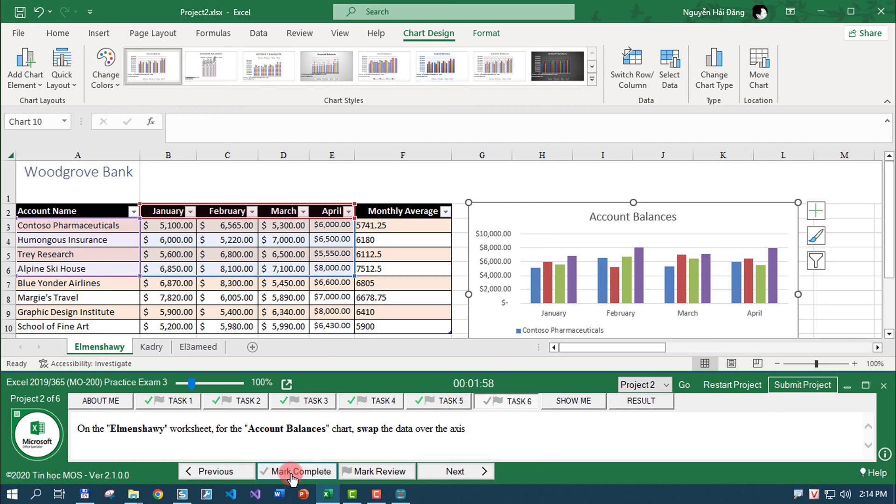
left_click(431, 473)
left_click(802, 385)
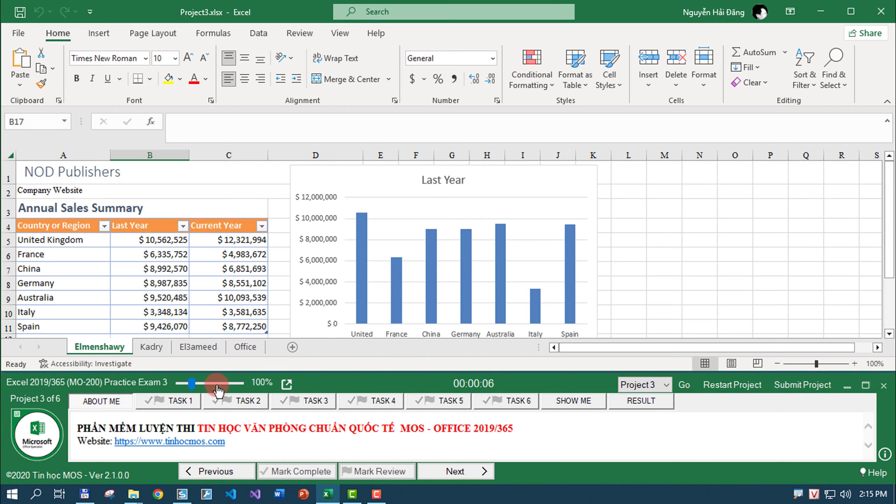
left_click(179, 402)
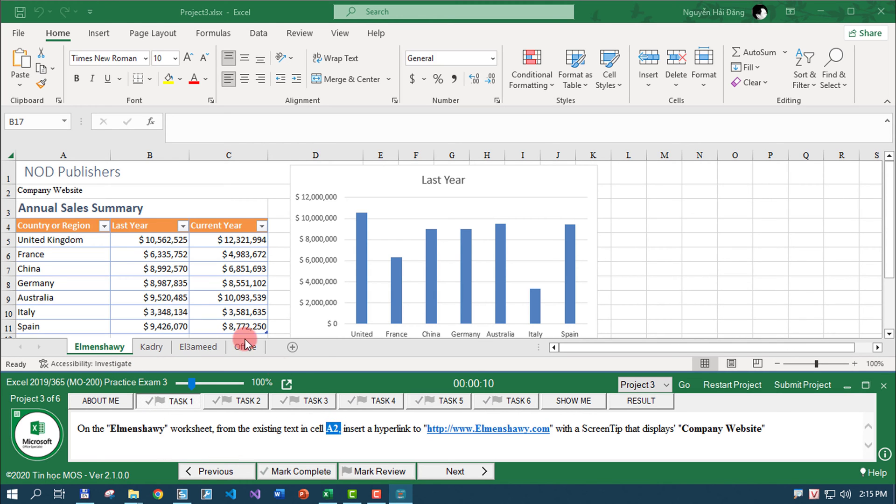
left_click(78, 192)
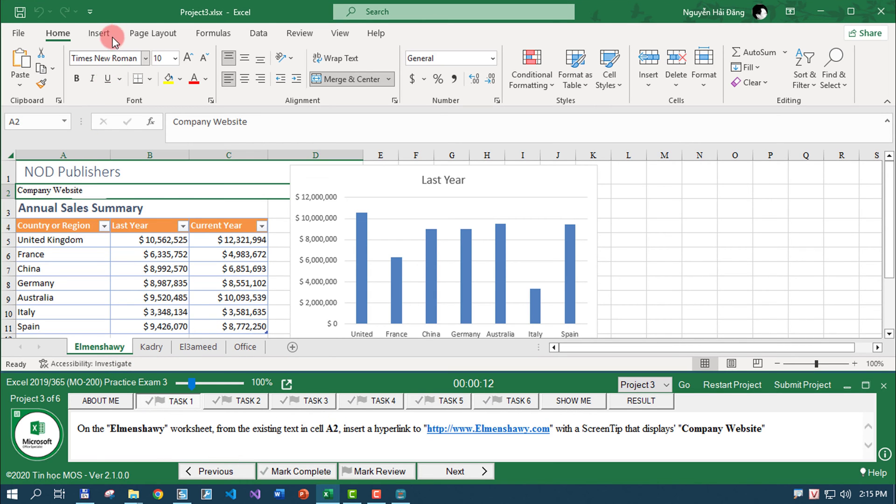
left_click(99, 33)
key("ctrl+k")
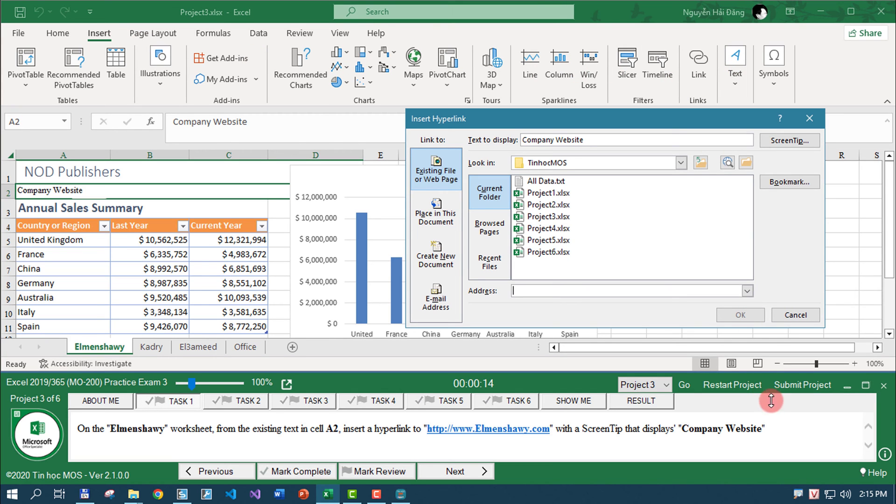
left_click_drag(574, 434, 411, 429)
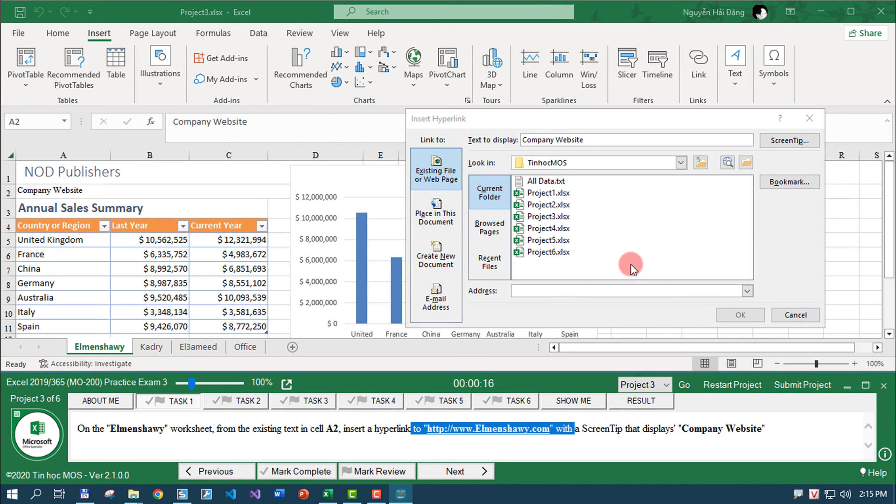
left_click(606, 291)
key("ctrl+v")
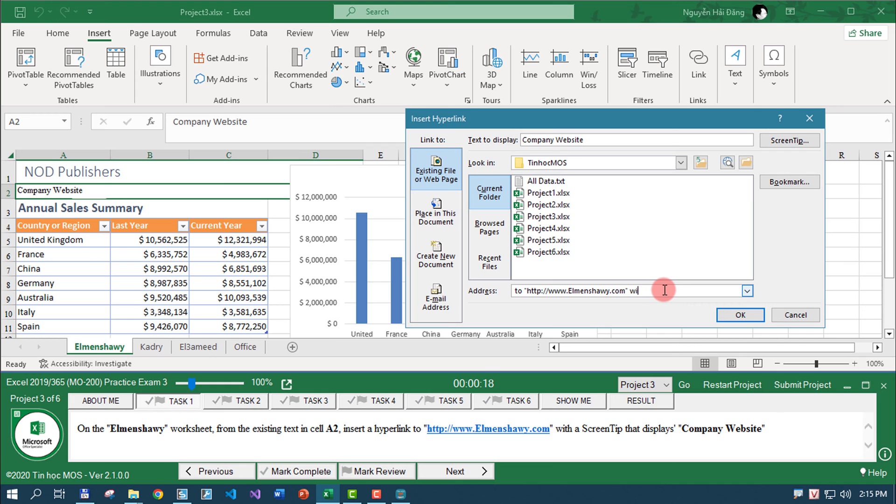
key("BackSpace")
left_click_drag(526, 291, 464, 297)
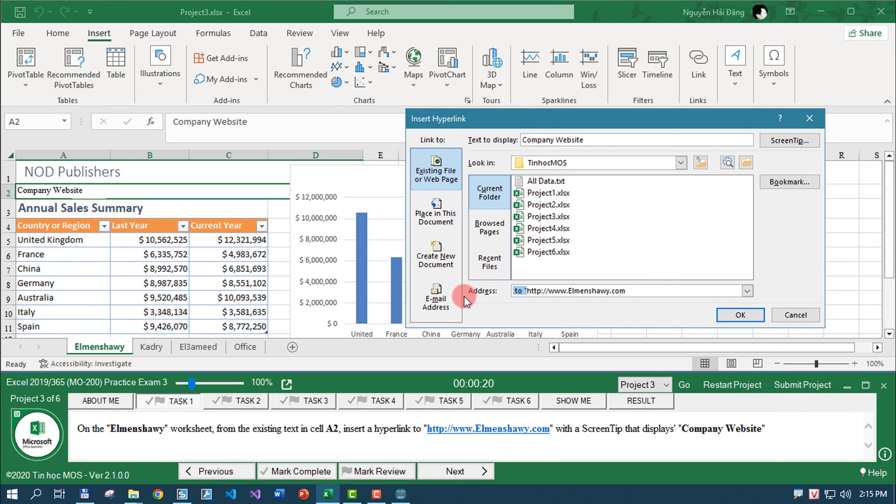
key("Delete")
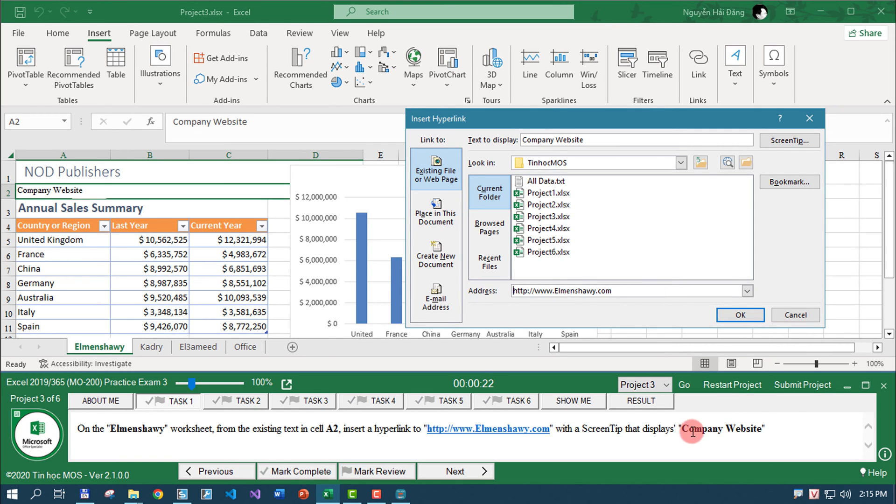
Give the hyperlink the ScreenTip 'Company Website', confirm it, and mark the task complete.
left_click_drag(694, 429, 746, 427)
left_click(790, 141)
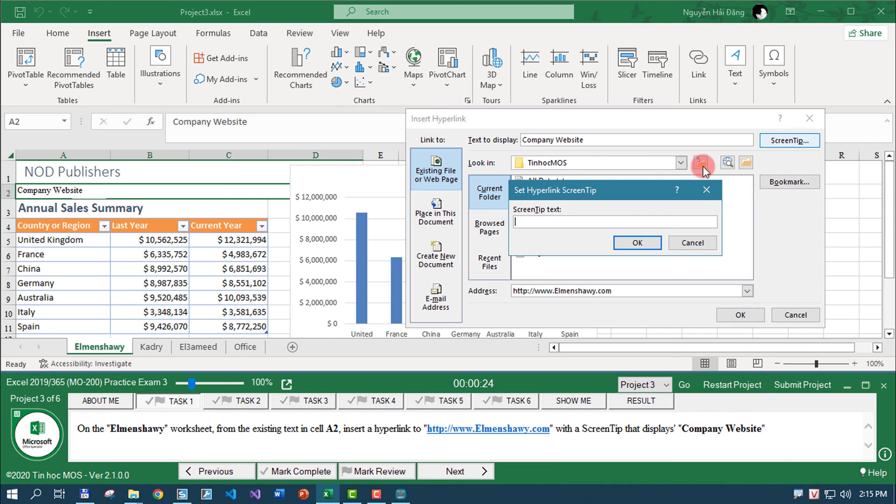
key("ctrl+v")
left_click(637, 243)
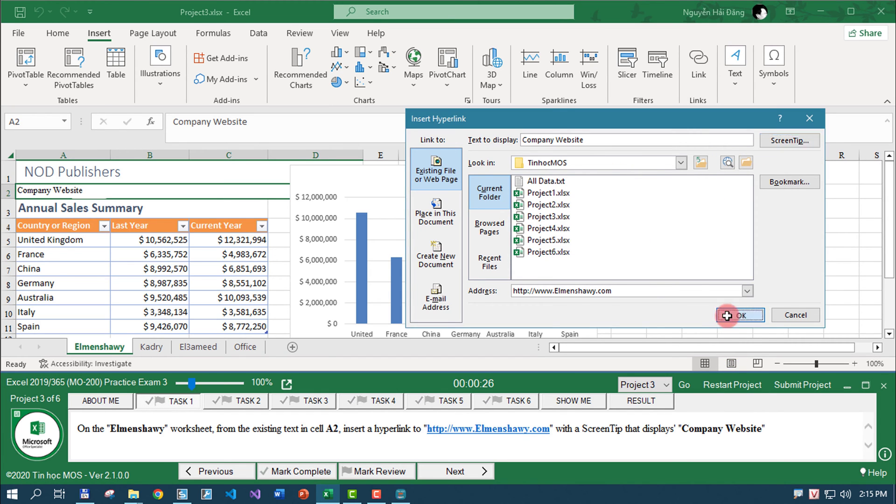
left_click(741, 315)
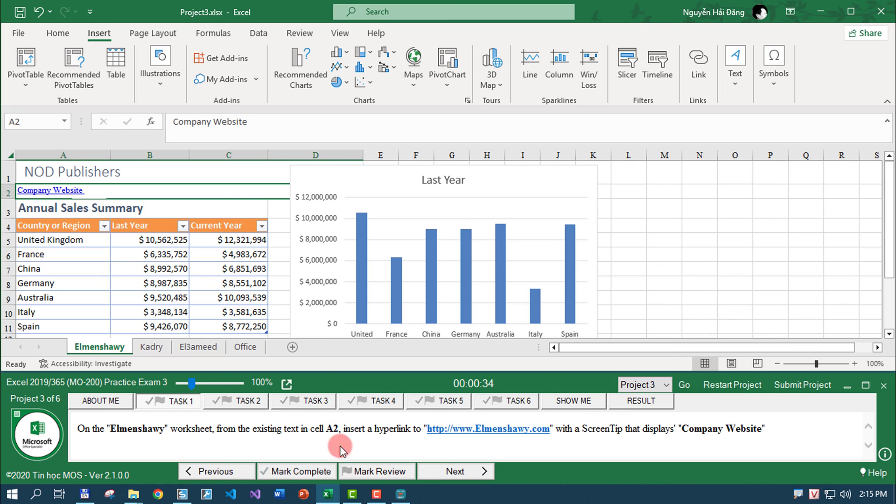
left_click(292, 472)
left_click(478, 471)
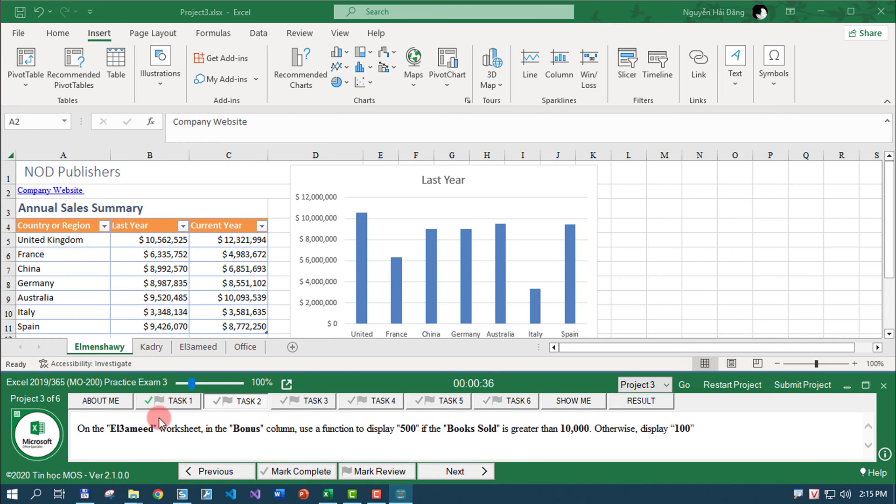
Select Bonus cell I2 on El3ameed and start an IF formula from the Logical functions.
left_click(205, 348)
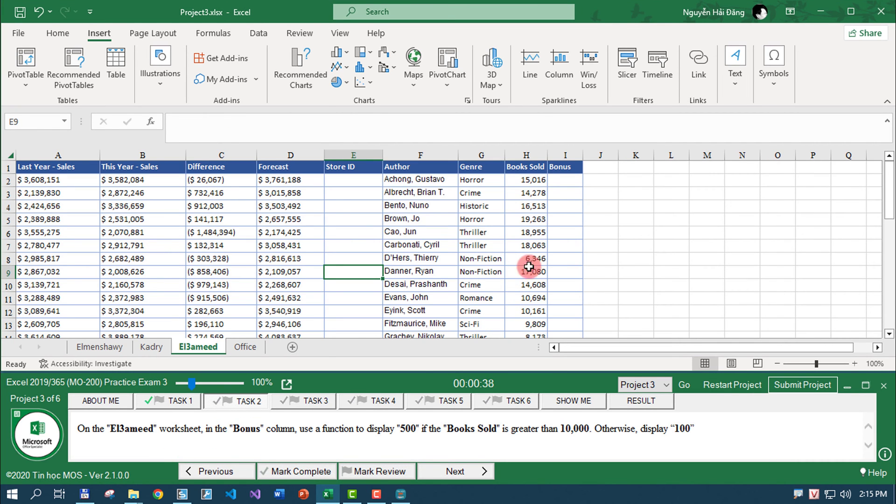
left_click(564, 181)
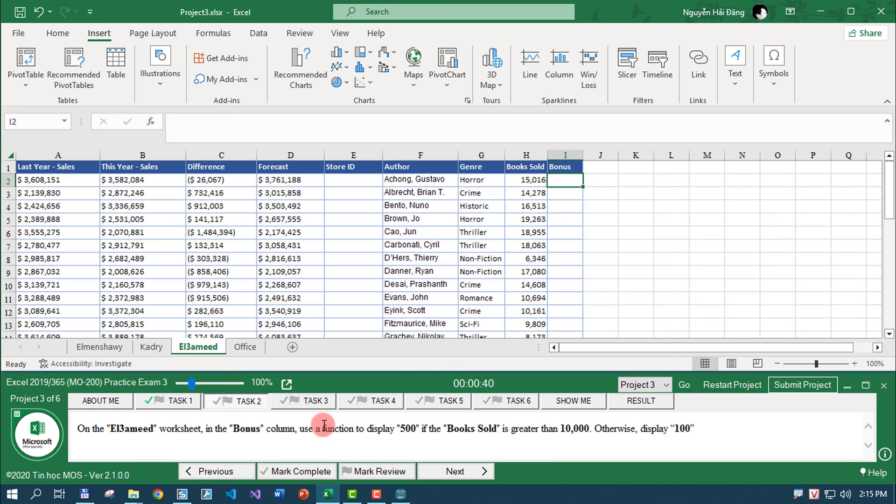
left_click_drag(323, 427, 380, 427)
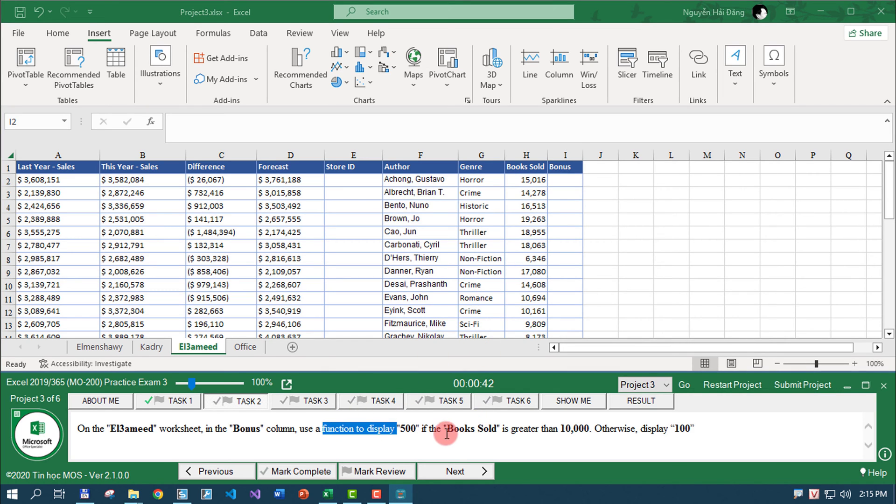
left_click_drag(446, 439, 584, 412)
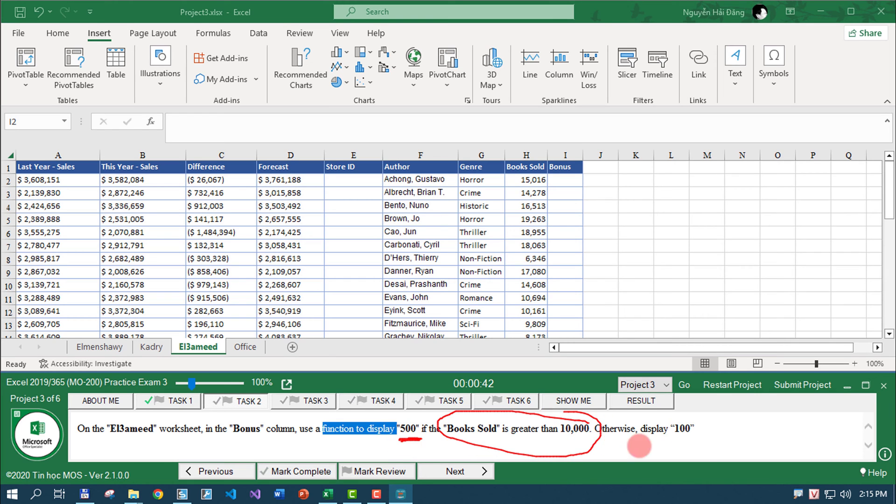
left_click_drag(693, 412, 702, 434)
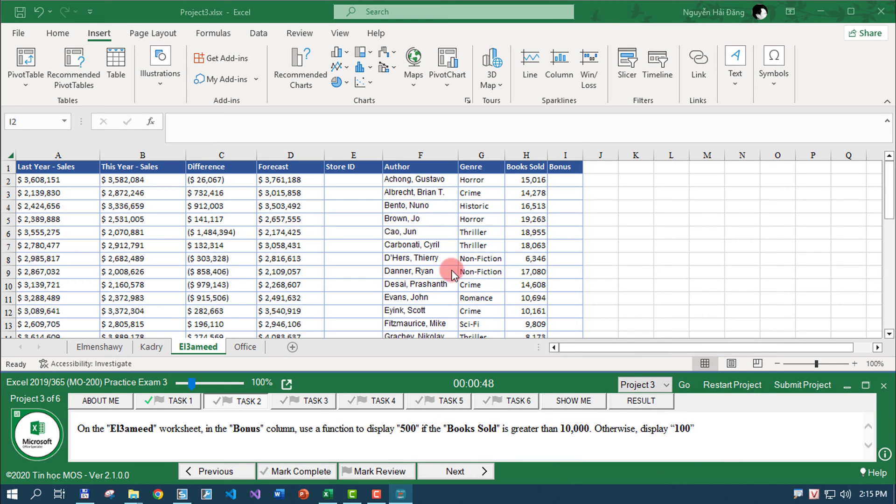
left_click(565, 180)
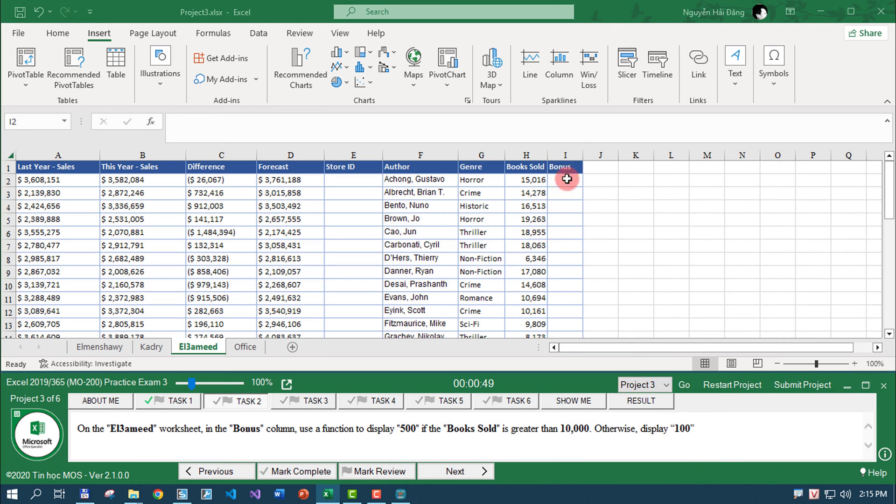
left_click(213, 33)
left_click(198, 77)
left_click(166, 70)
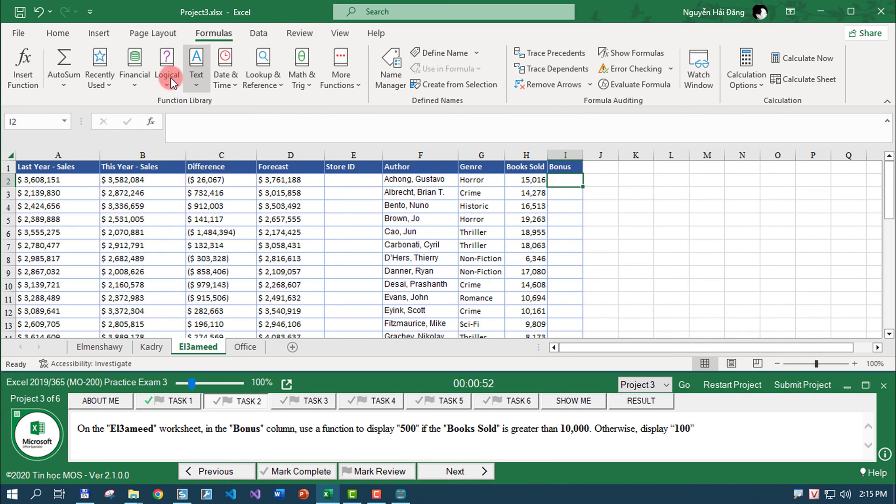
left_click(166, 70)
left_click(185, 137)
Enter IF arguments H2>10000, 500, 100, fill it down the Bonus column, and mark complete.
left_click_drag(500, 141, 653, 155)
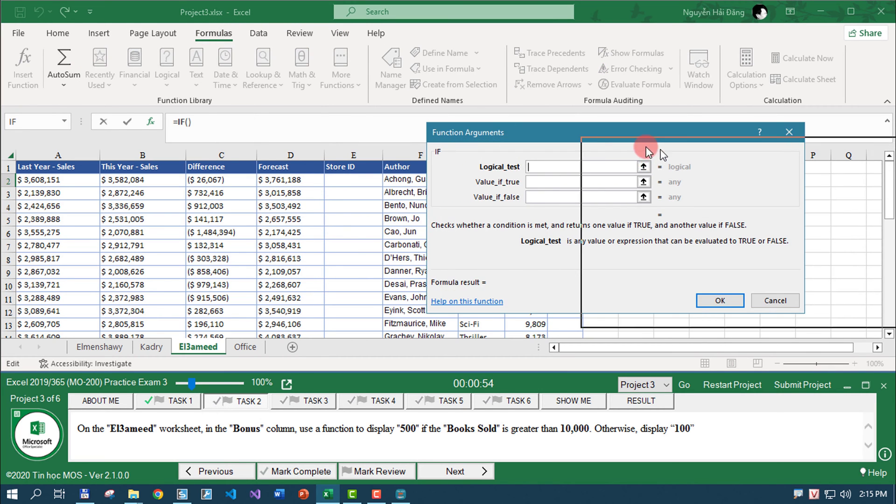
left_click(526, 179)
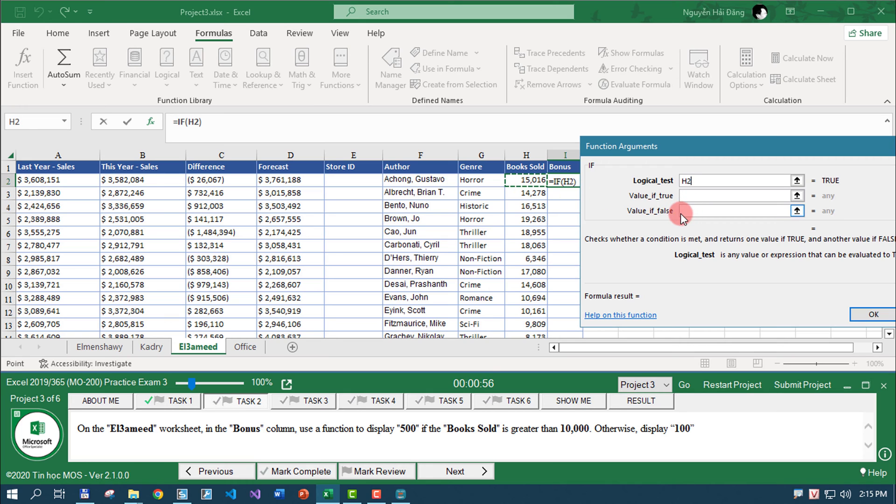
type(">10000")
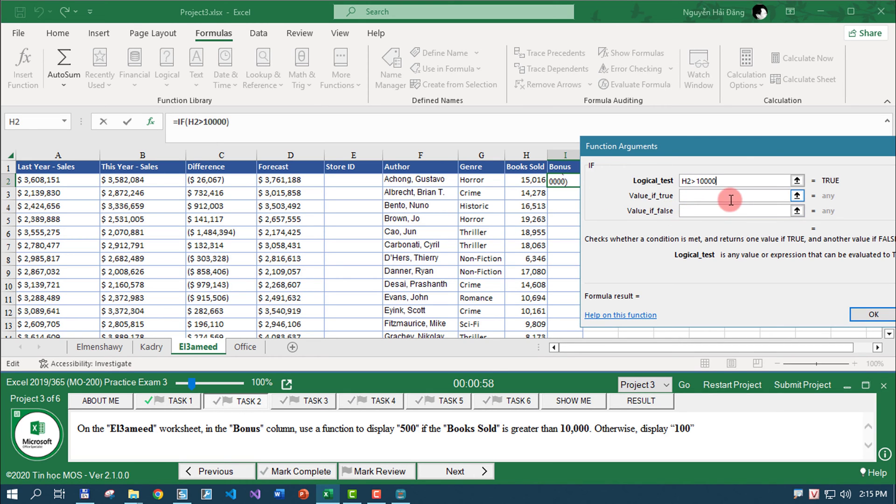
left_click(731, 199)
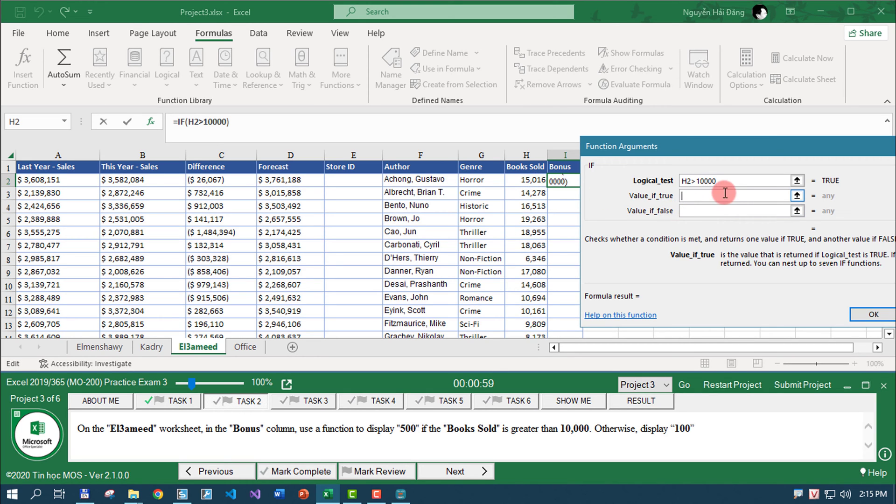
type("500")
left_click(704, 212)
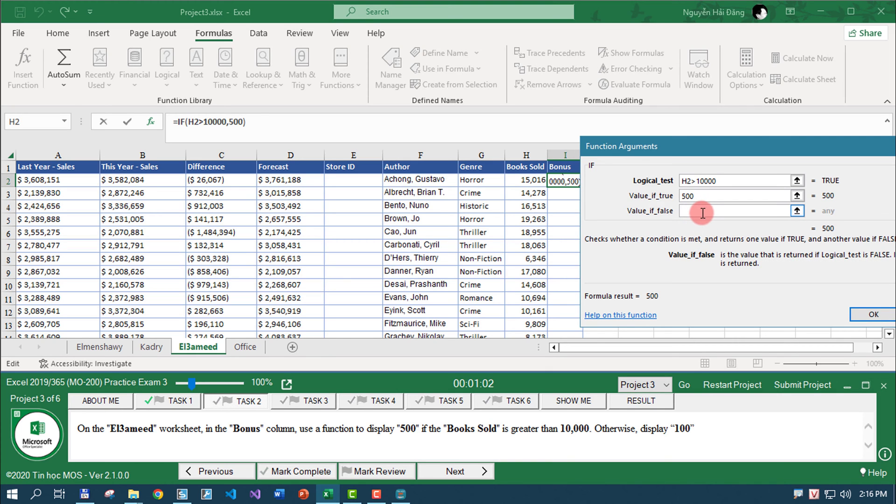
type(",100")
left_click(868, 314)
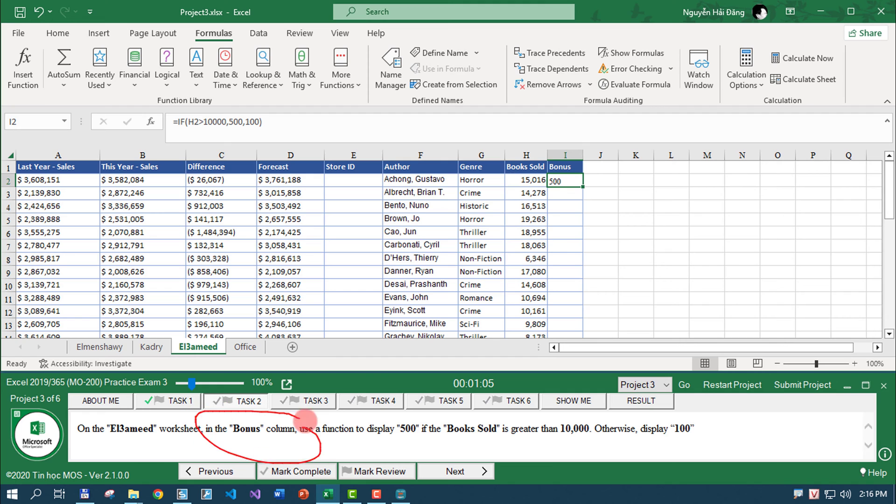
double_click(584, 189)
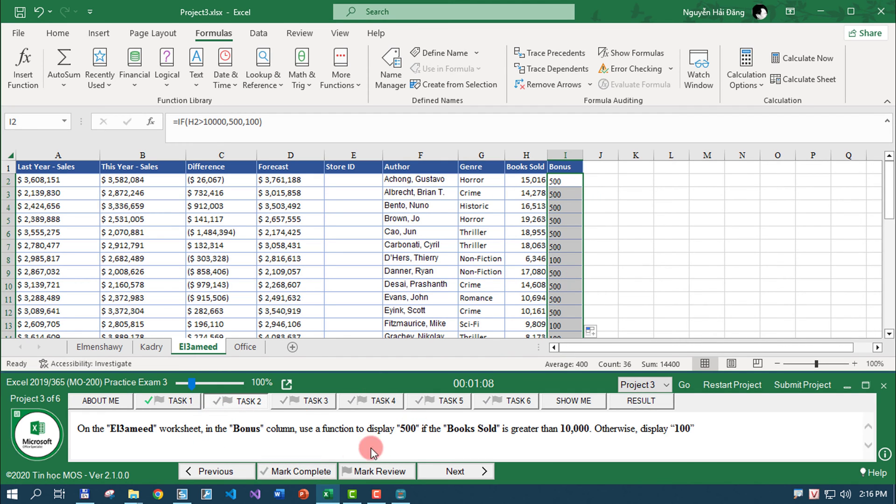
left_click(301, 472)
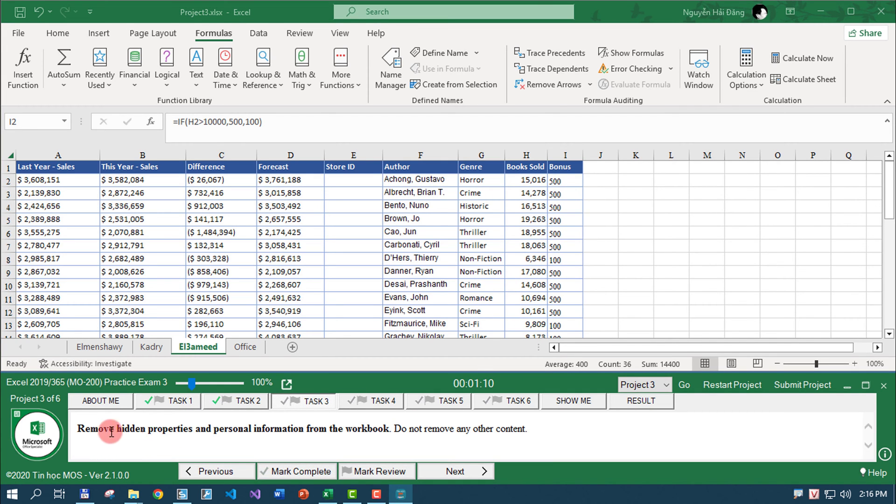
Inspect the document and Remove All document properties and personal information, then mark the task complete.
left_click_drag(235, 419, 294, 414)
left_click_drag(400, 439, 511, 441)
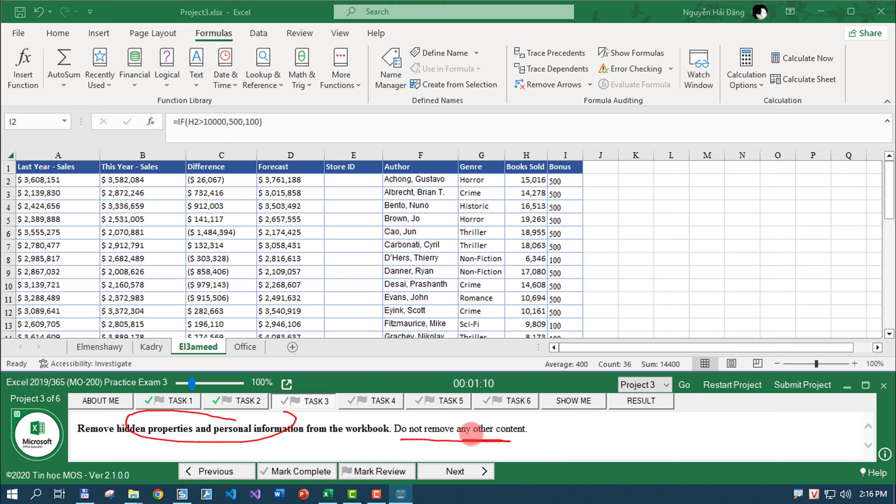
left_click(18, 32)
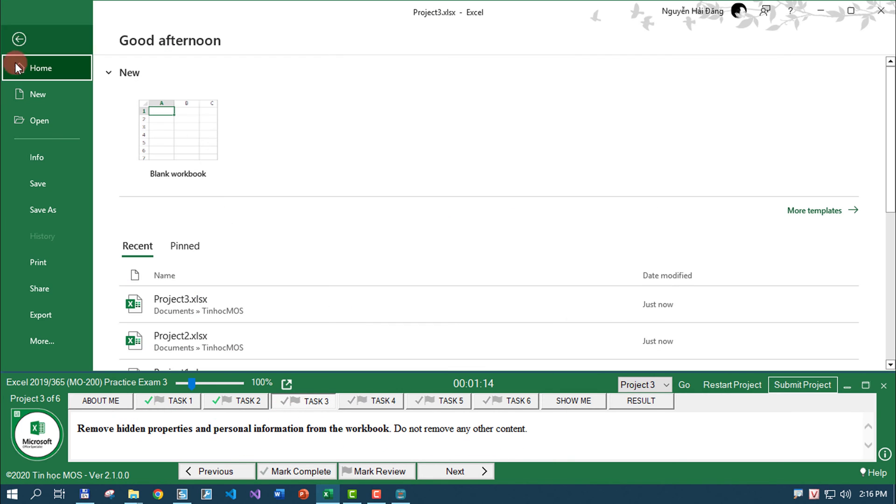
left_click(41, 158)
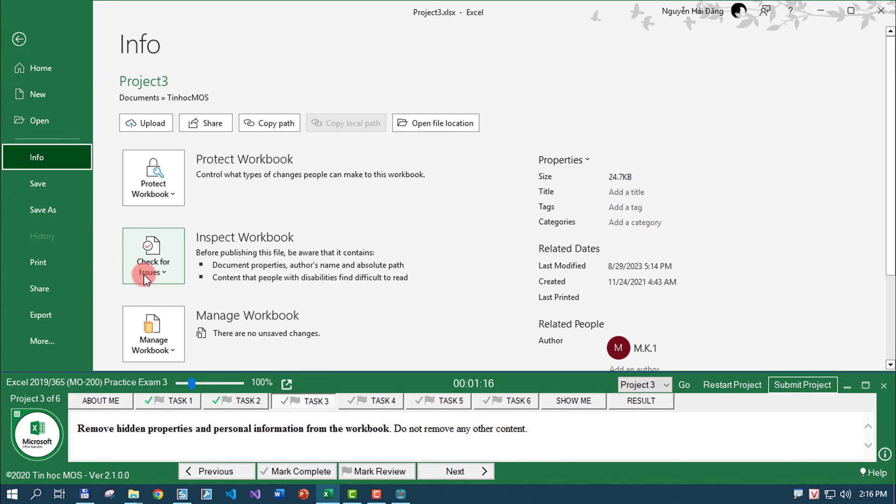
left_click(143, 275)
left_click(168, 297)
left_click(446, 293)
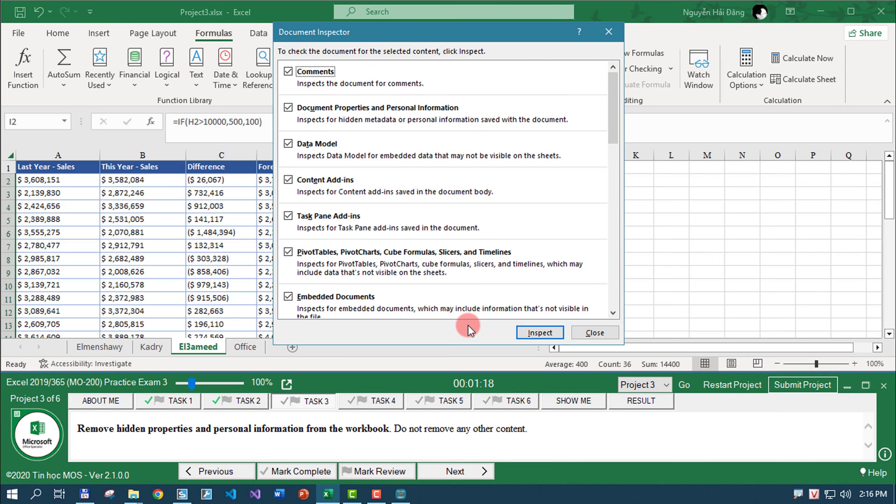
left_click(540, 333)
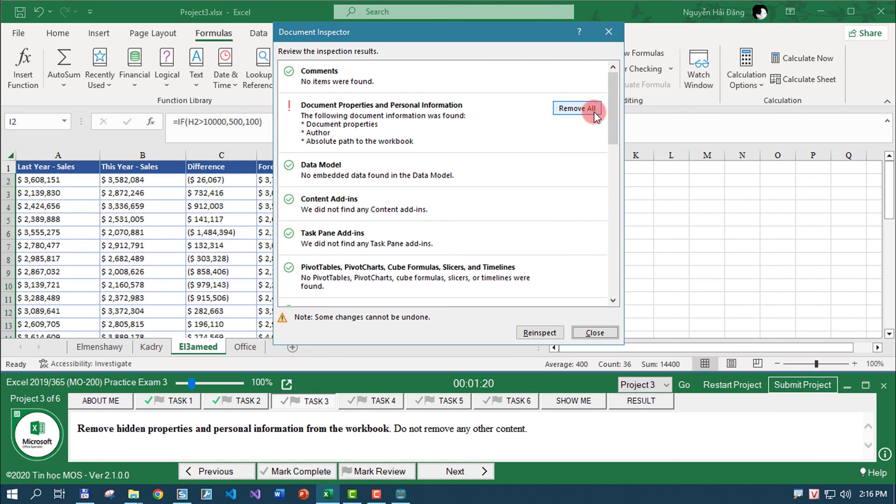
mouse_move(607, 120)
left_mouse_down()
mouse_move(620, 215)
mouse_move(616, 310)
left_mouse_up()
left_click(595, 332)
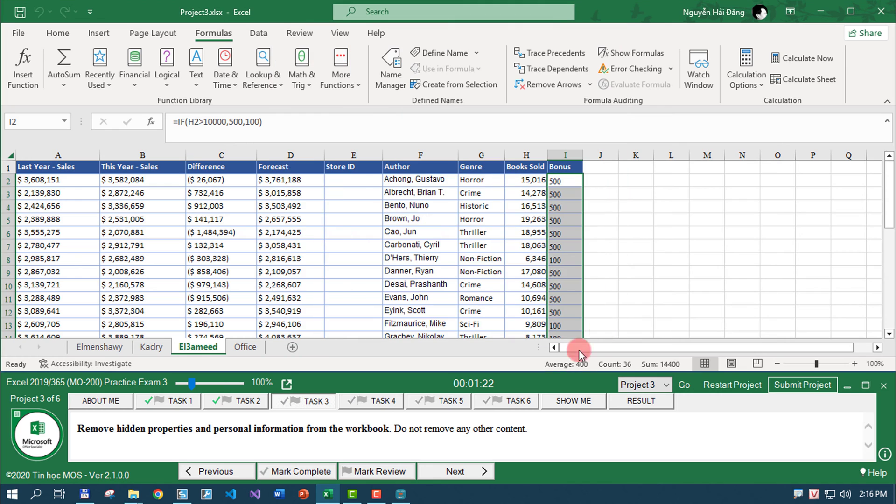
left_click(338, 473)
left_click(460, 470)
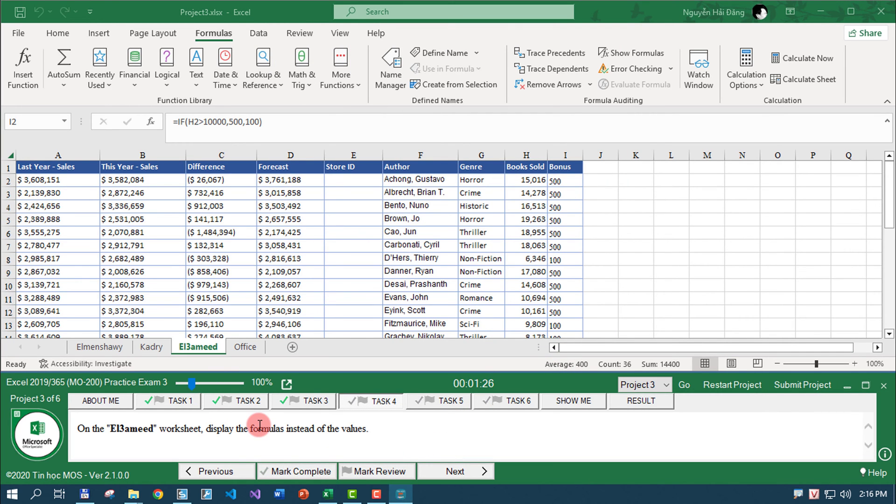
Turn on Show Formulas for the El3ameed sheet and mark the task complete.
left_click_drag(217, 441, 362, 446)
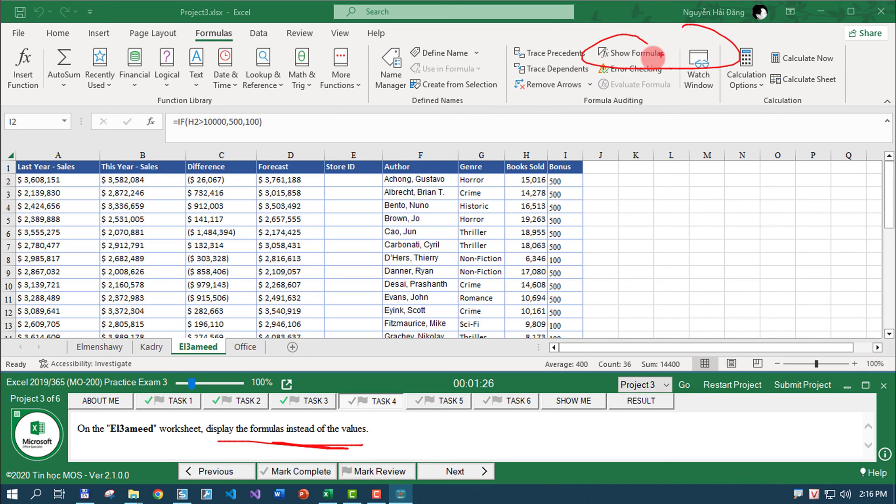
key("Escape")
left_click(631, 53)
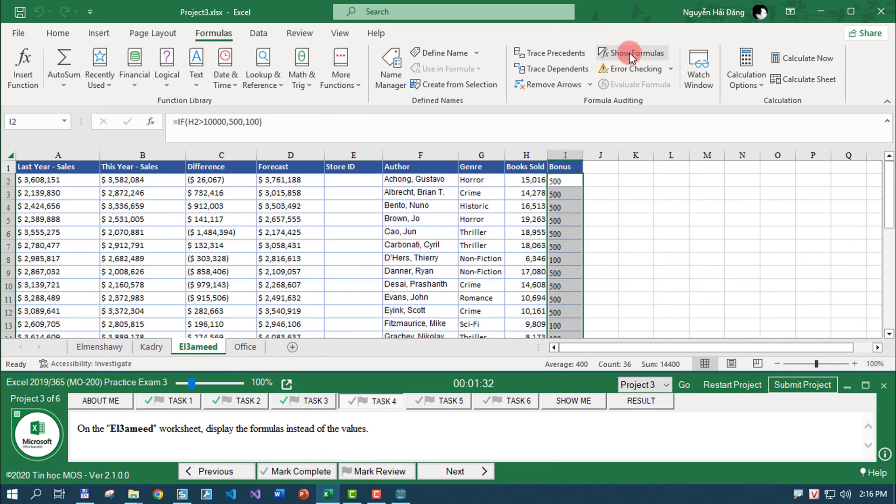
left_click(327, 471)
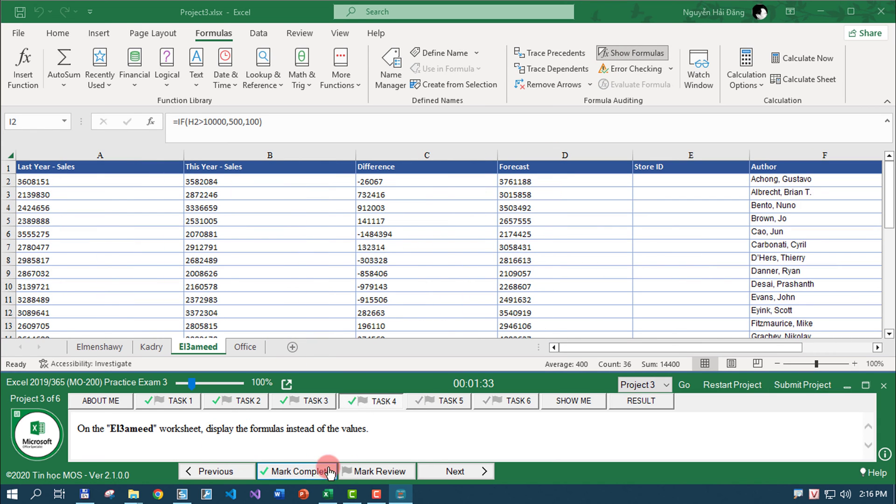
left_click(458, 471)
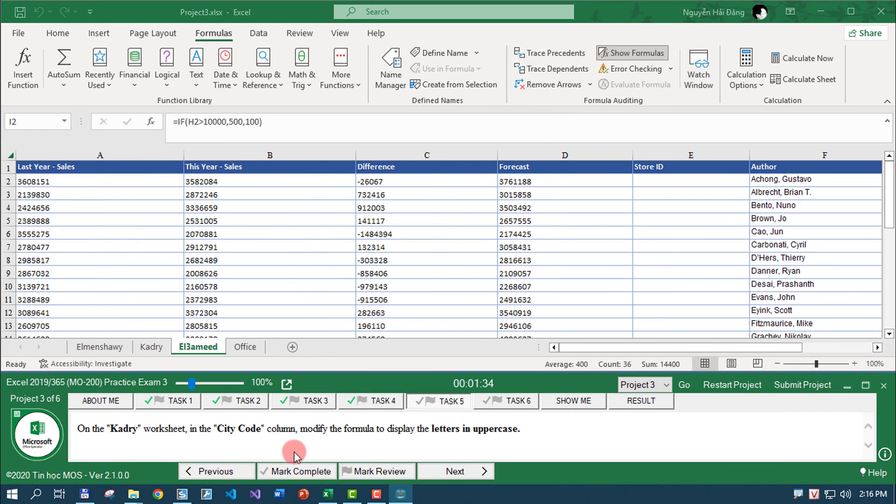
left_click(152, 347)
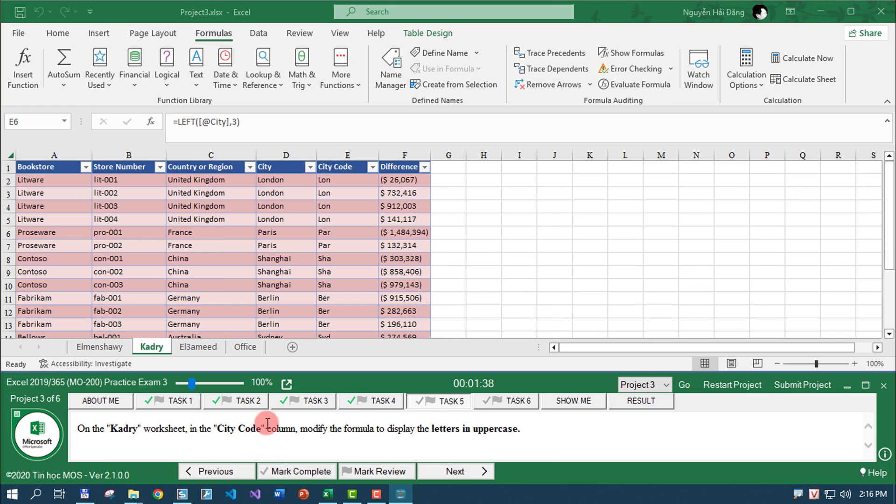
left_click_drag(263, 416, 260, 416)
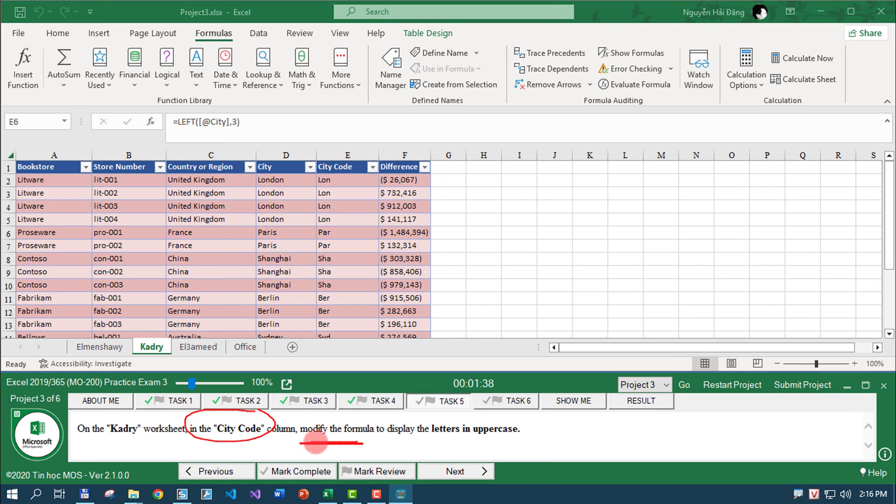
left_click_drag(379, 446, 569, 420)
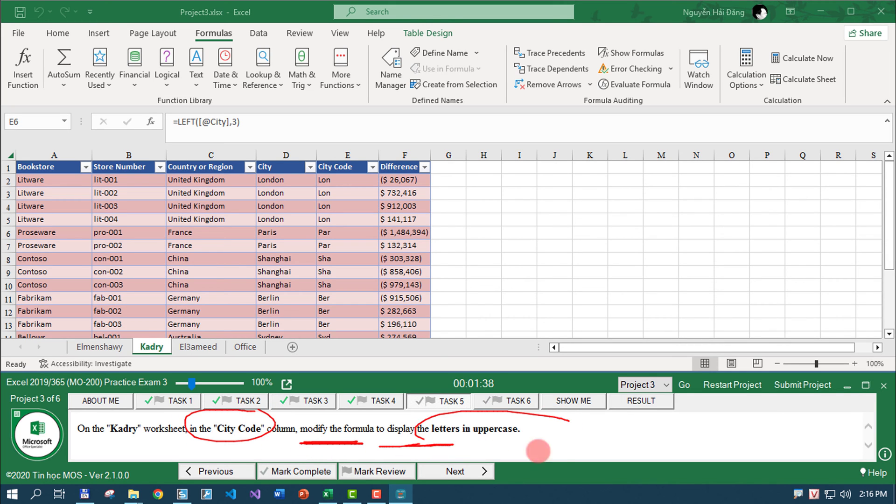
left_click(348, 181)
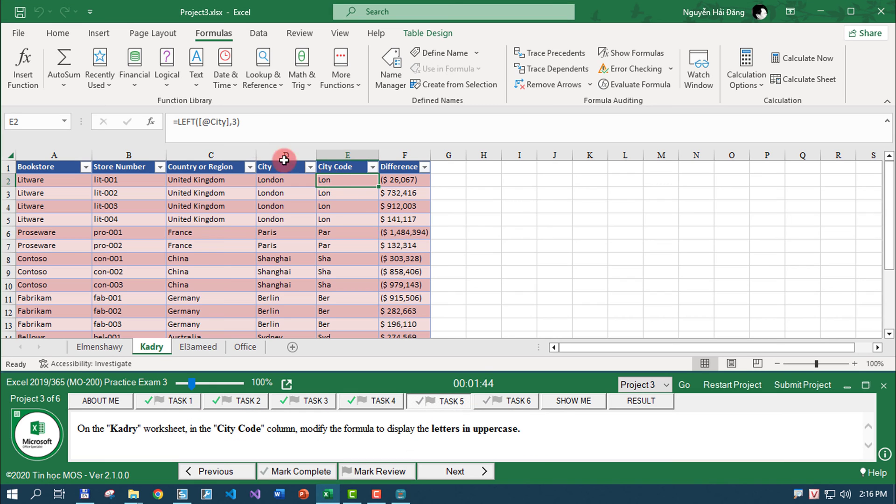
left_click(177, 122)
type("u")
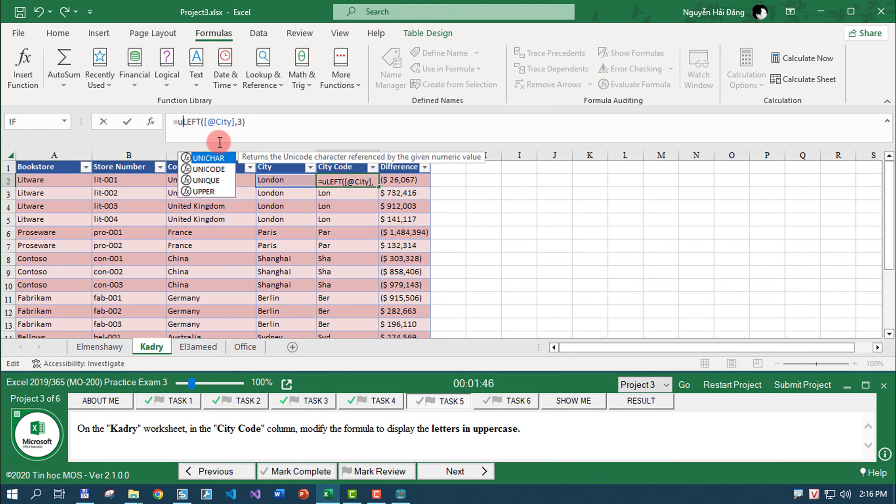
type("pper")
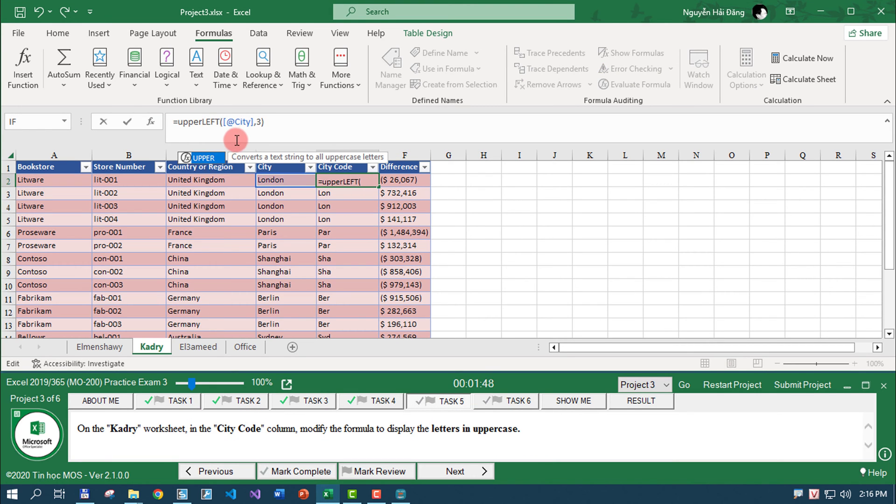
type("(")
left_click(290, 127)
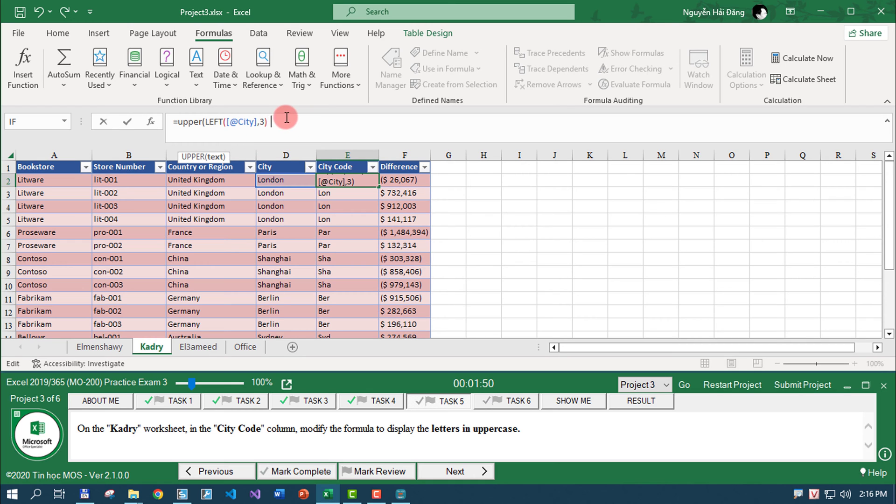
key("Return")
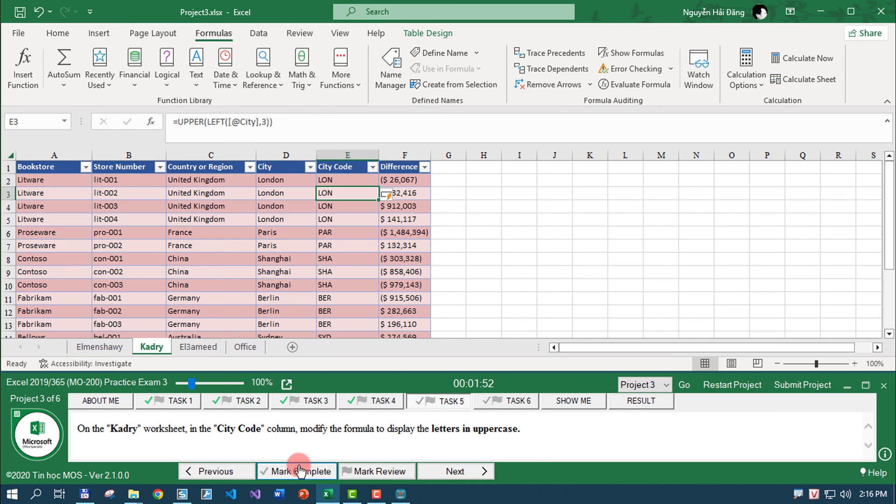
left_click(299, 472)
left_click(458, 471)
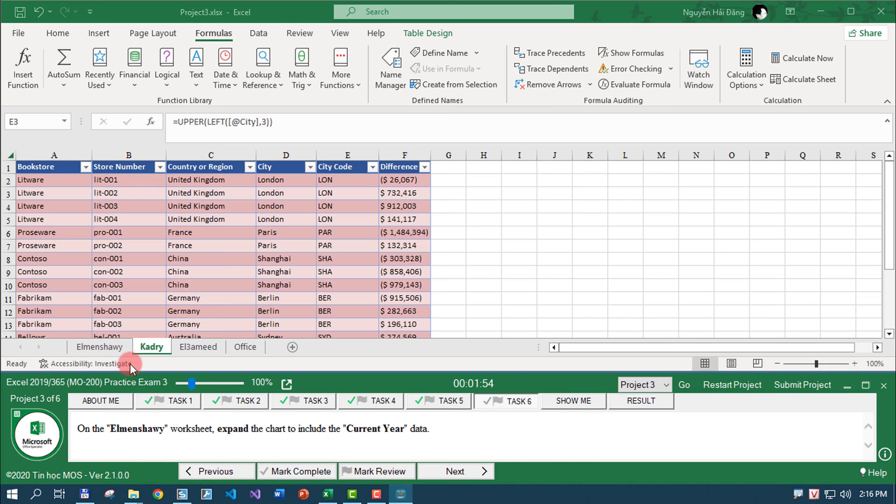
Extend the Elmenshawy chart's data range to include Current Year, mark complete, and submit Project 3.
left_click(100, 346)
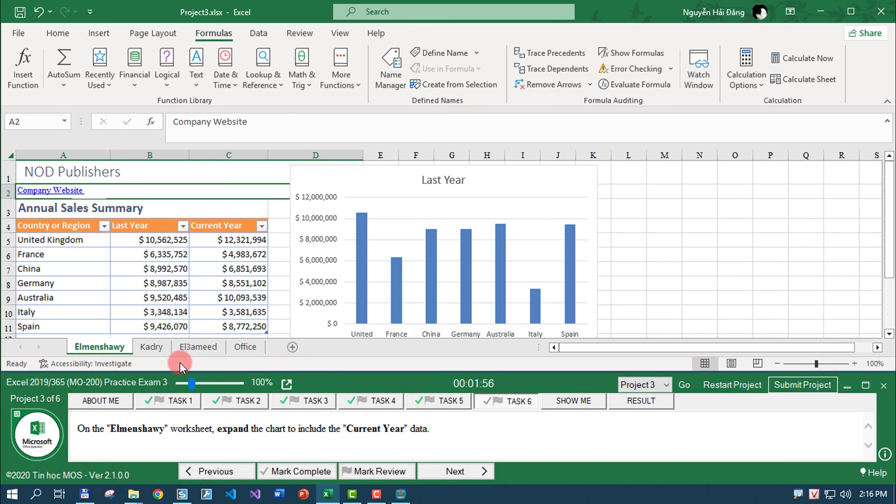
left_click(555, 179)
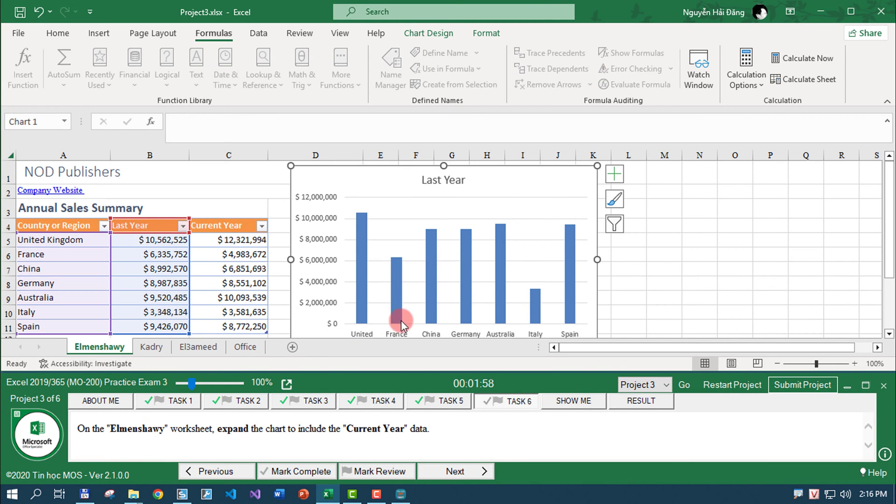
left_click_drag(254, 413, 232, 404)
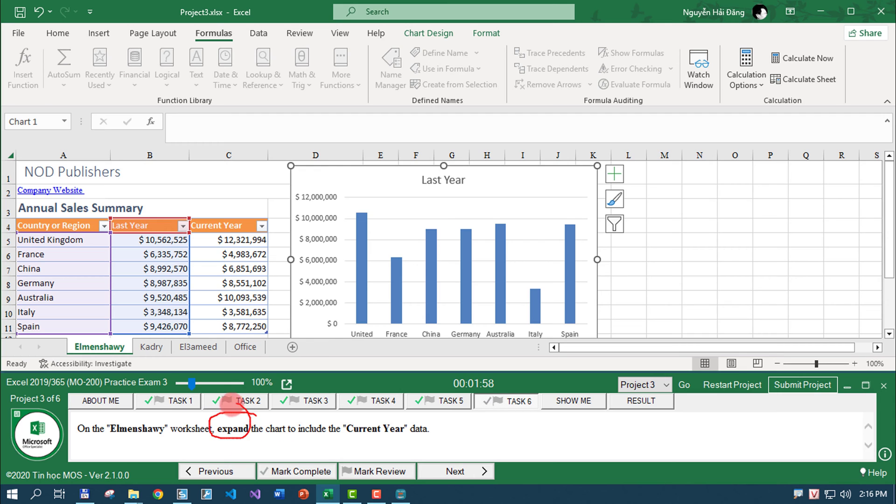
left_click_drag(289, 440, 362, 448)
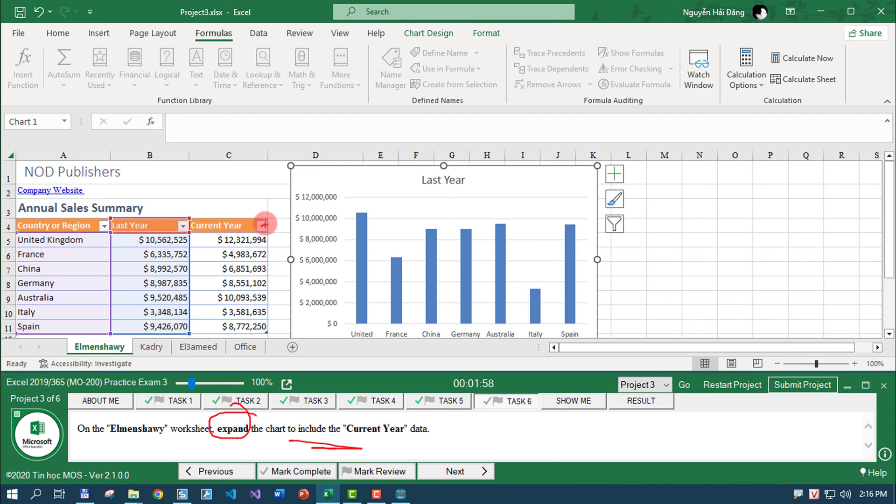
mouse_move(266, 220)
left_mouse_down()
mouse_move(208, 244)
mouse_move(243, 256)
left_mouse_up()
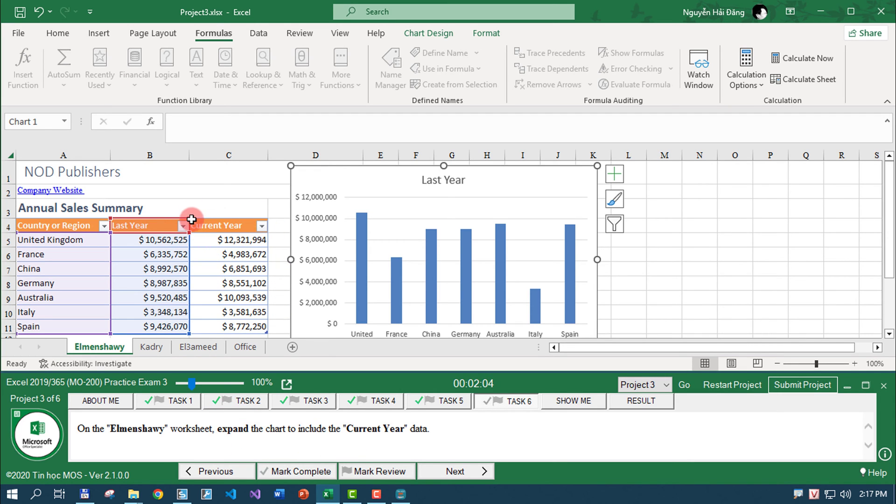
left_click_drag(188, 218, 268, 218)
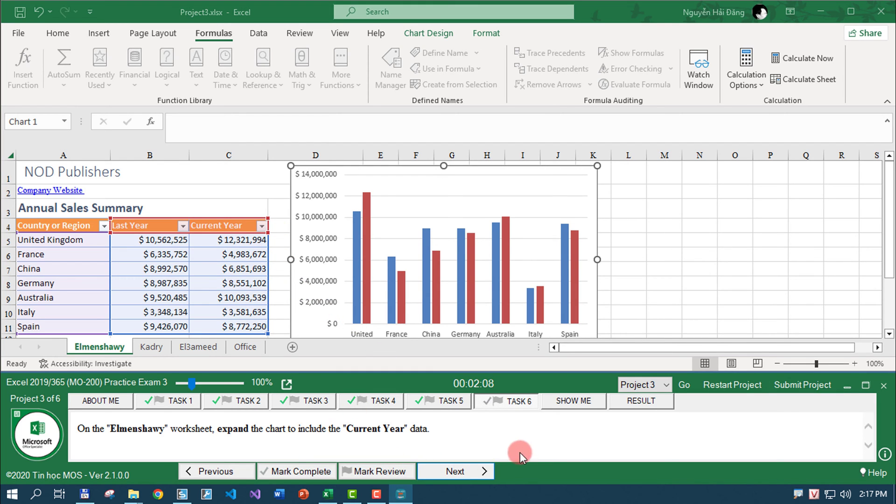
left_click(295, 472)
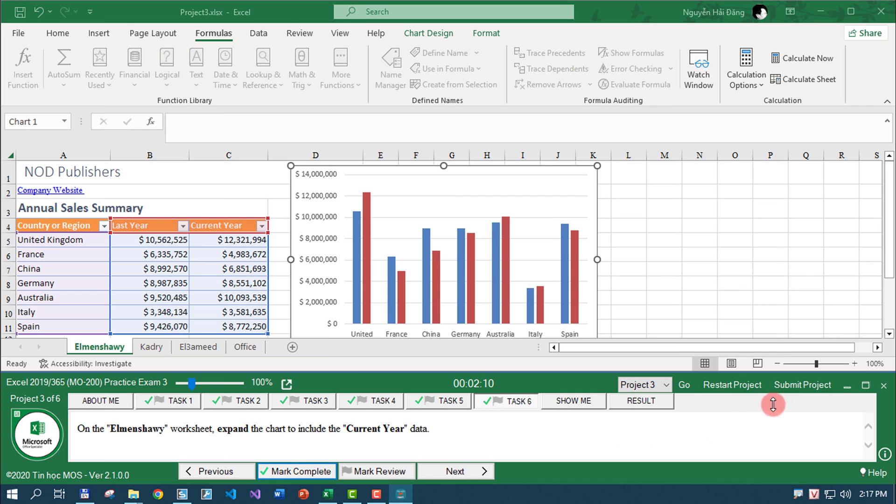
left_click(777, 386)
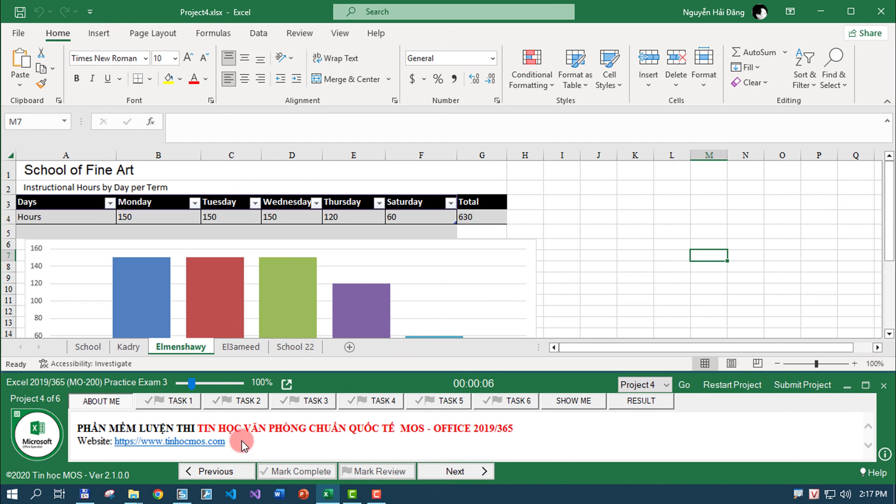
On El3ameed, start a From Text/CSV import of TinhocMOS\All Data.txt.
left_click(178, 406)
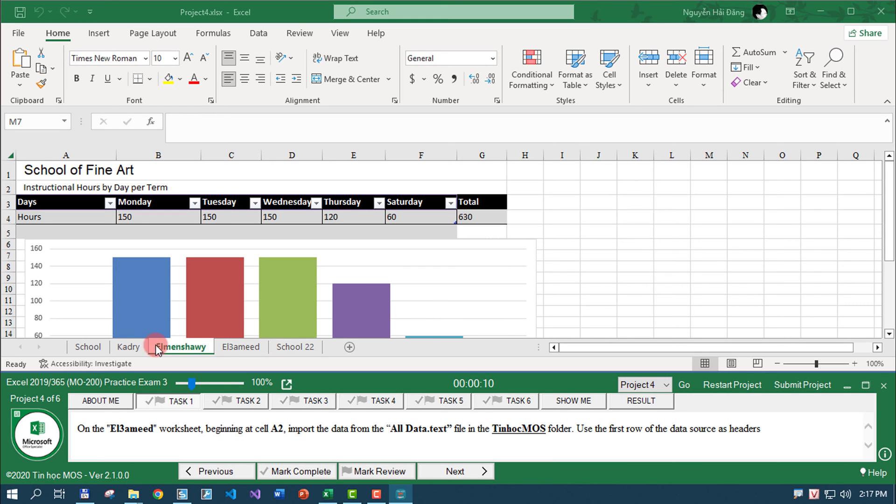
left_click(245, 345)
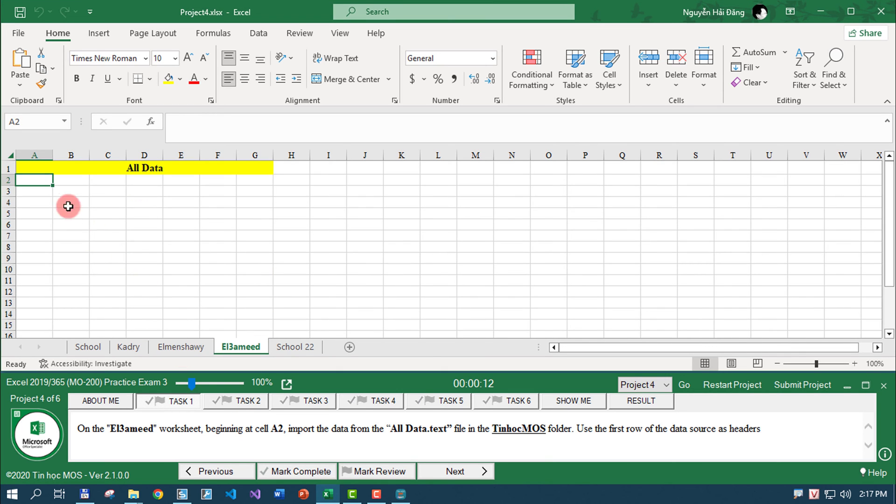
left_click_drag(223, 438, 547, 442)
left_click_drag(681, 415, 669, 413)
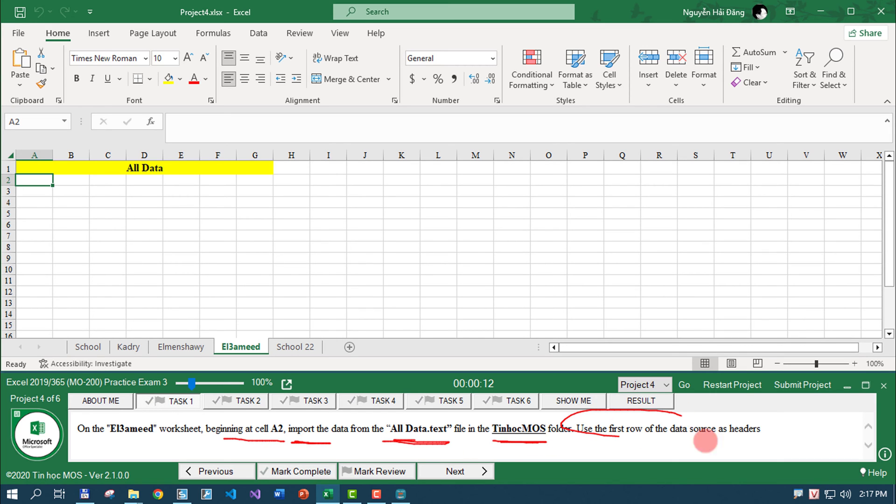
left_click(258, 33)
left_click(98, 53)
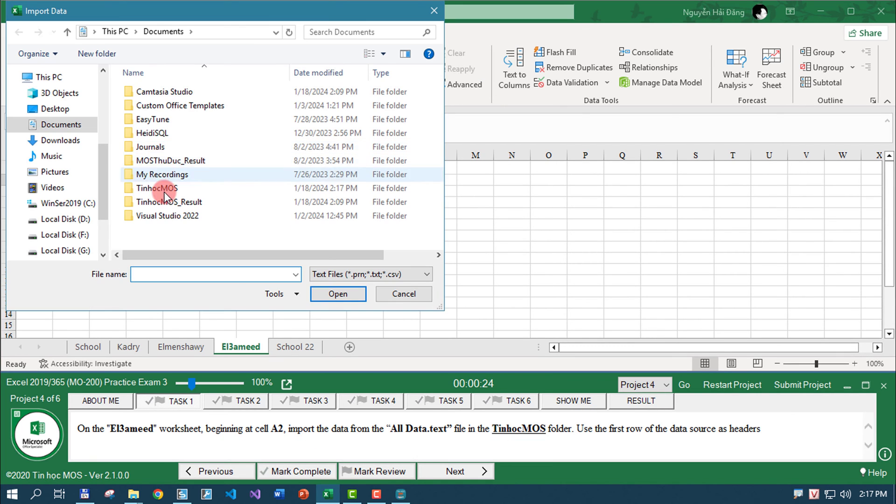
double_click(164, 190)
double_click(157, 94)
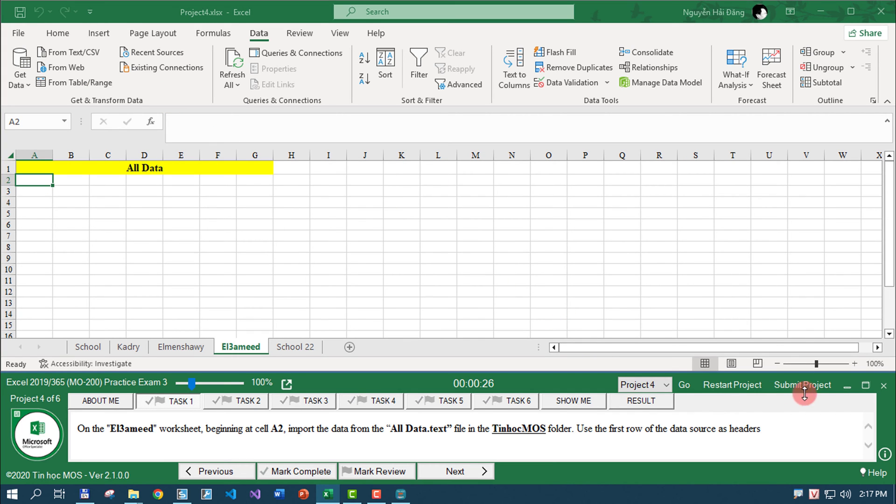
left_click(849, 386)
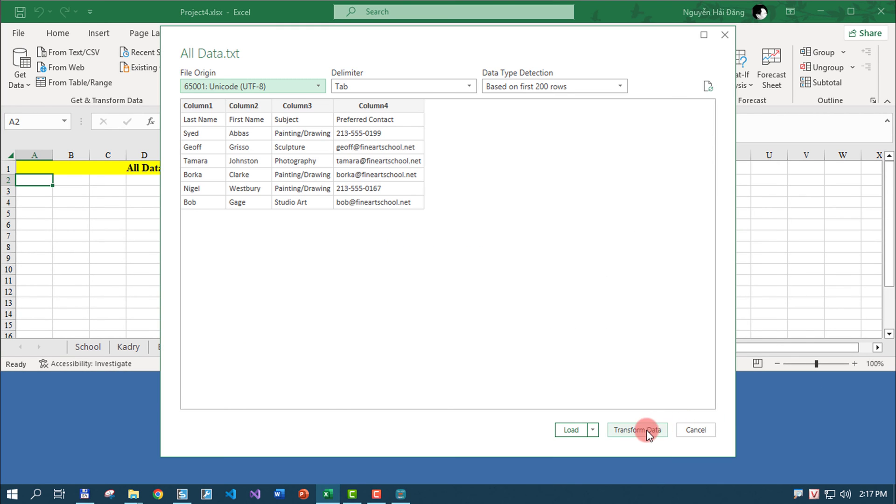
Use the first row as headers and load the data into the existing worksheet at A2.
left_click(642, 429)
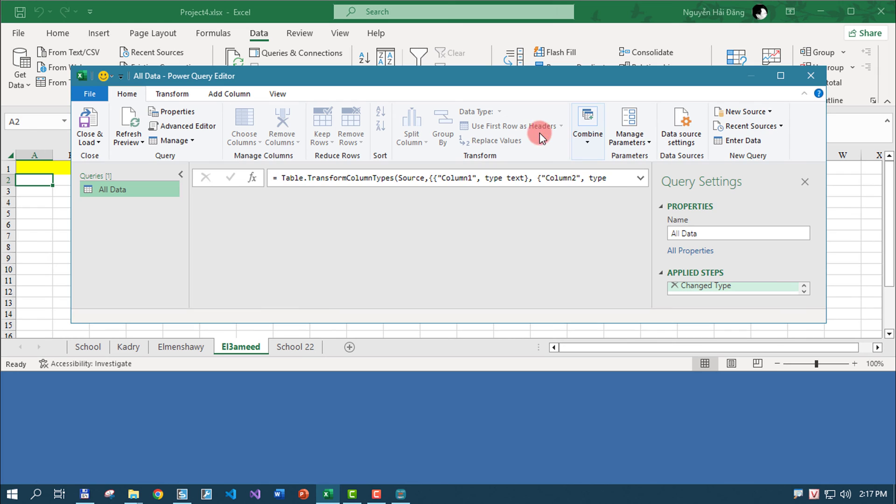
mouse_move(555, 133)
left_mouse_down()
mouse_move(453, 119)
mouse_move(537, 120)
left_mouse_up()
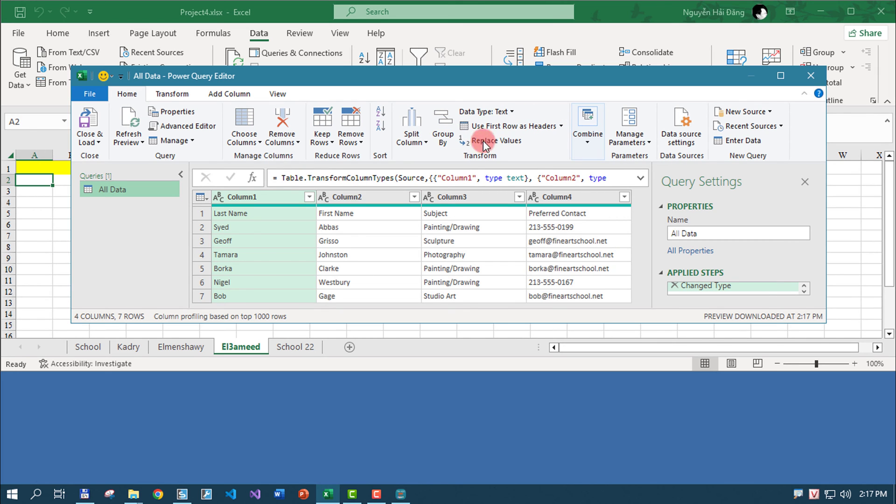
left_click(464, 126)
left_click(99, 143)
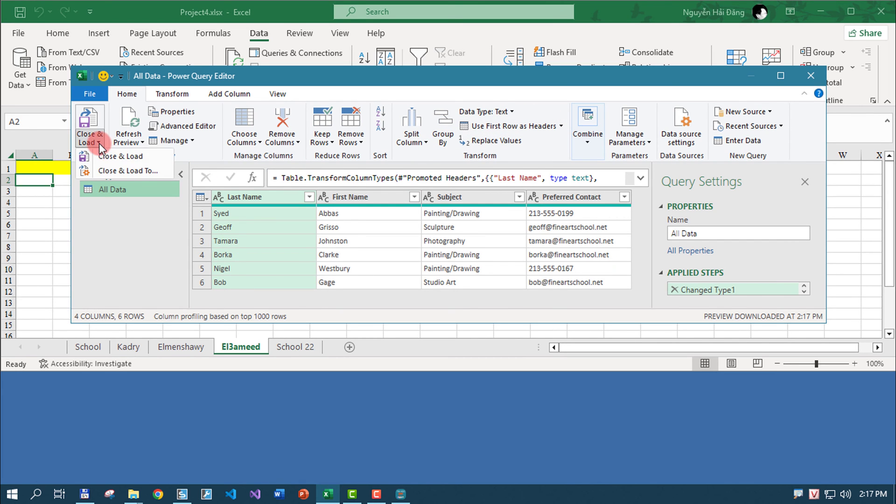
left_click(140, 170)
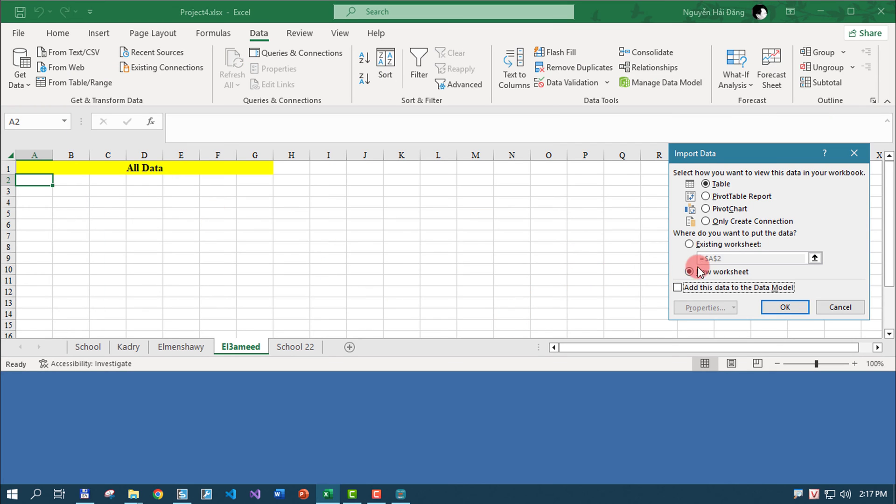
left_click(689, 244)
left_click(785, 307)
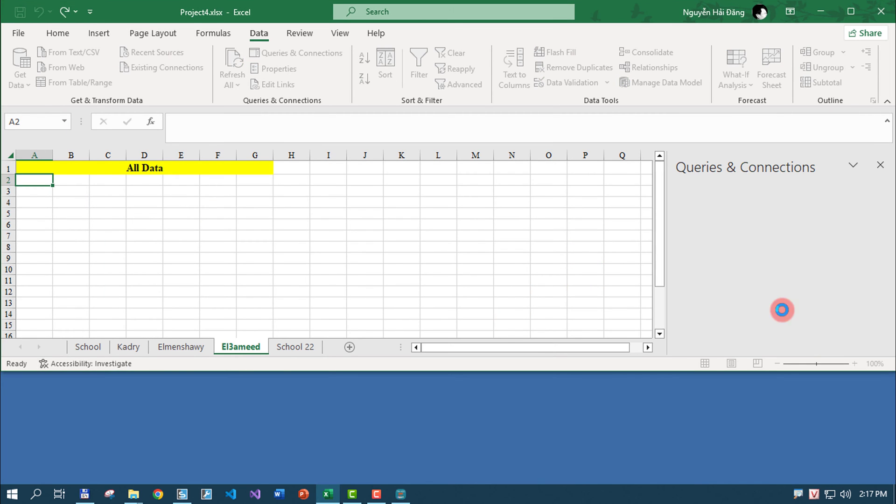
left_click(881, 164)
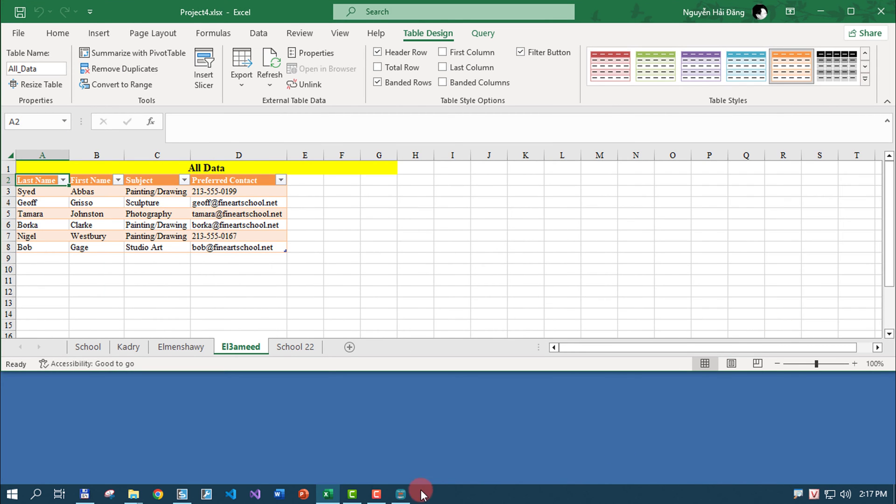
left_click(401, 494)
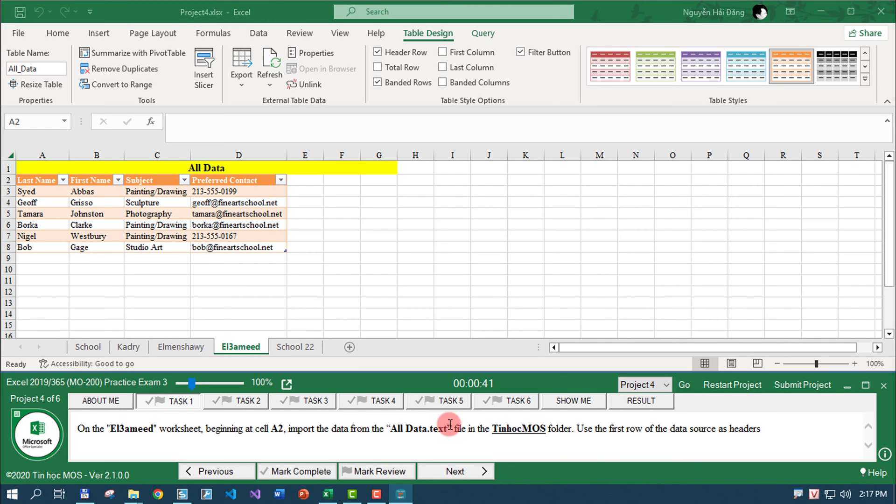
Mark the import task done and select columns B through G on the Elmenshawy sheet.
left_click(441, 472)
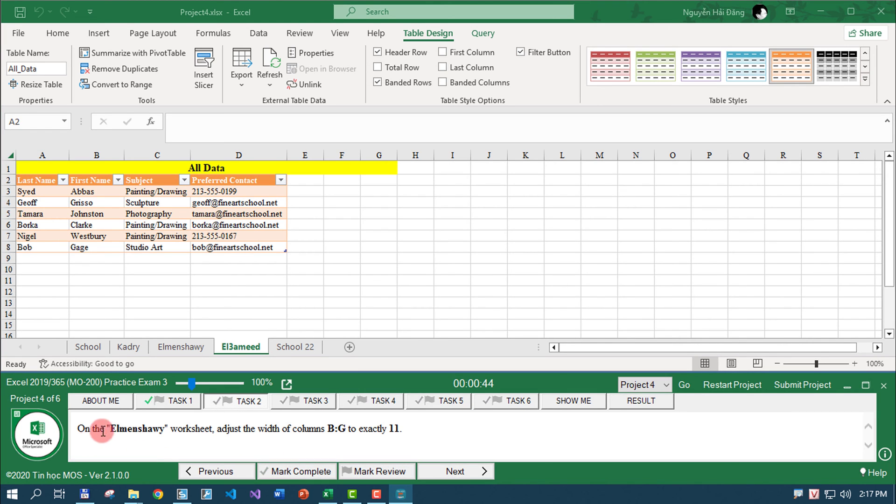
left_click(193, 346)
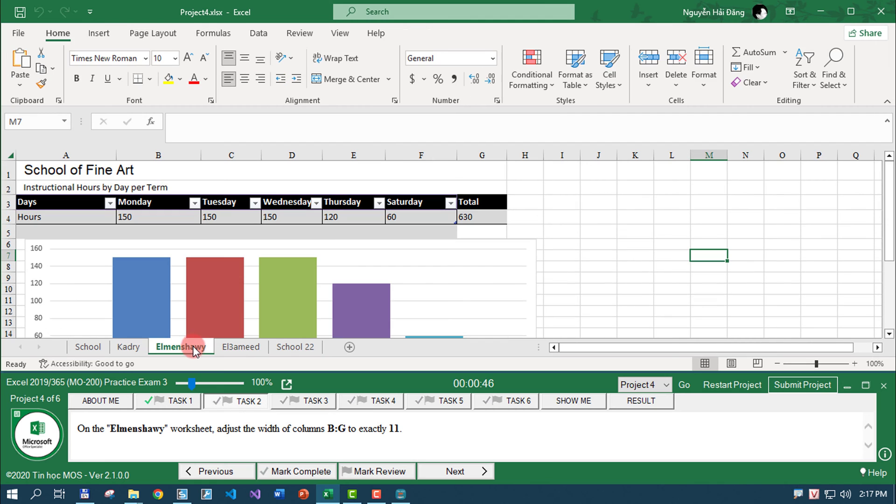
left_click_drag(331, 430, 346, 431)
key("ctrl+c")
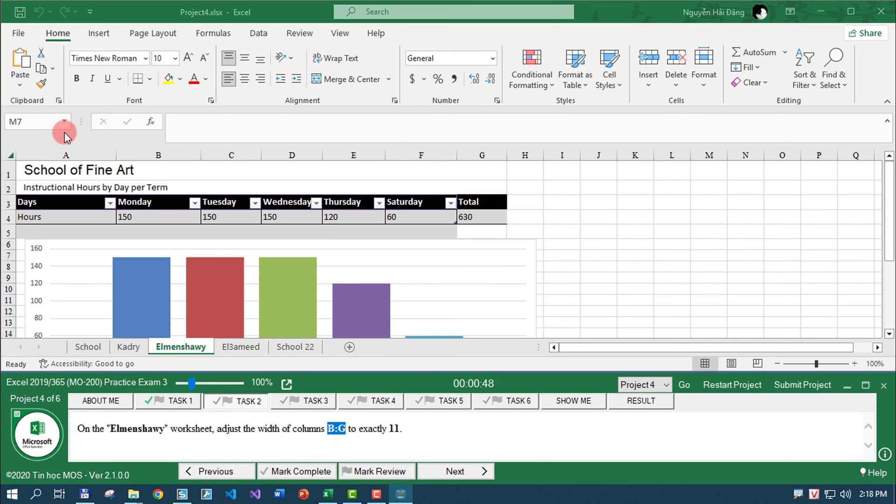
left_click(36, 122)
key("ctrl+v")
key("Return")
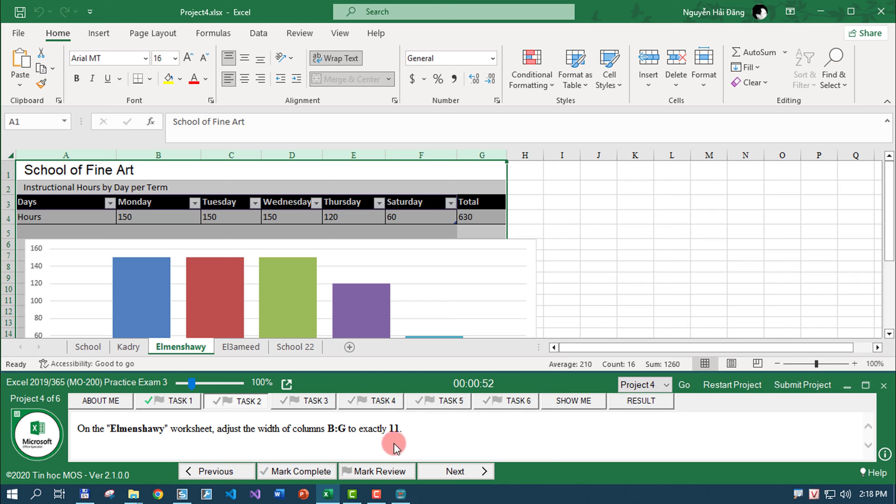
double_click(331, 432)
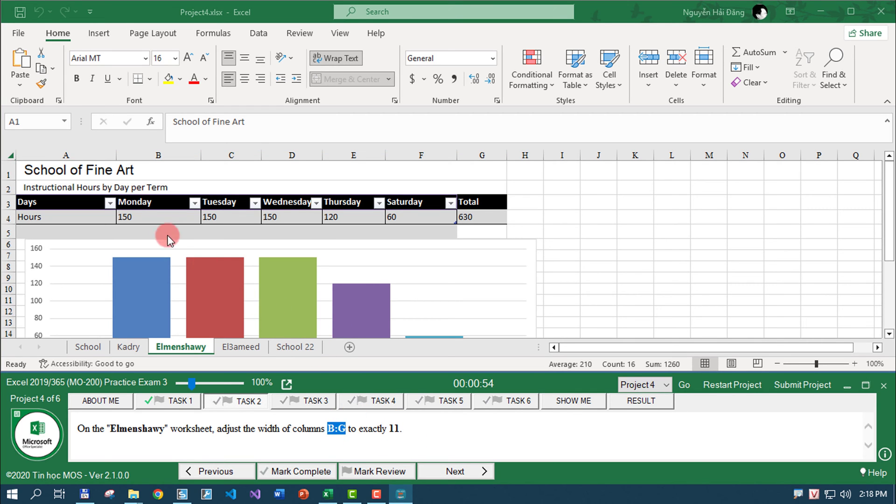
left_click(31, 119)
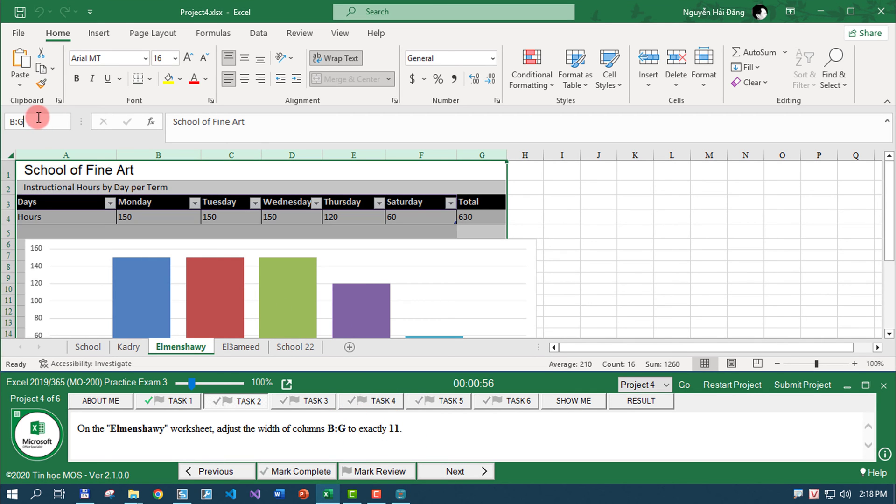
key("Escape")
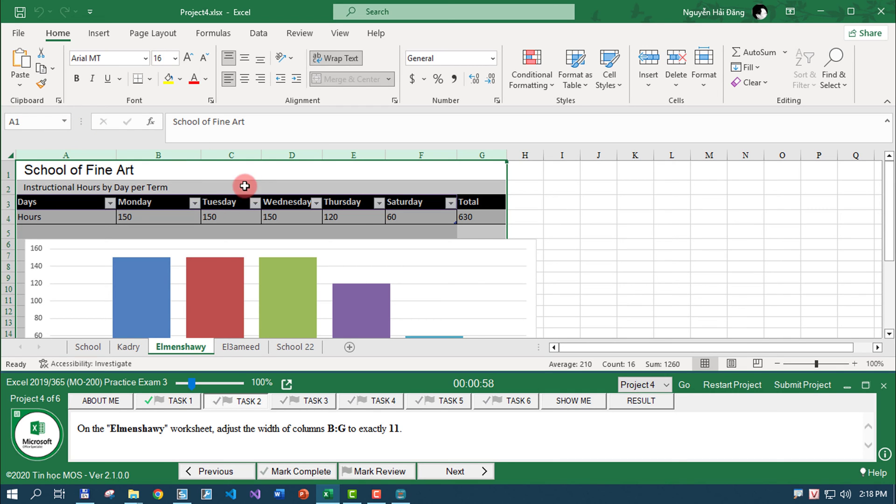
left_click_drag(180, 154, 492, 153)
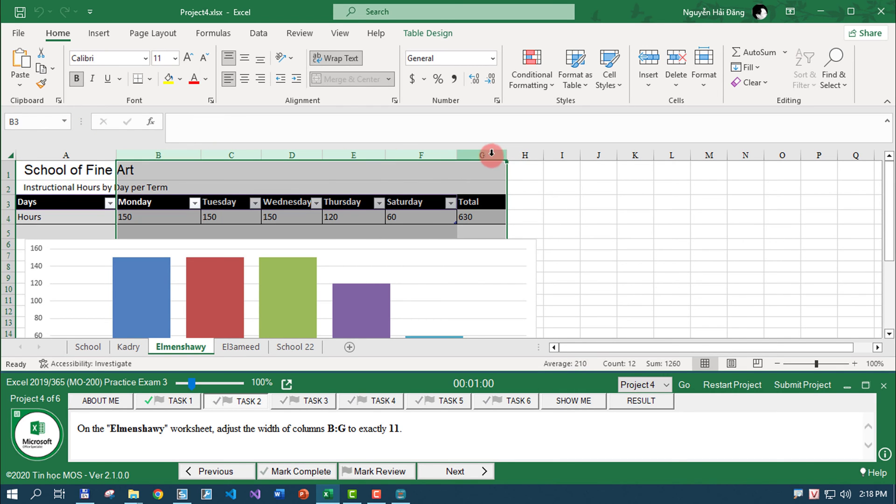
Set the column width of B:G to 11 and mark the task complete.
right_click(489, 150)
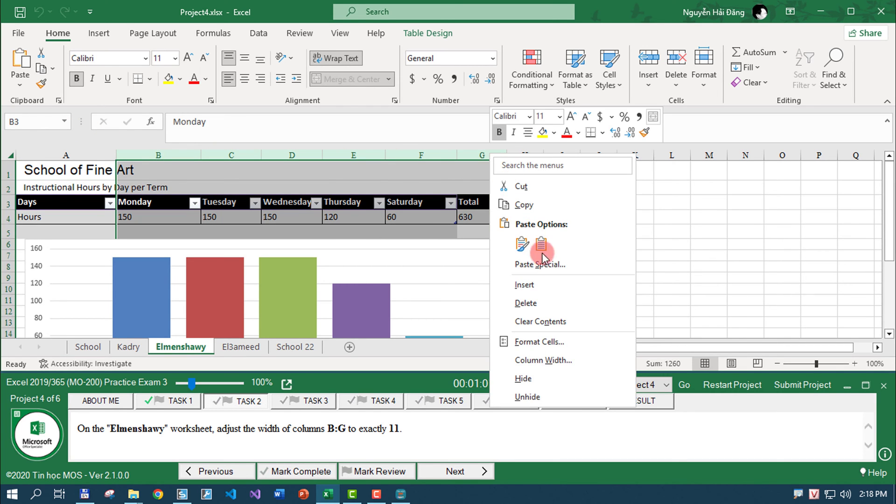
left_click(571, 360)
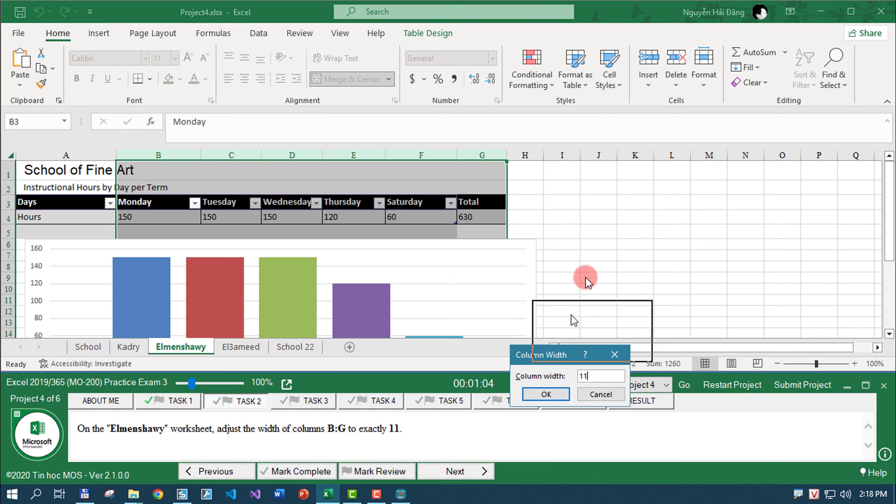
left_click_drag(586, 276, 607, 226)
left_click(606, 263)
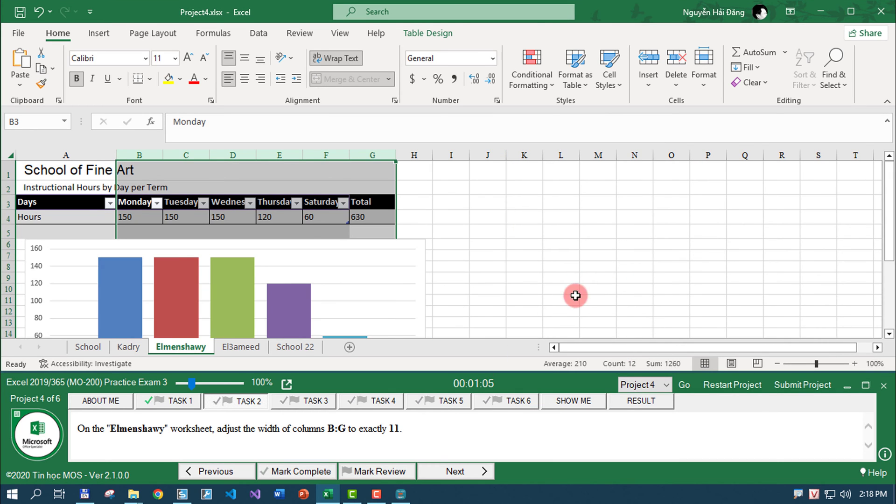
left_click(304, 472)
left_click(462, 472)
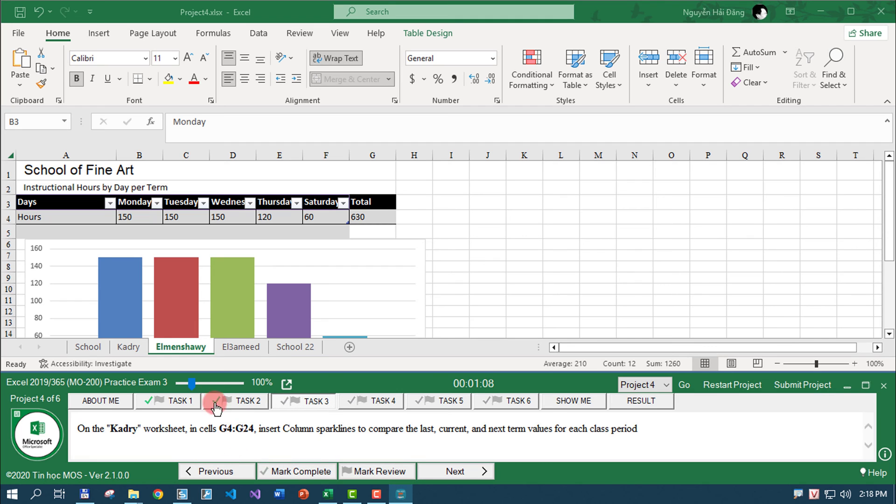
On the Kadry sheet, add a Column sparkline in G4 from D4:F4 and fill it down to G24.
left_click(147, 350)
left_click(233, 424)
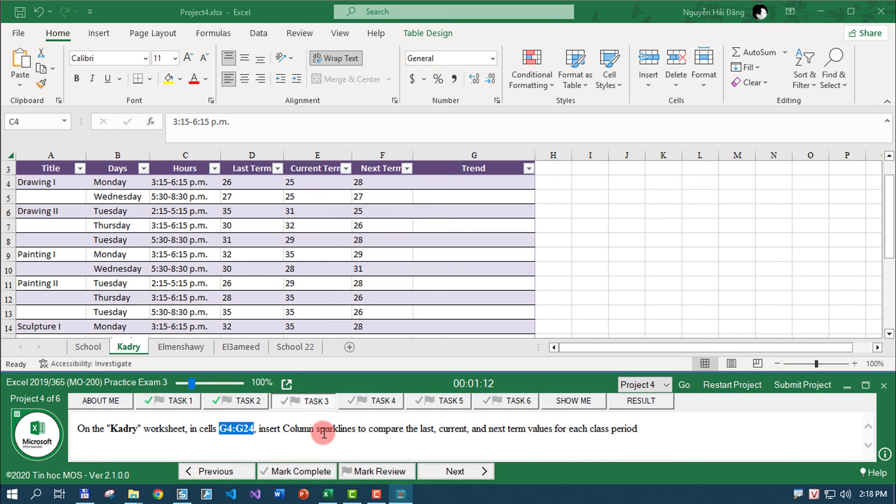
left_click(471, 182)
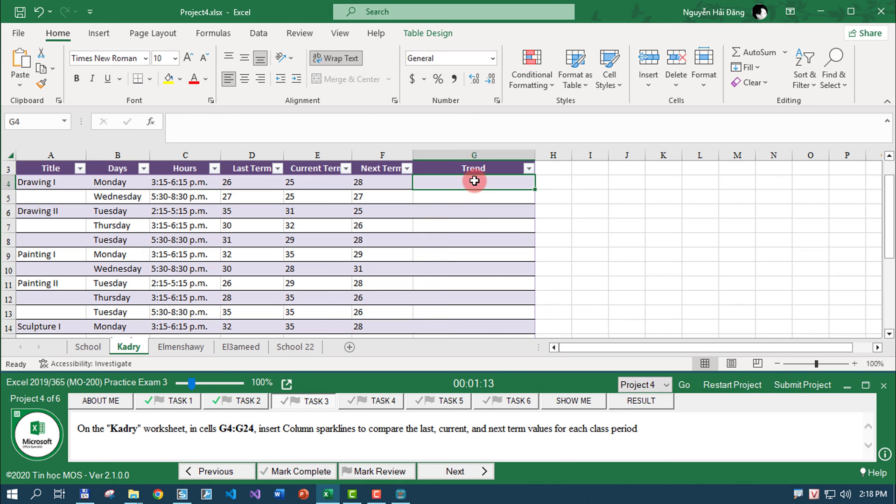
left_click(99, 32)
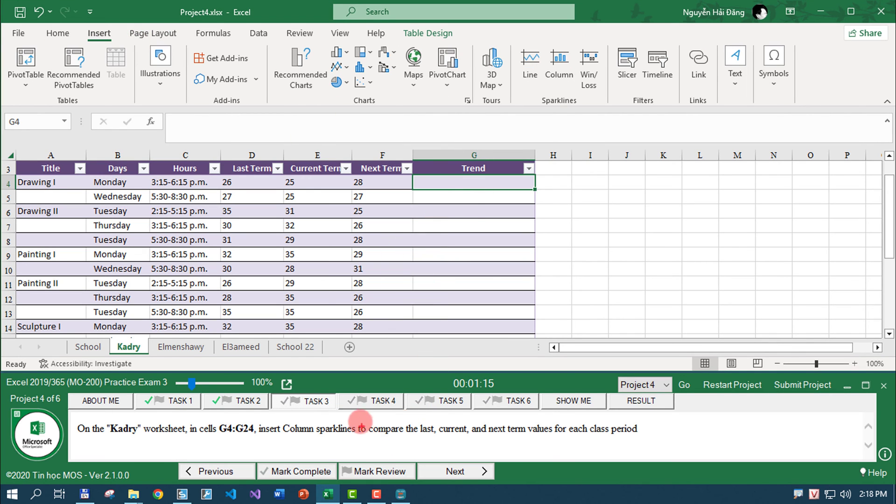
left_click_drag(362, 425, 348, 408)
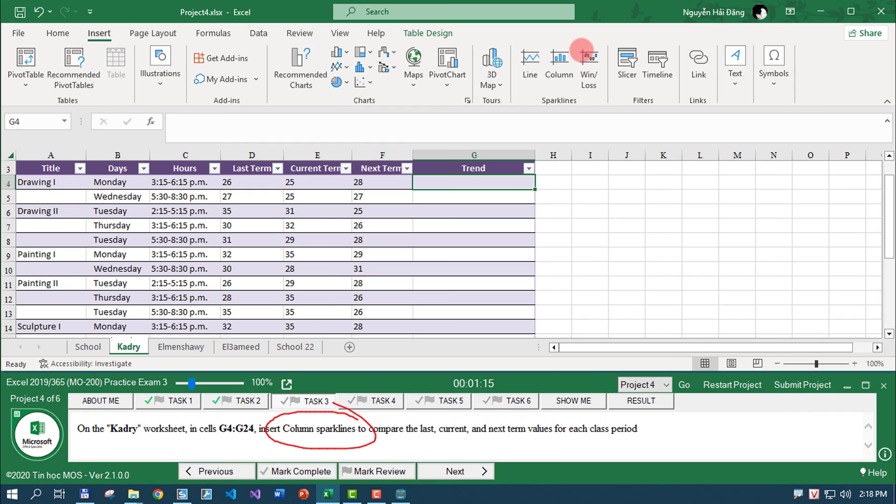
left_click(560, 63)
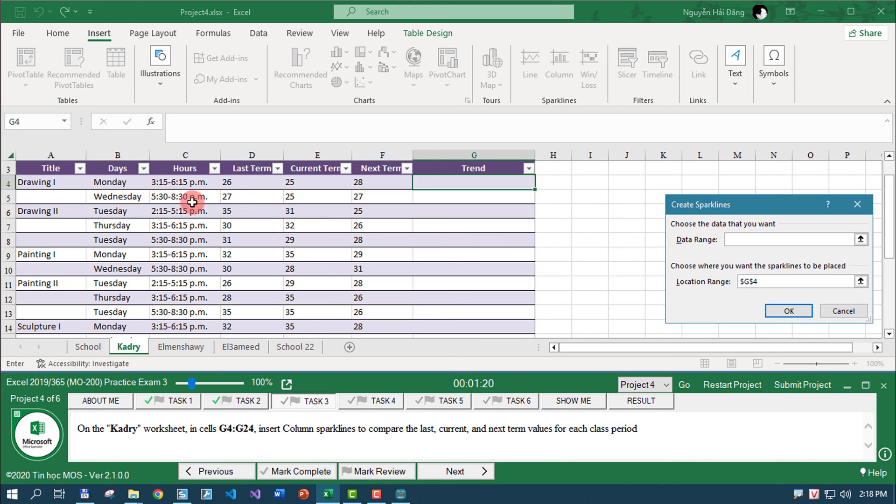
left_click_drag(235, 187, 387, 185)
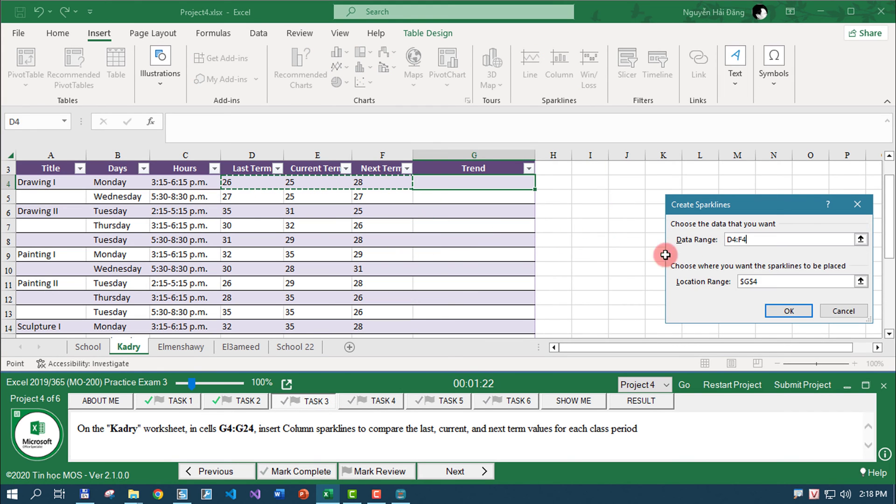
left_click(789, 311)
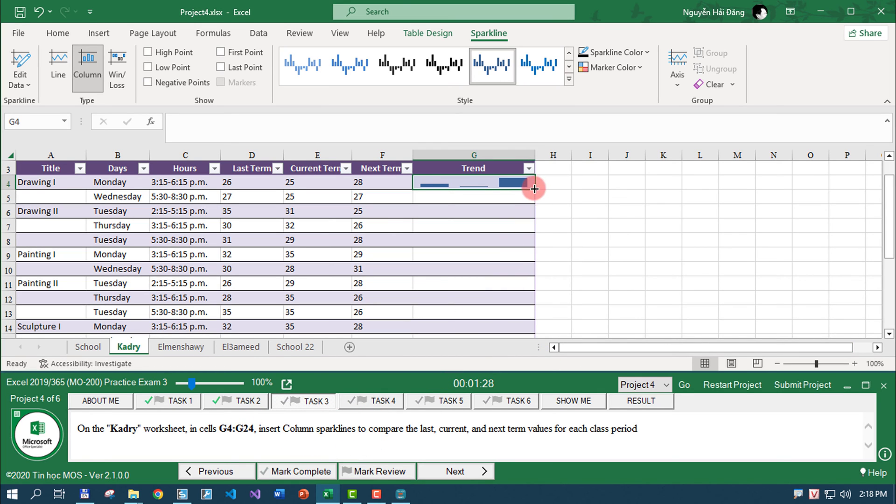
mouse_move(535, 189)
left_mouse_down()
mouse_move(522, 335)
mouse_move(520, 321)
left_mouse_up()
left_click(308, 473)
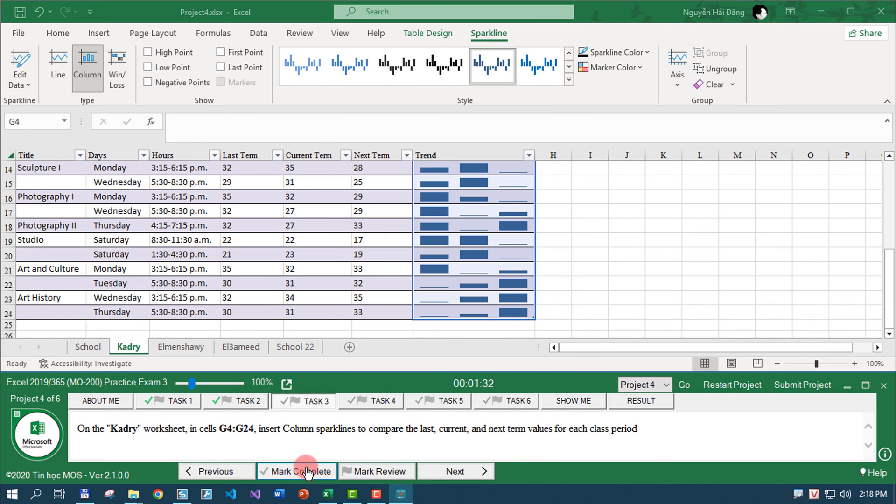
Convert the School sheet's class table to a plain range, keeping its formatting, and mark the task done.
left_click(197, 406)
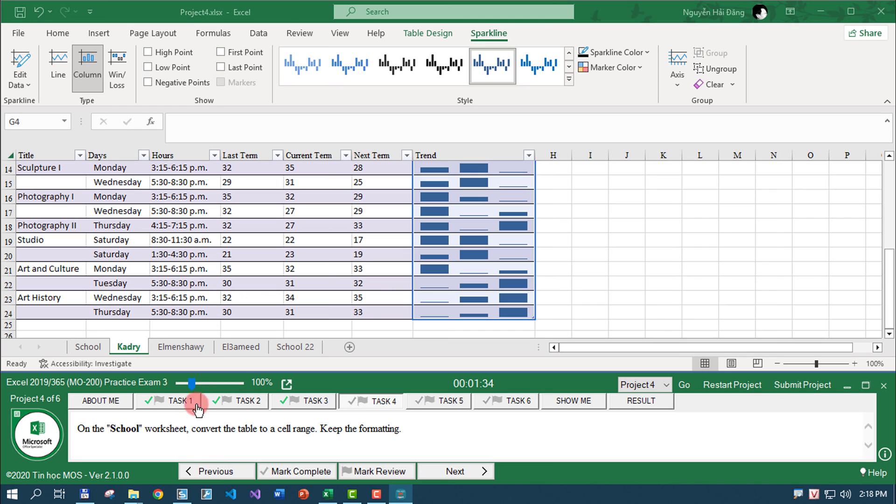
left_click(82, 348)
left_click_drag(191, 429, 293, 428)
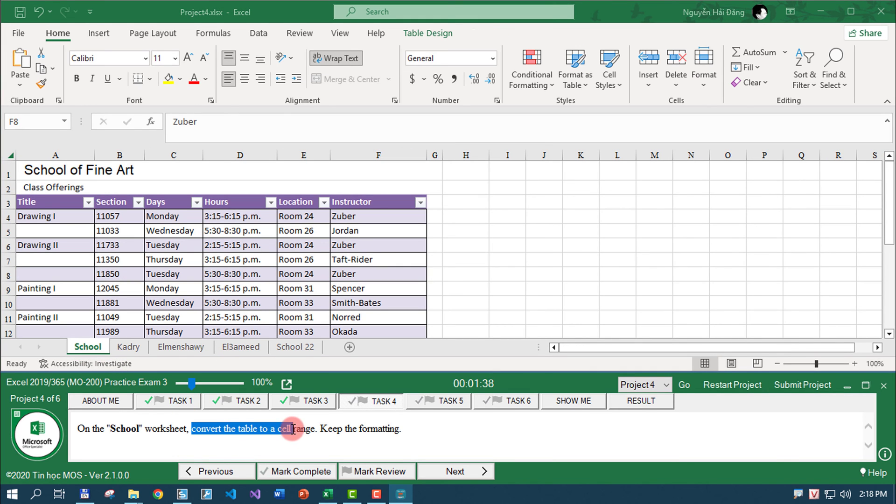
left_click_drag(411, 429, 322, 428)
left_click(268, 261)
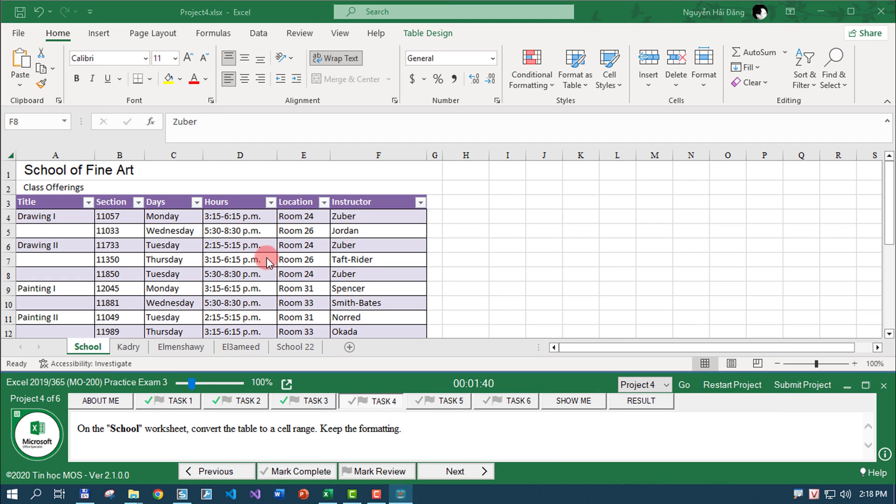
left_click(227, 218)
left_click(248, 243)
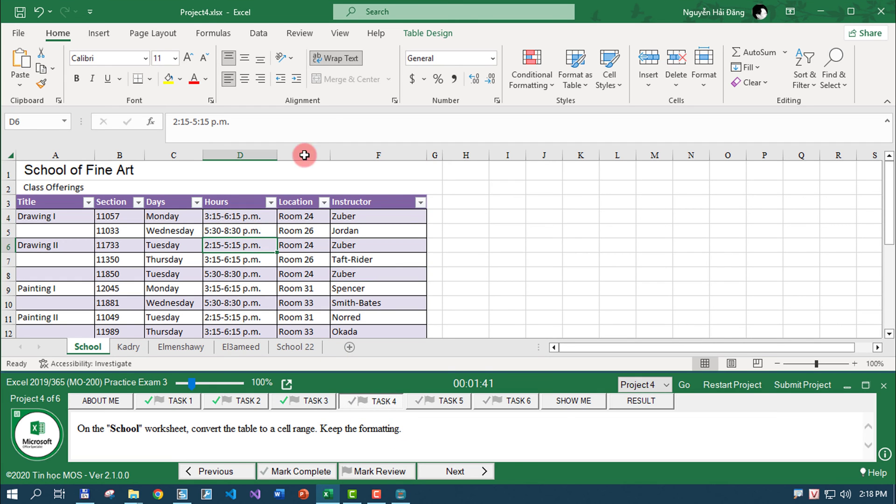
left_click(429, 41)
left_click(139, 85)
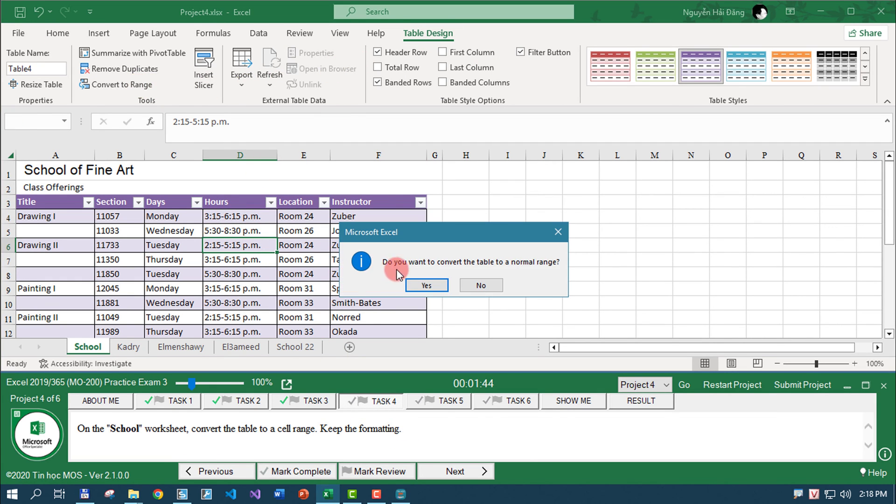
left_click(426, 285)
left_click(299, 472)
left_click(420, 472)
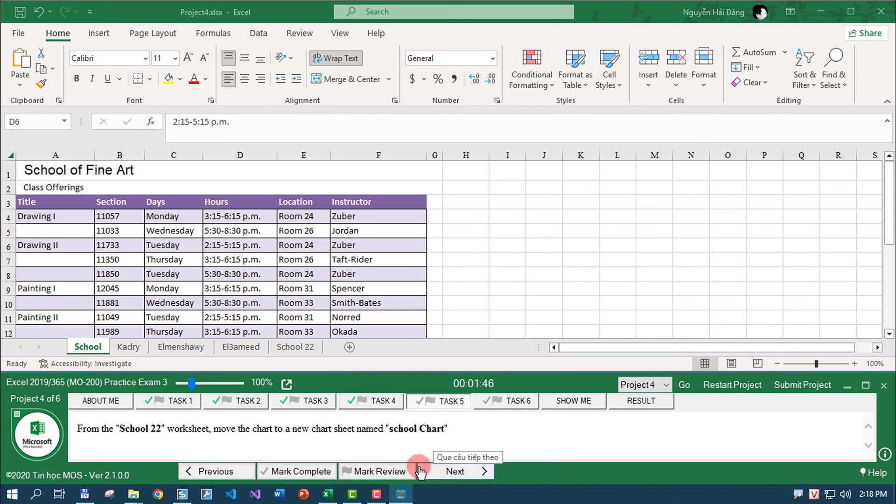
Move the Candidates pie chart to a new chart sheet named 'school Chart'.
left_click(299, 343)
left_click_drag(254, 428, 284, 429)
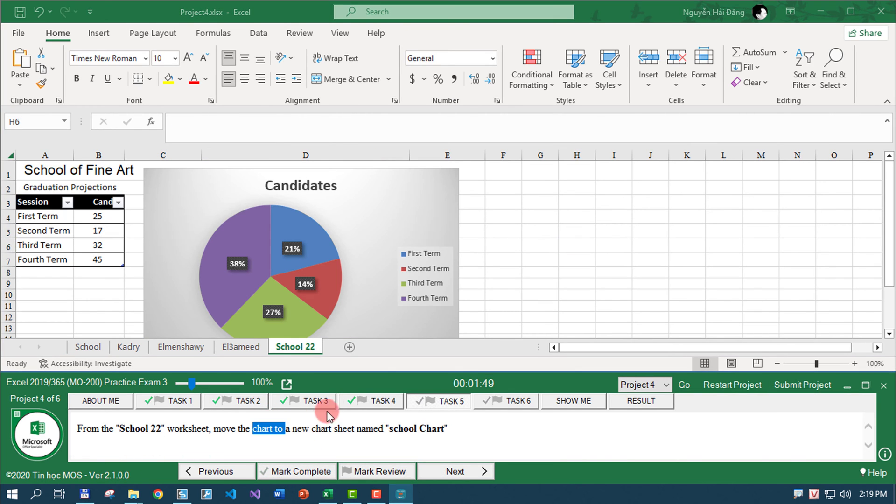
left_click(451, 194)
right_click(453, 194)
left_click(517, 301)
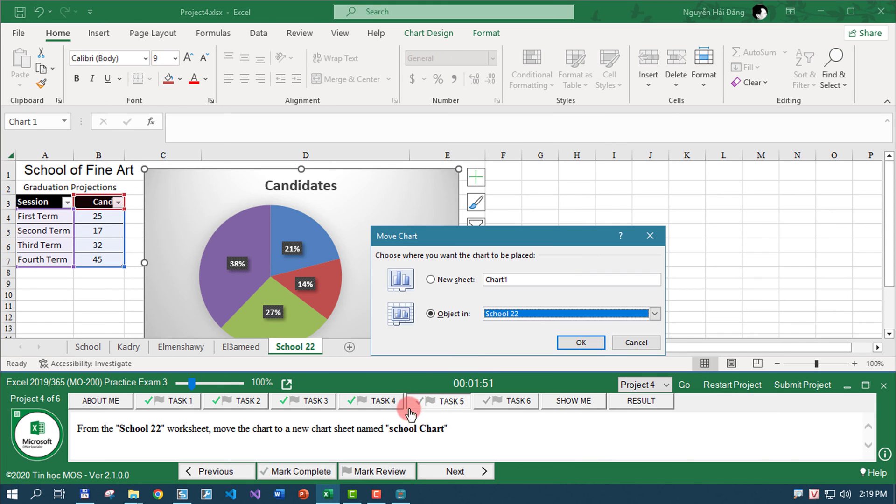
left_click_drag(390, 429, 444, 429)
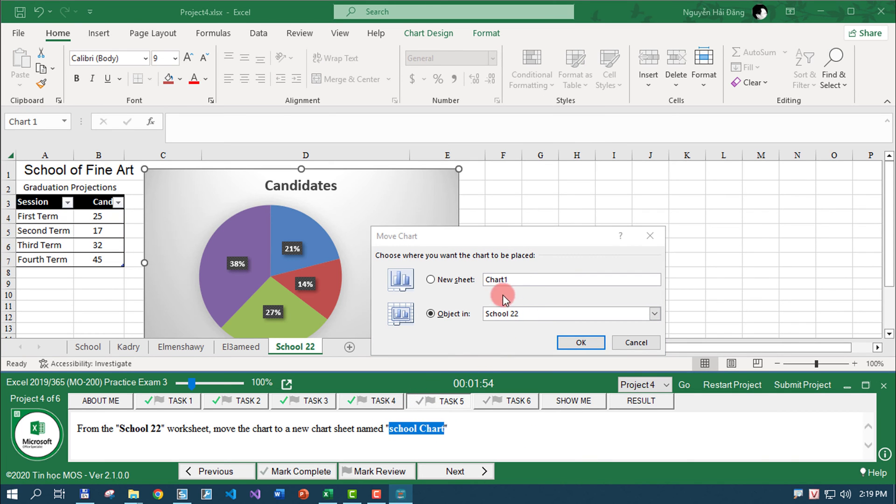
left_click(473, 273)
left_click(564, 349)
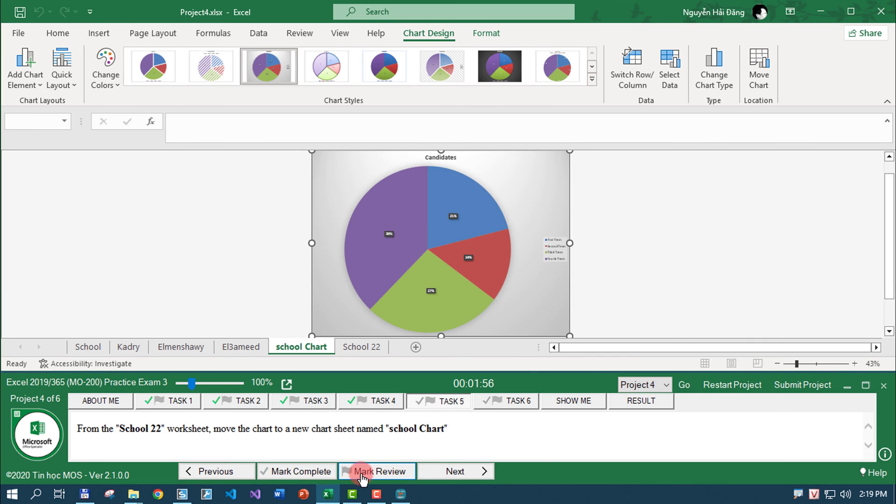
Go back to the School 22 sheet to check it and mark the task complete.
left_click(424, 472)
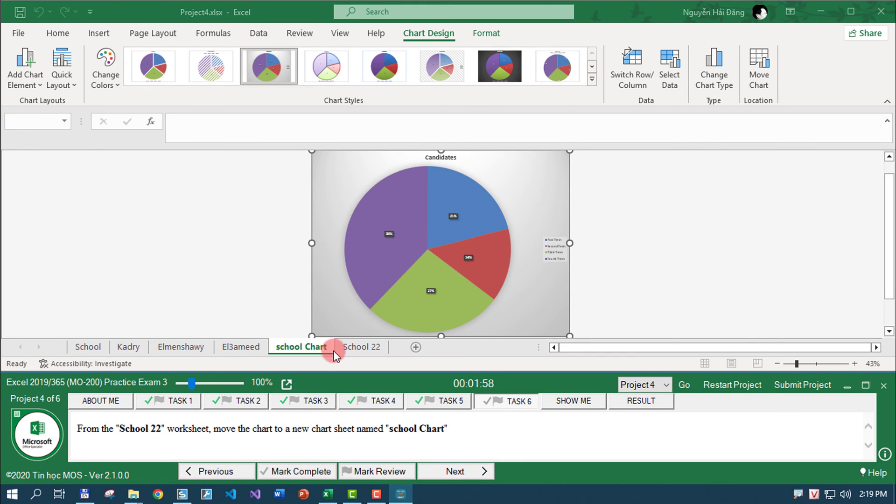
left_click(354, 346)
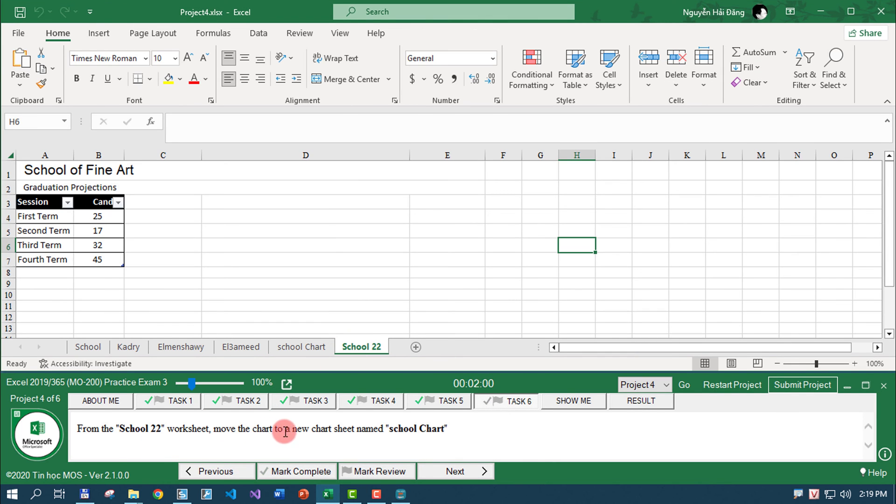
scroll(442, 302, "down", 1)
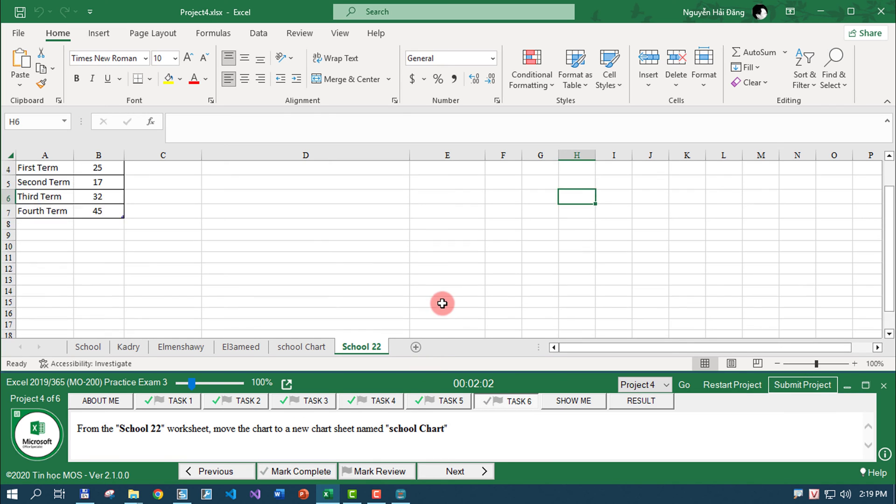
scroll(444, 307, "up", 1)
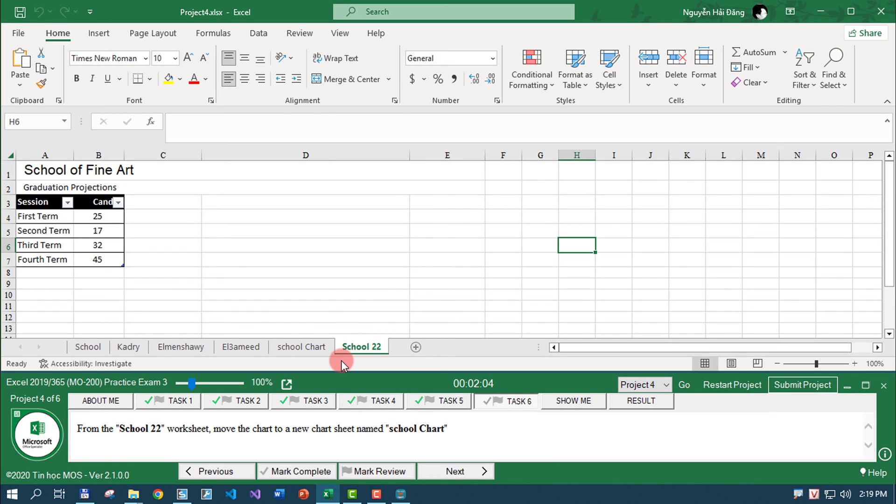
left_click(287, 471)
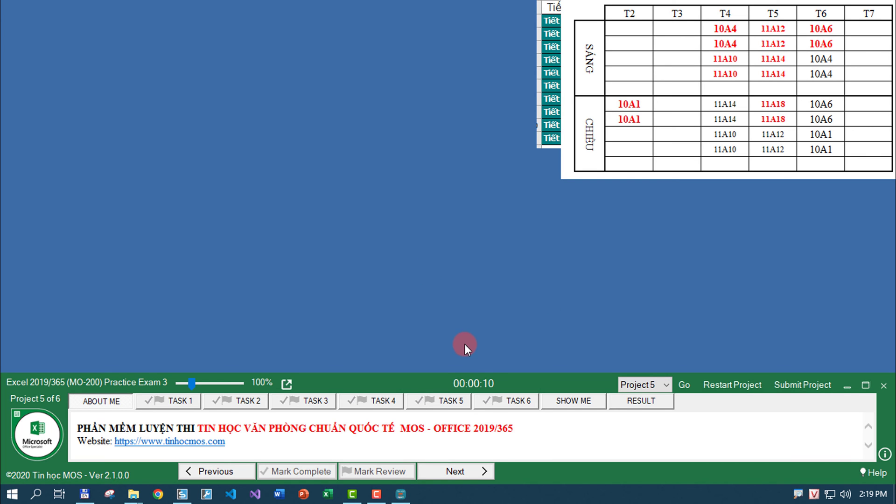
Load the next practice project and open the El3ameed worksheet.
left_click(684, 384)
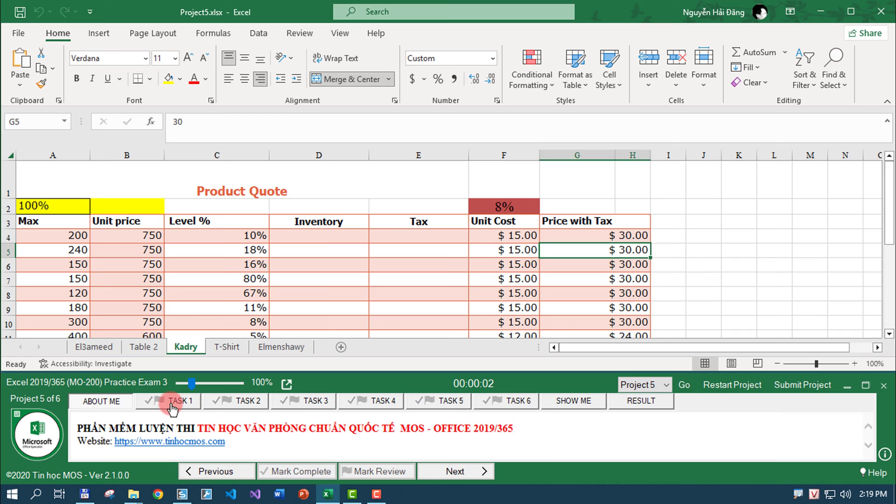
left_click(173, 408)
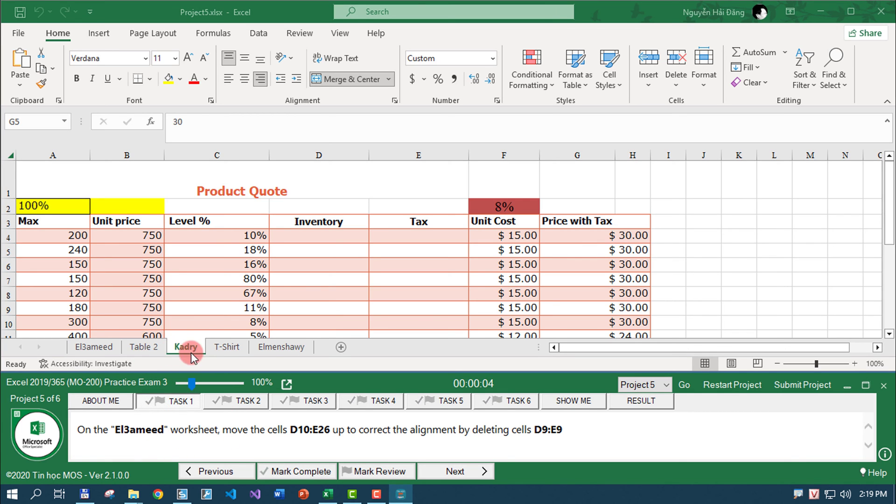
left_click(108, 348)
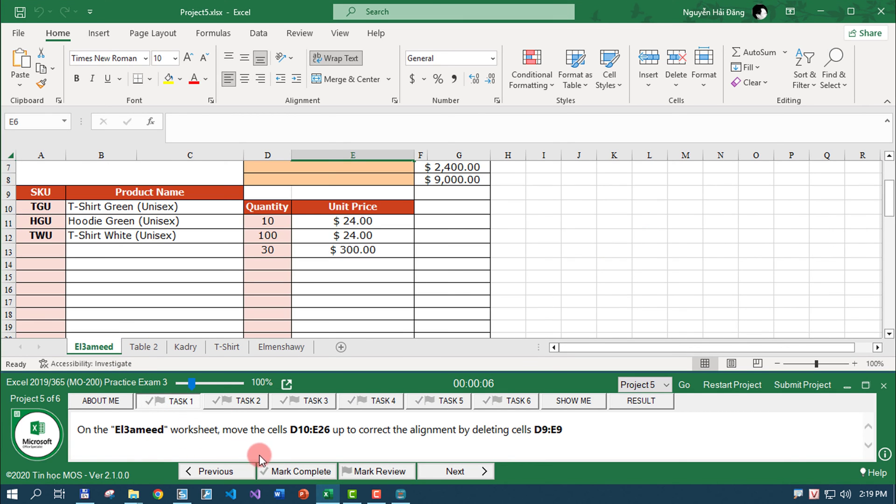
left_click_drag(222, 438, 326, 445)
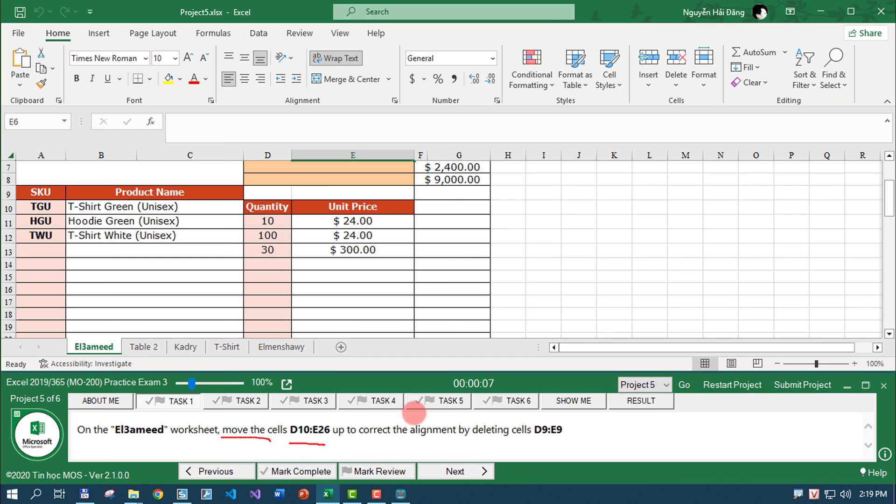
mouse_move(414, 413)
left_mouse_down()
mouse_move(587, 460)
mouse_move(456, 409)
left_mouse_up()
key("Escape")
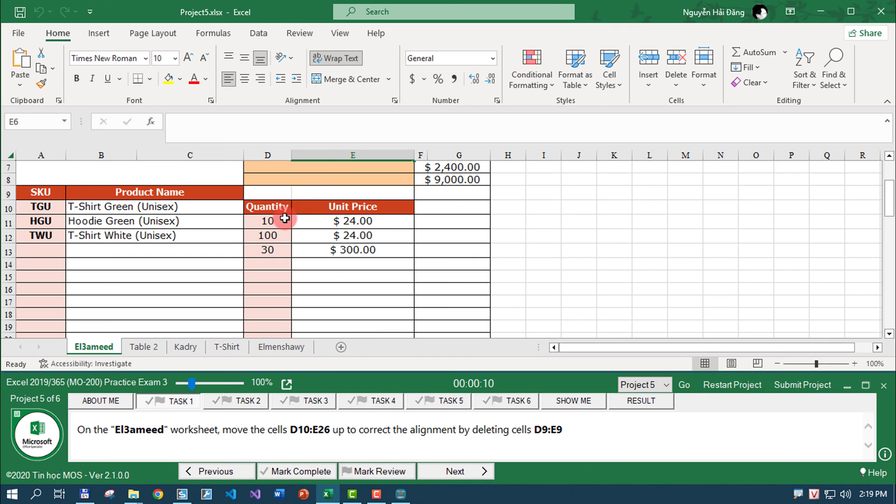
Select the Quantity and Unit Price range D10:E26 using the Name Box.
left_click(280, 206)
scroll(358, 293, "down", 3)
left_click(371, 284, "shift")
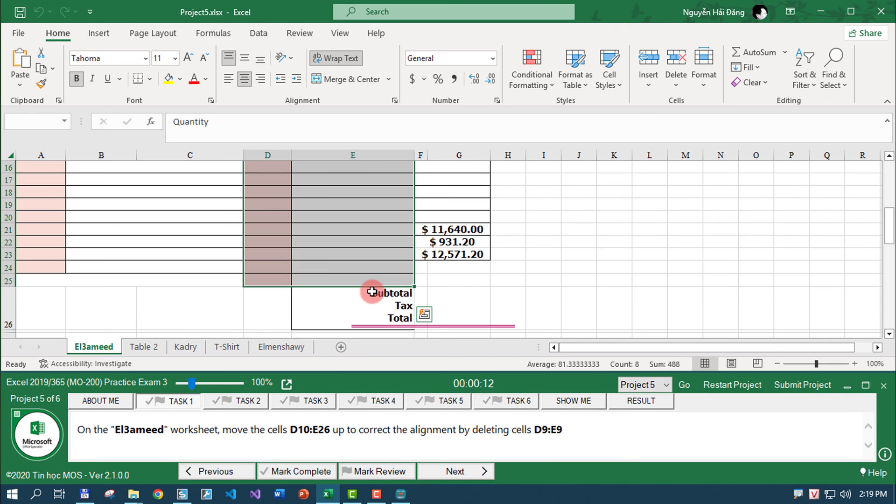
scroll(371, 284, "down", 2)
left_click(343, 429)
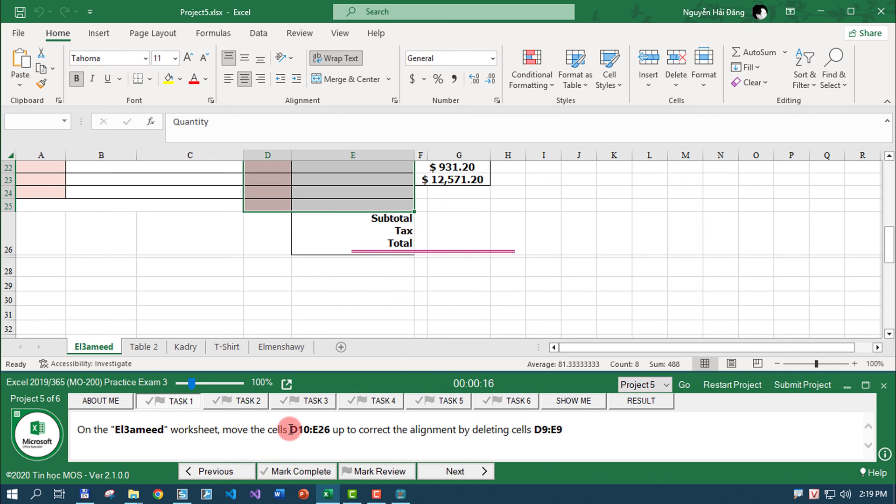
left_click_drag(291, 429, 316, 430)
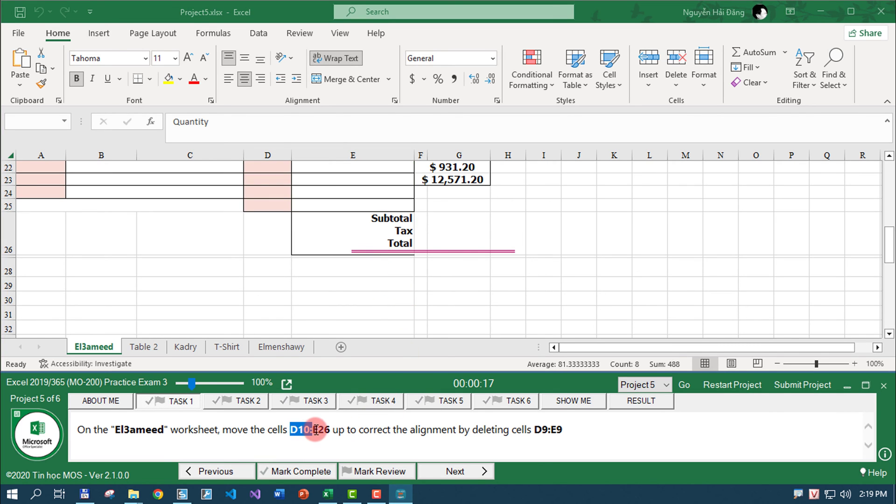
left_click(40, 120)
key("ctrl+v")
key("Return")
Drag the D10:E26 block up one row to start at D9, then mark the task complete.
scroll(366, 278, "down", 3)
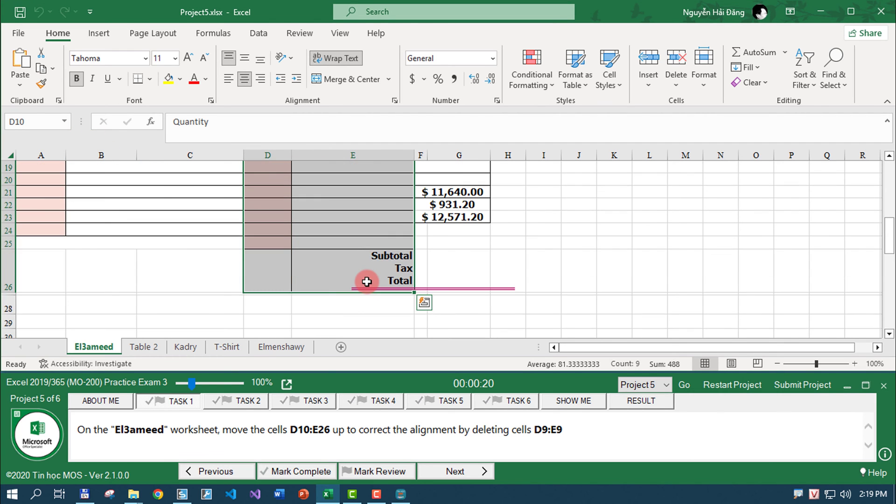
scroll(376, 267, "up", 5)
scroll(330, 315, "up", 2)
scroll(330, 315, "down", 2)
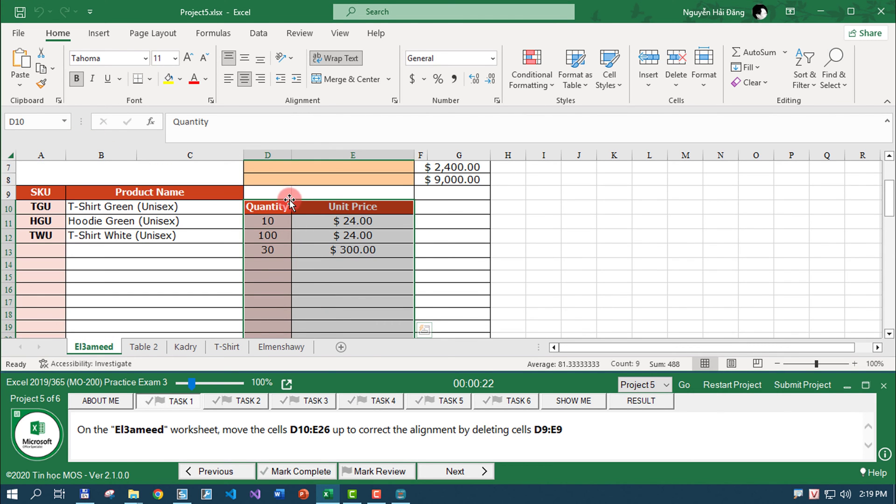
left_click_drag(290, 201, 289, 187)
left_click(299, 471)
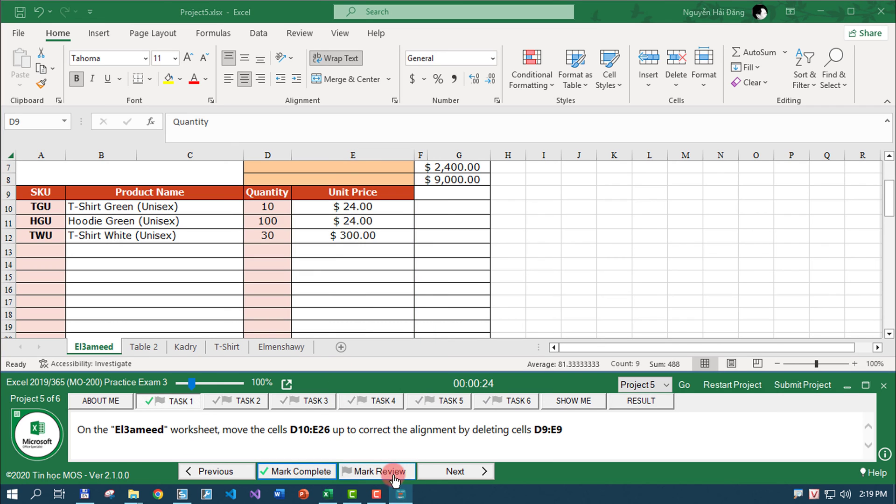
left_click(395, 475)
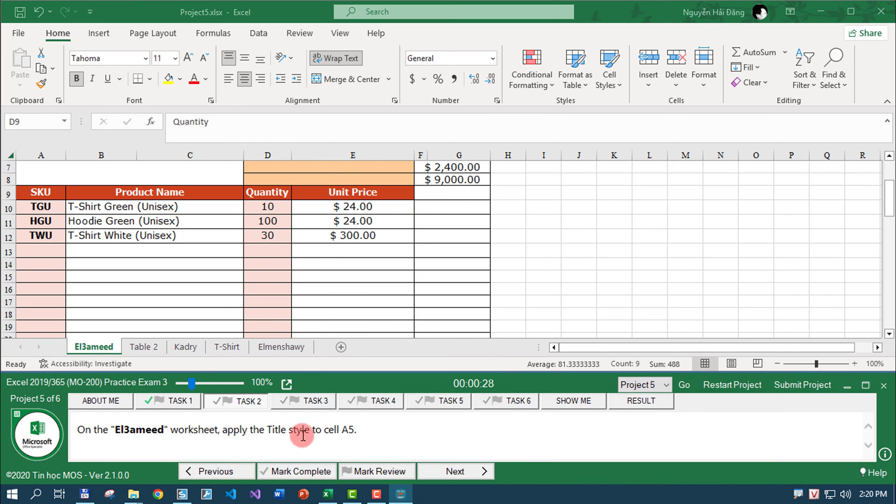
Apply the Title cell style to cell A5 on El3ameed and mark the task complete.
scroll(380, 341, "up", 1)
scroll(364, 327, "up", 1)
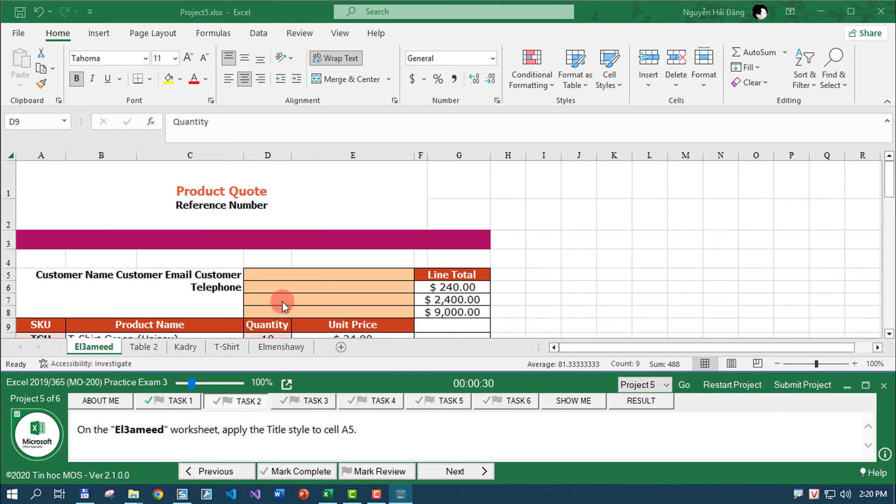
left_click(37, 117)
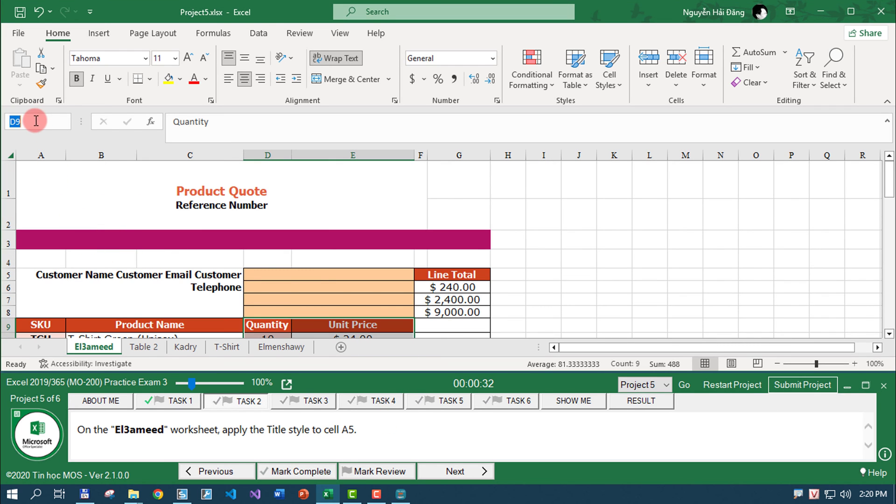
type("a5")
key("Return")
scroll(233, 168, "down", 1)
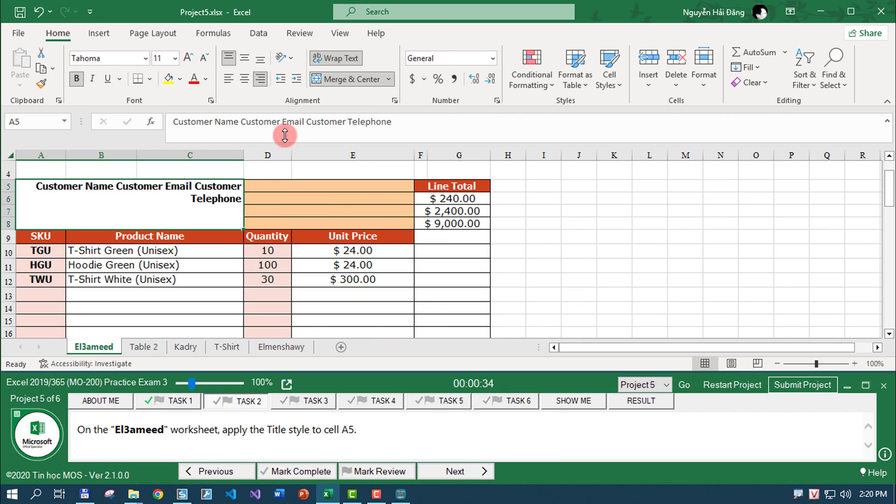
left_click(617, 82)
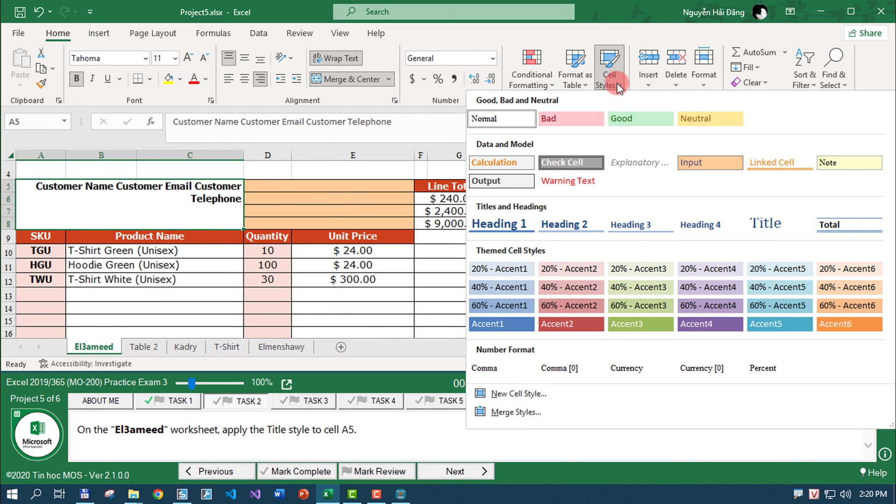
left_click(769, 226)
left_click(290, 473)
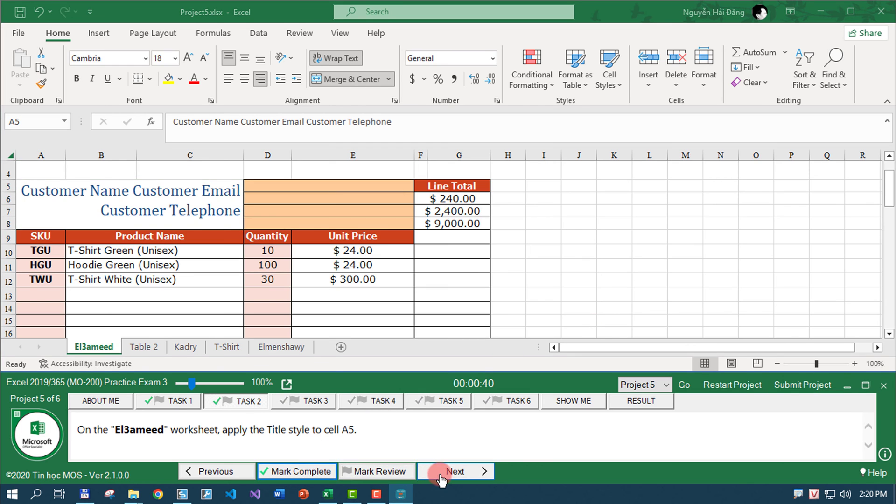
left_click(453, 472)
left_click(175, 421)
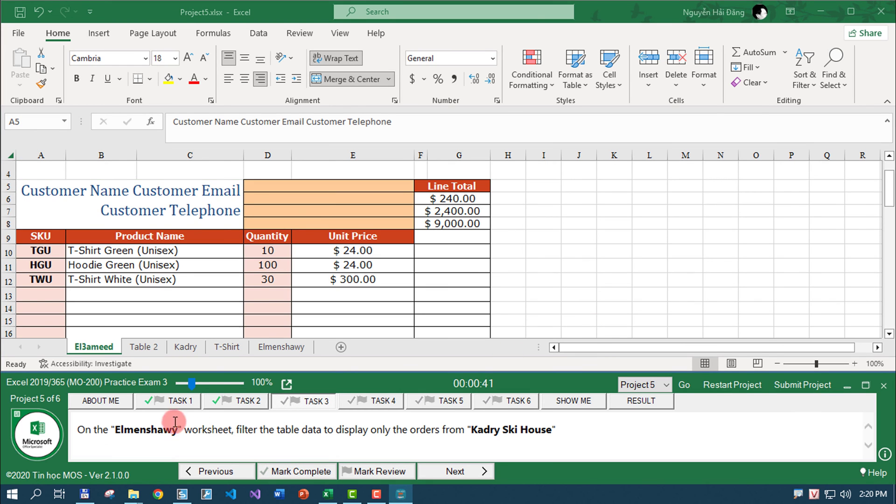
Filter the Elmenshawy table's Product Quote column to show only Kadry Ski House.
left_click(281, 347)
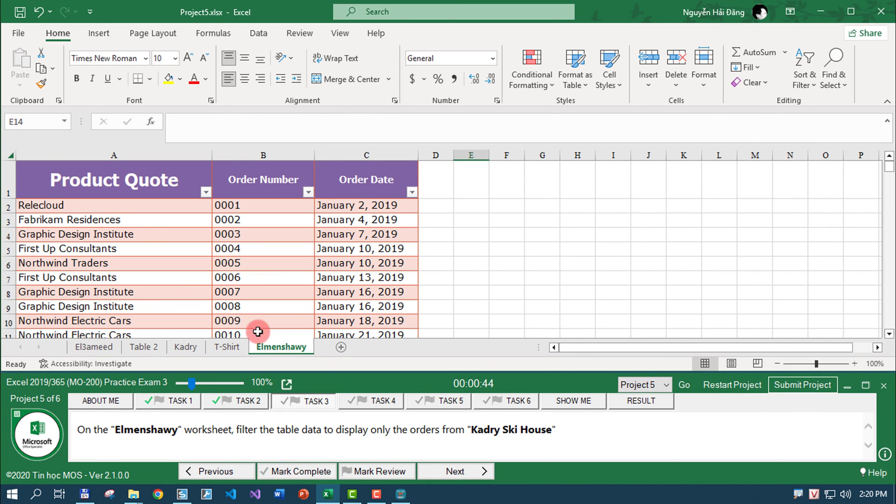
left_click_drag(476, 434, 544, 438)
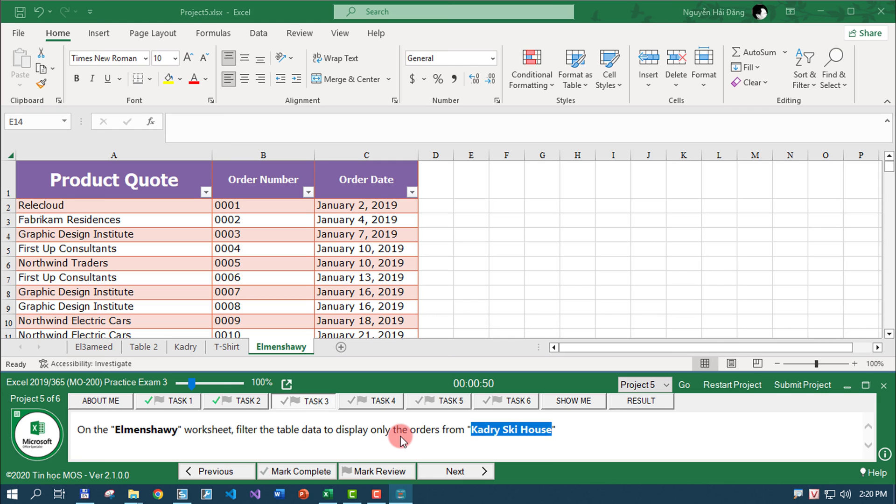
left_click(214, 197)
left_click(201, 196)
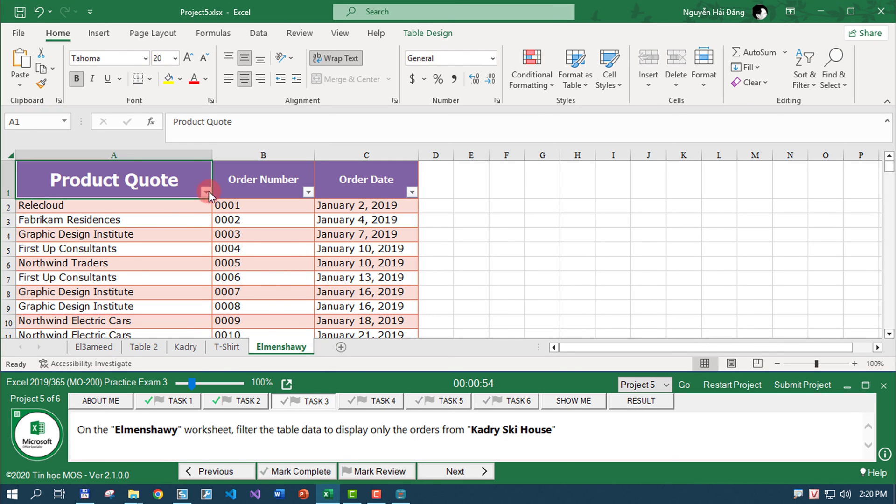
left_click(205, 192)
left_click(100, 320)
type("Kadry Ski House")
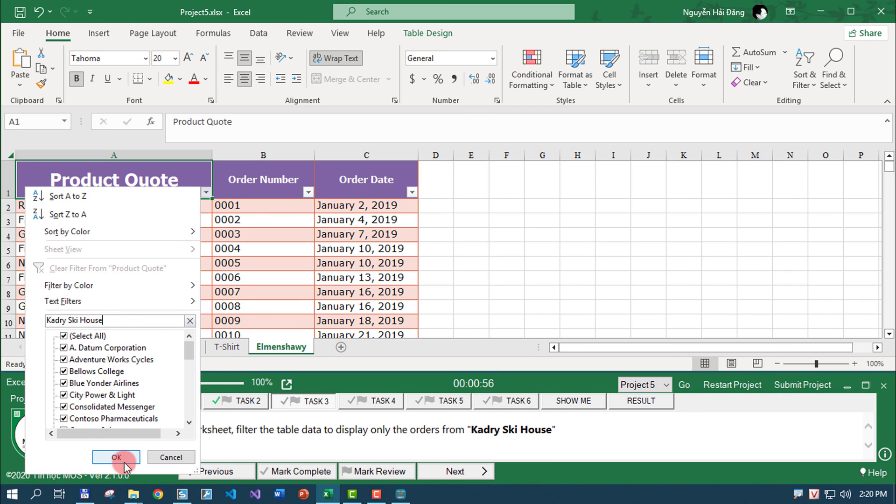
left_click(116, 457)
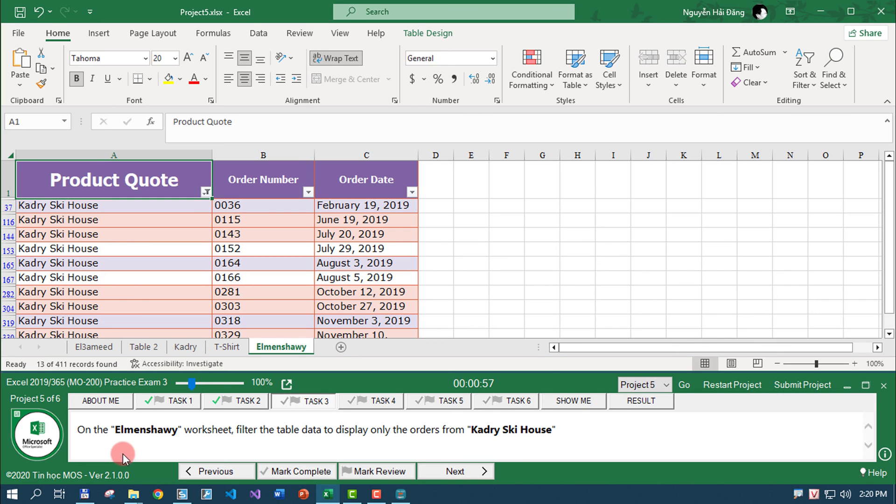
Mark the filter task complete and switch to the Kadry sheet.
left_click(312, 471)
left_click(452, 472)
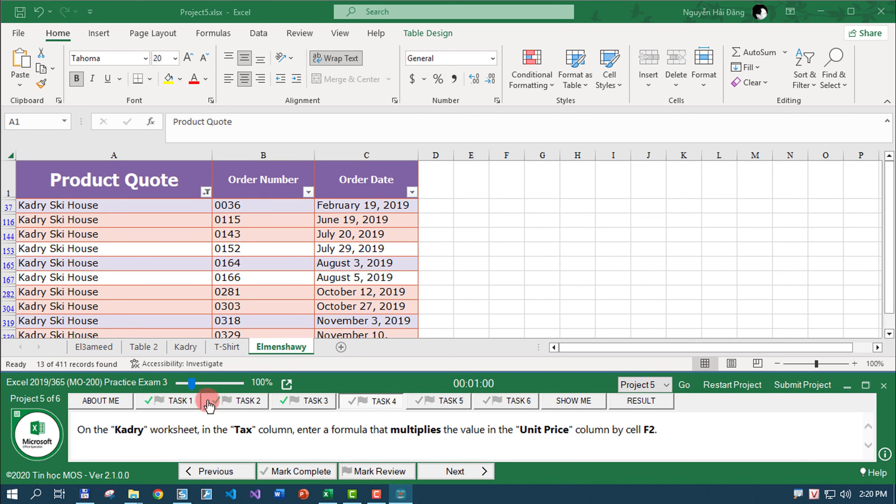
left_click(185, 346)
Enter =B4*$F$2 in E4, fill it down the Tax column, and mark it complete.
left_click(418, 236)
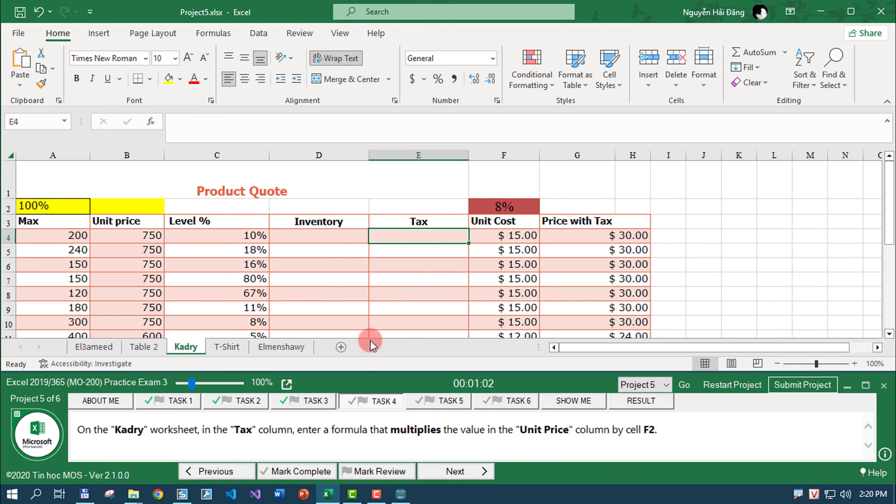
type("=")
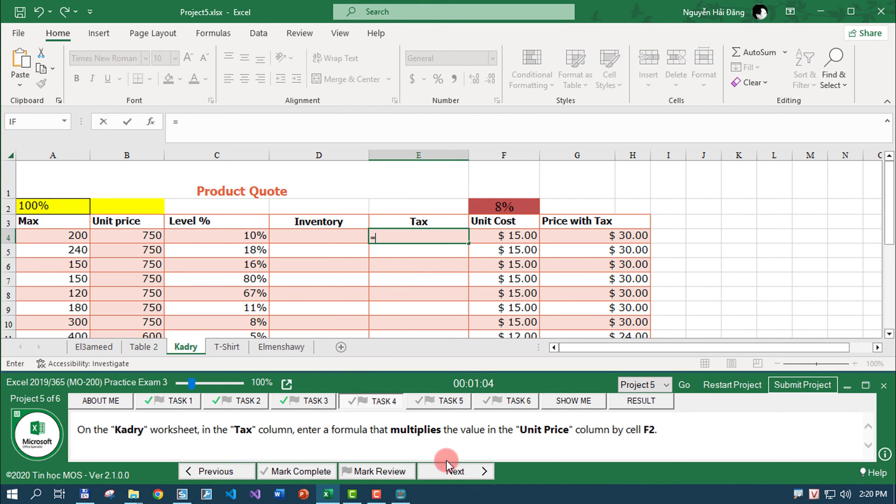
left_click(135, 235)
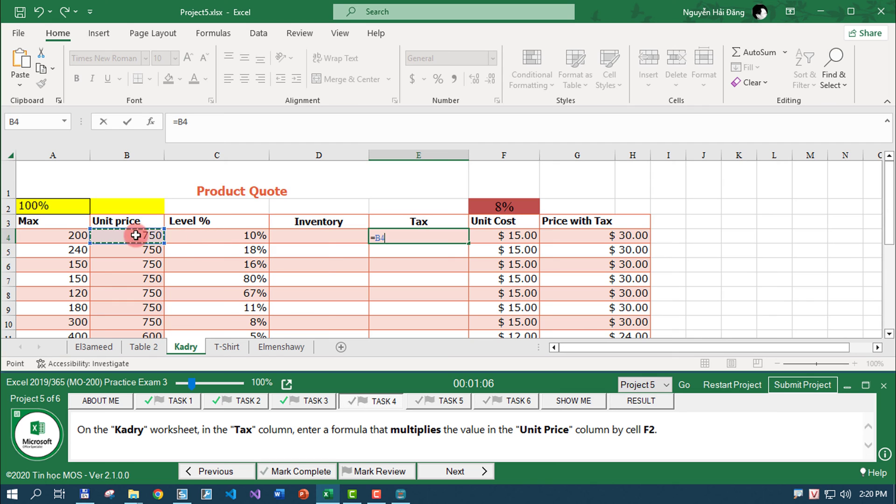
type("*")
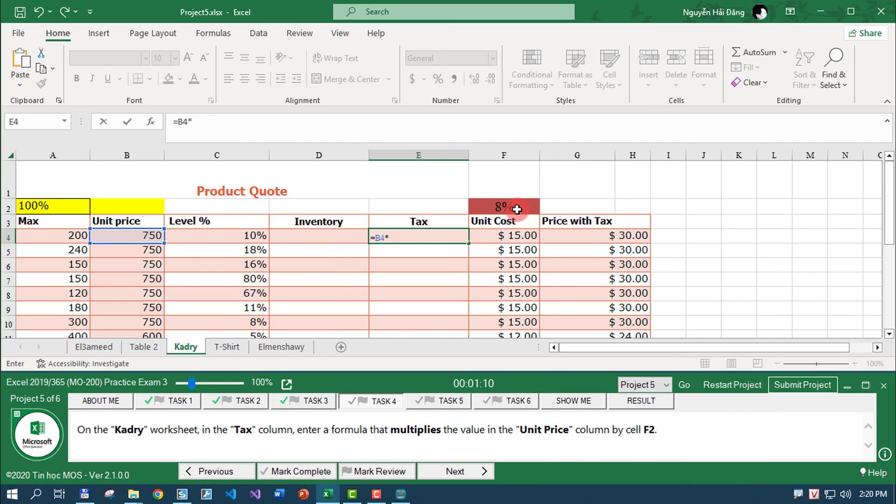
left_click(202, 124)
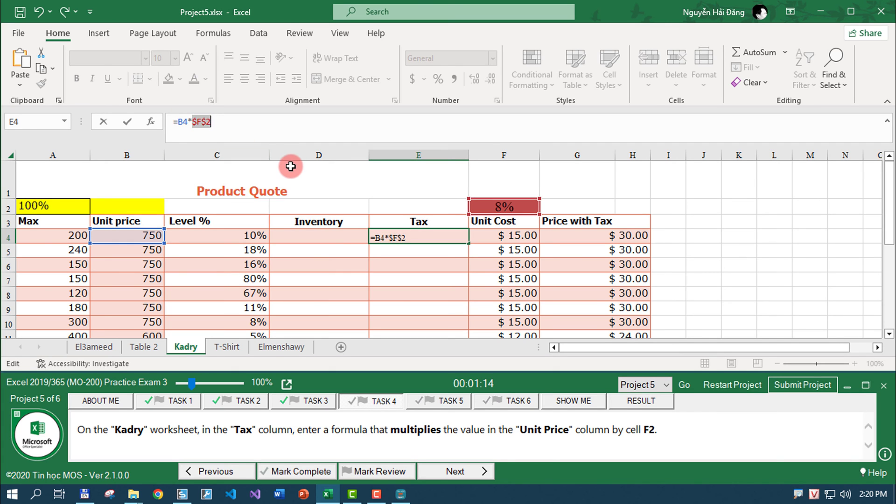
key("ctrl+Return")
double_click(468, 242)
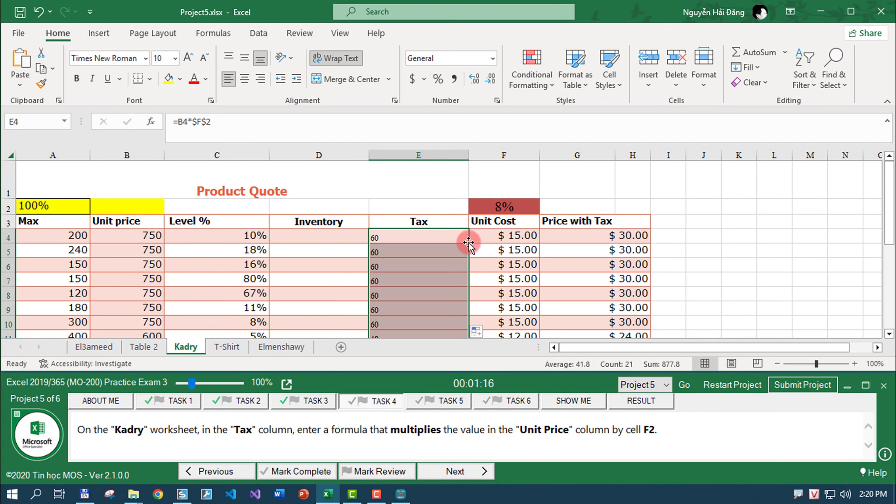
left_click(301, 470)
left_click(451, 474)
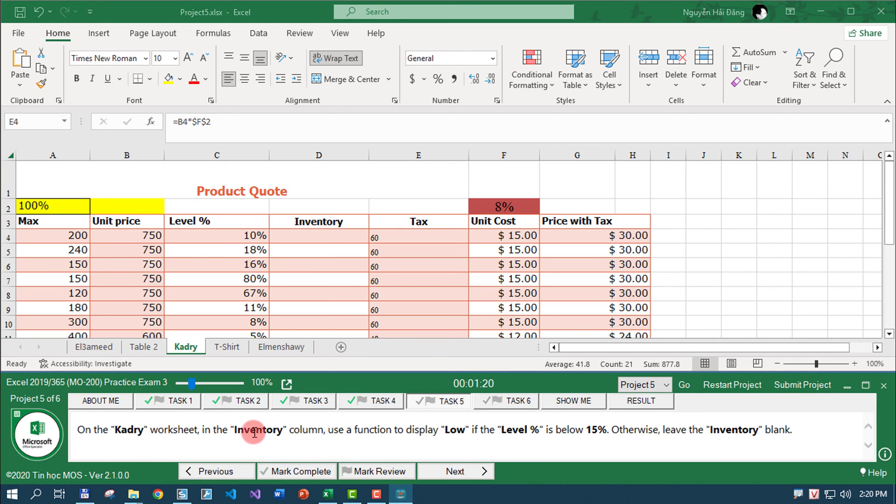
Insert an IF function in D4 with the condition C4<15%.
left_click(340, 236)
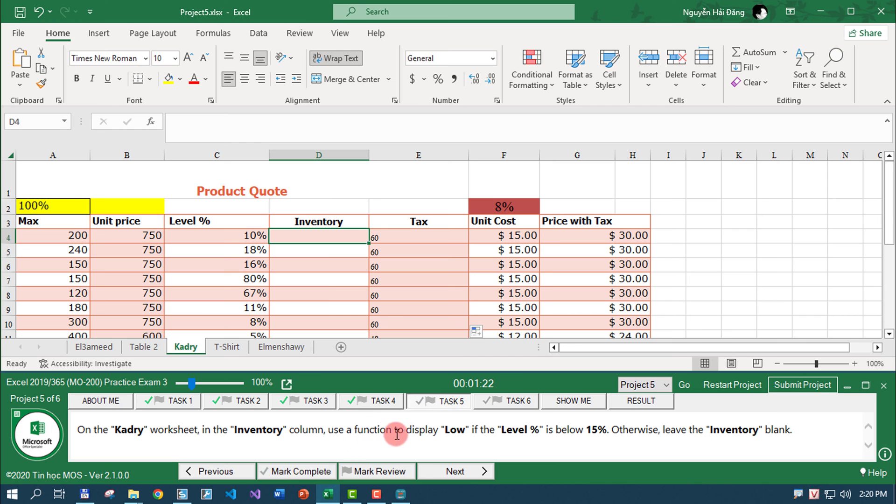
left_click(226, 33)
left_click(196, 79)
left_click(175, 84)
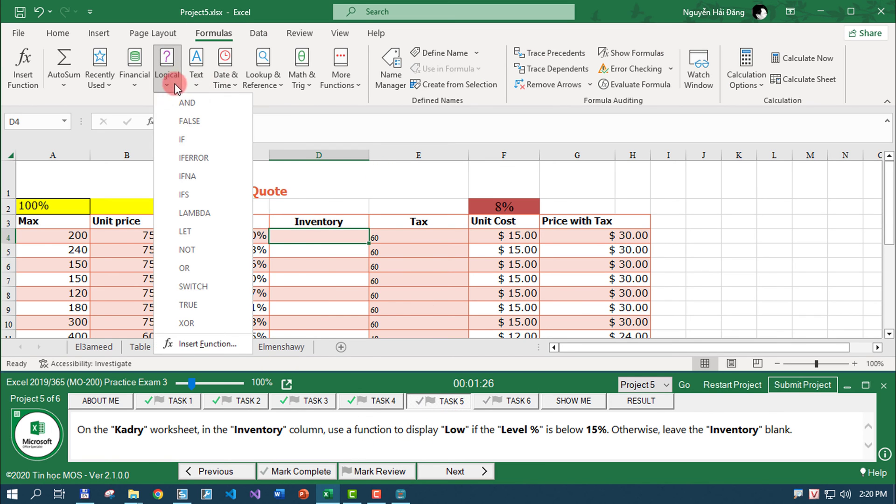
left_click(183, 139)
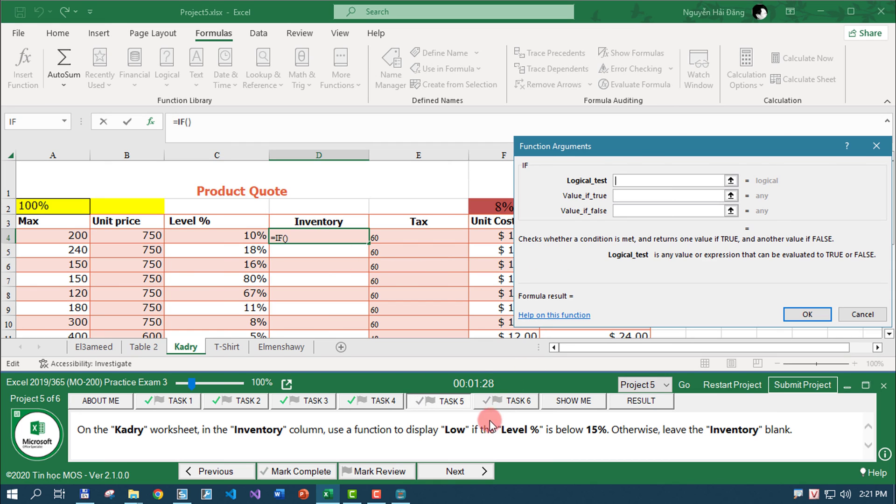
left_click(591, 249)
left_click(243, 237)
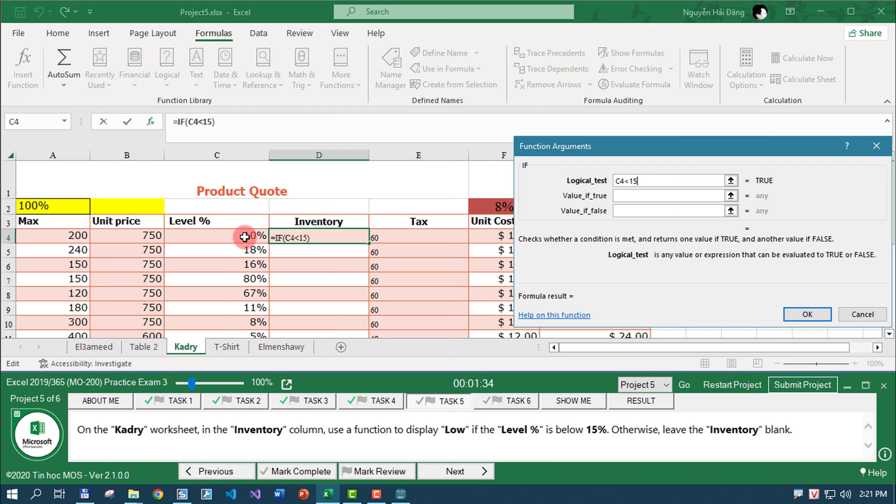
type("%")
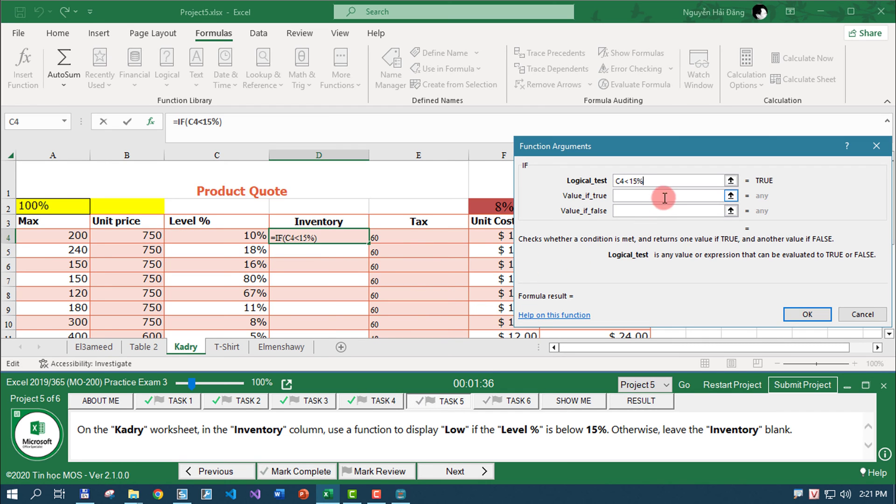
Have the IF return "Low" when true and an empty string when false.
left_click(665, 196)
type("LOw")
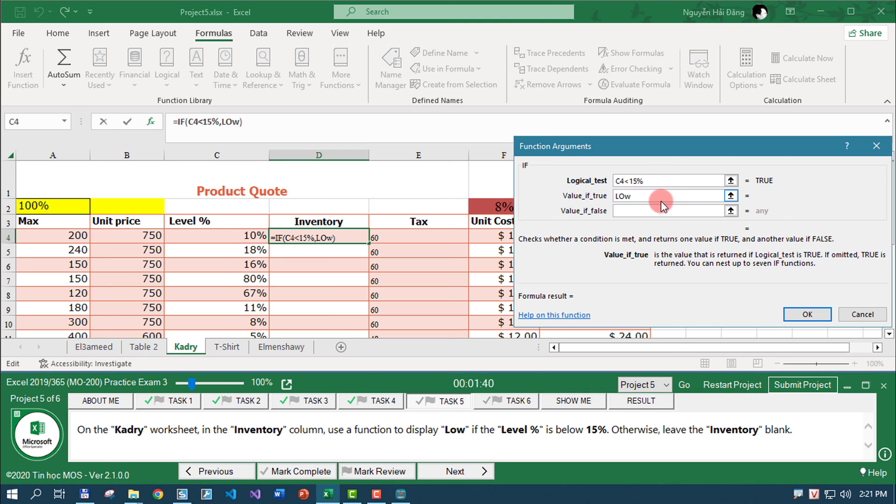
key("Caps_Lock")
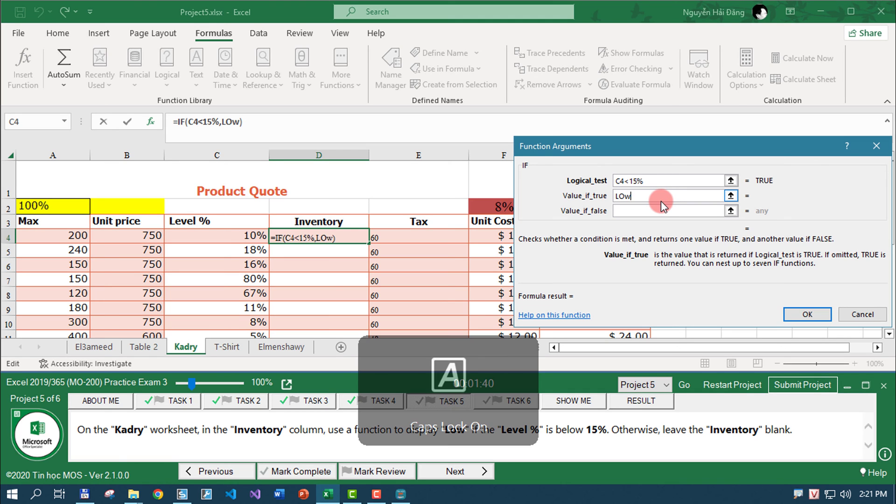
key("BackSpace")
key("BackSpace")
type("OW")
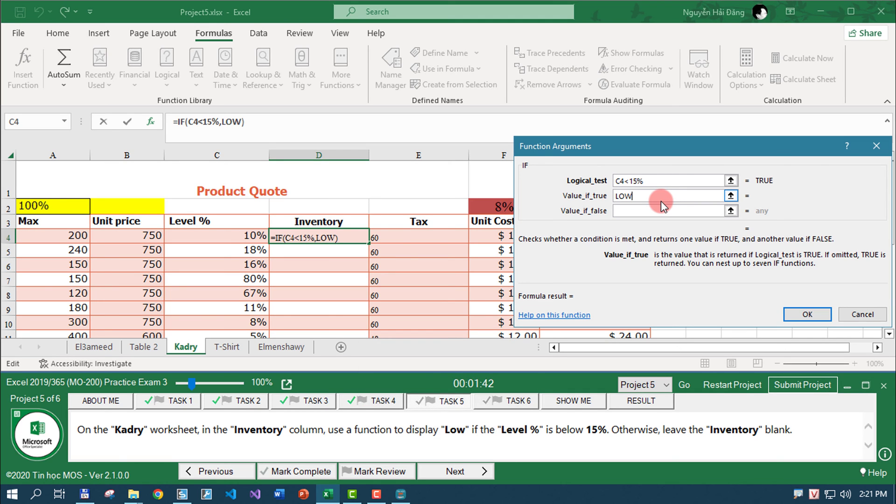
key("Caps_Lock")
key("BackSpace")
key("BackSpace")
type("o")
type("w")
left_click(657, 212)
type("\"\"")
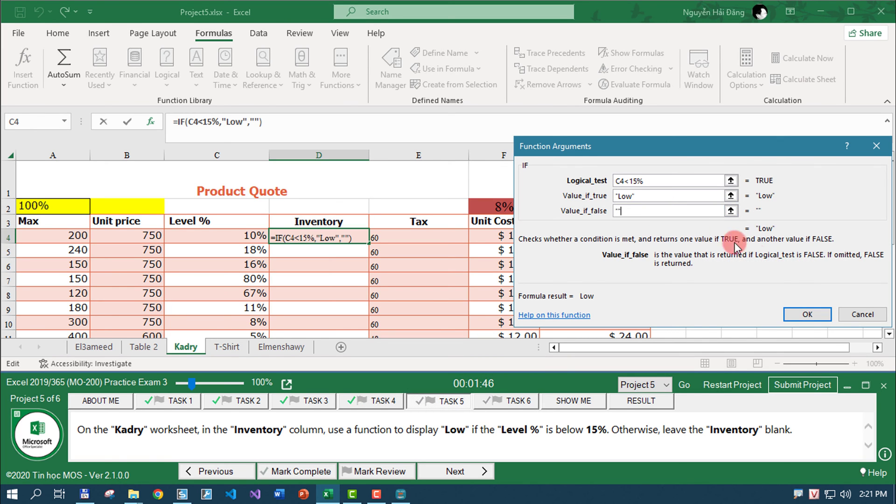
left_click(807, 315)
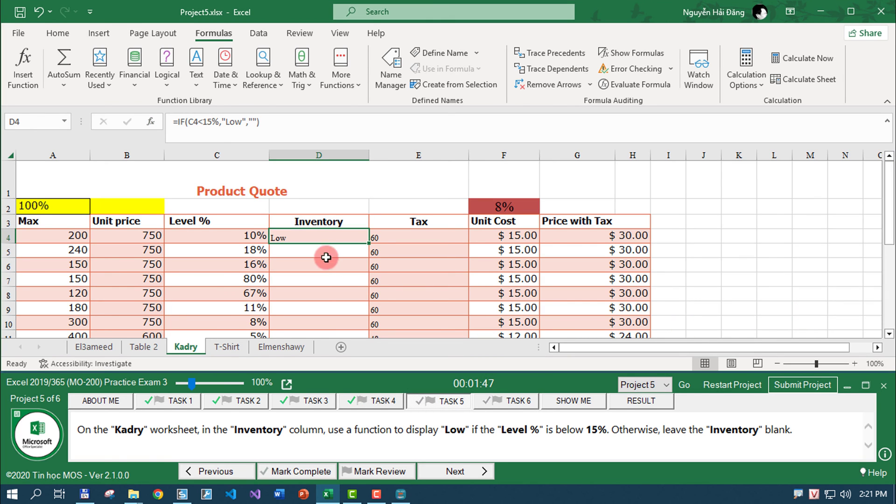
Copy the D4 IF formula down the Inventory column and mark the task done.
left_click(371, 244)
left_click(364, 241)
double_click(370, 242)
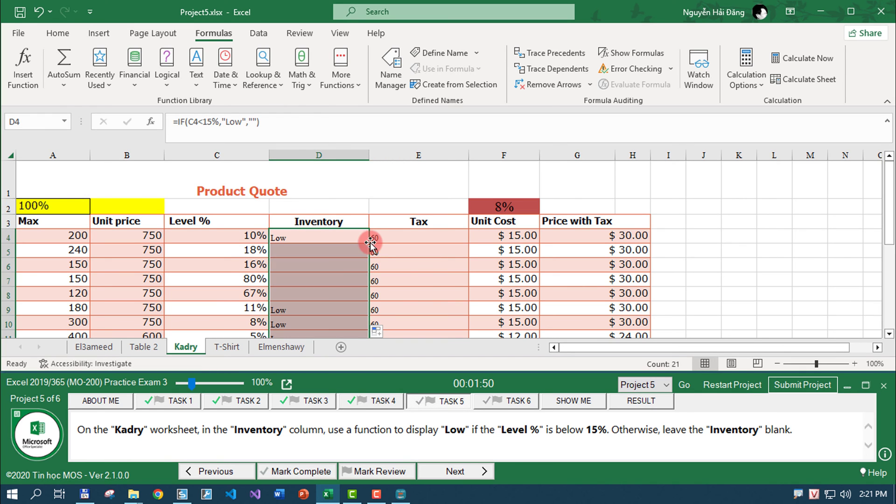
left_click(317, 471)
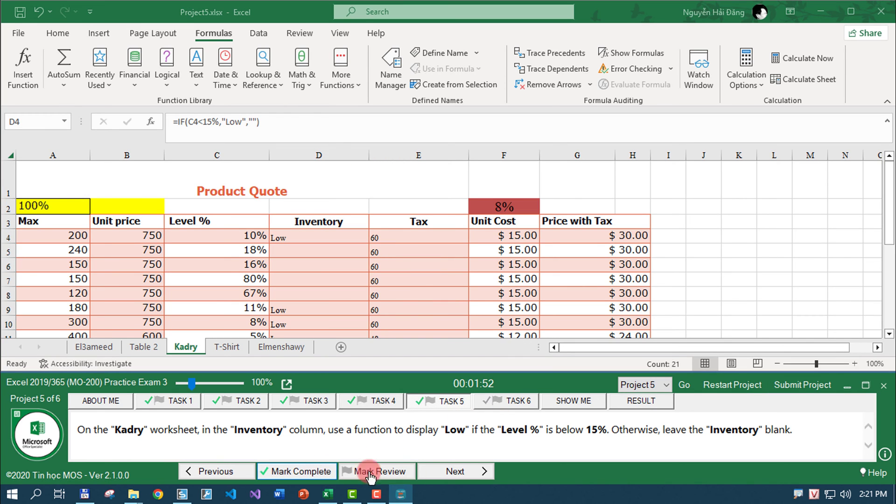
left_click(459, 470)
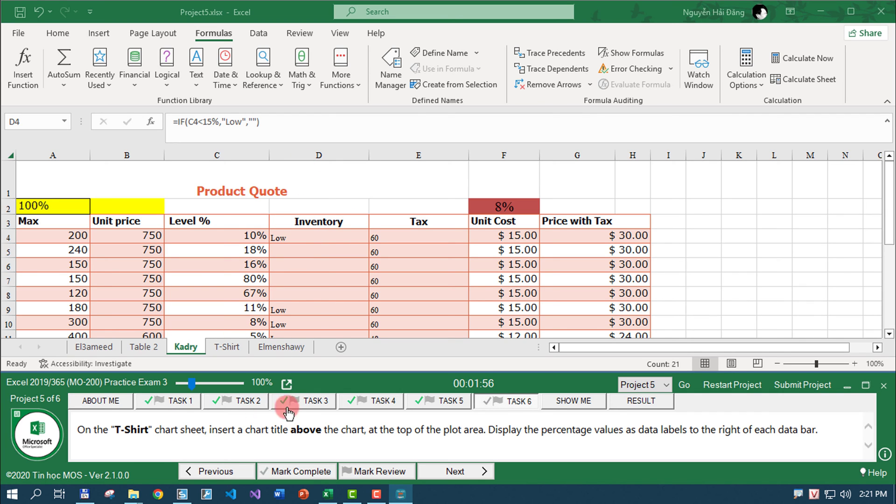
Switch to the T-Shirt chart sheet and review the chart-title task.
scroll(356, 313, "down", 4)
scroll(357, 312, "down", 6)
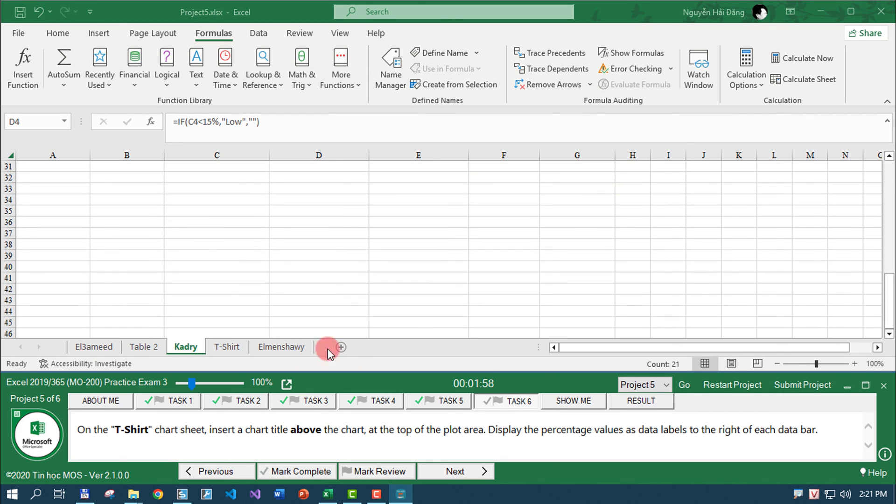
left_click(225, 347)
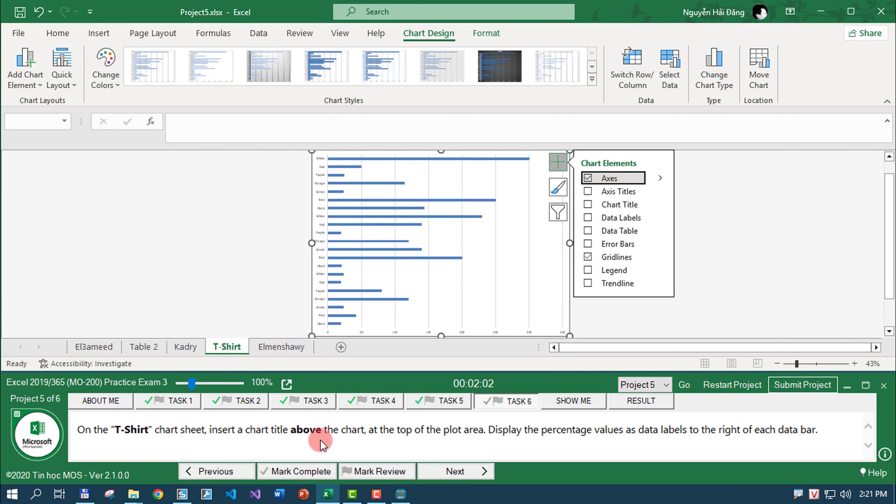
mouse_move(251, 423)
left_mouse_down()
mouse_move(206, 438)
mouse_move(289, 445)
left_mouse_up()
mouse_move(239, 412)
left_mouse_down()
mouse_move(342, 434)
mouse_move(289, 422)
mouse_move(362, 416)
left_mouse_up()
mouse_move(389, 445)
left_mouse_down()
mouse_move(490, 432)
mouse_move(680, 439)
left_mouse_up()
left_click_drag(599, 447, 658, 442)
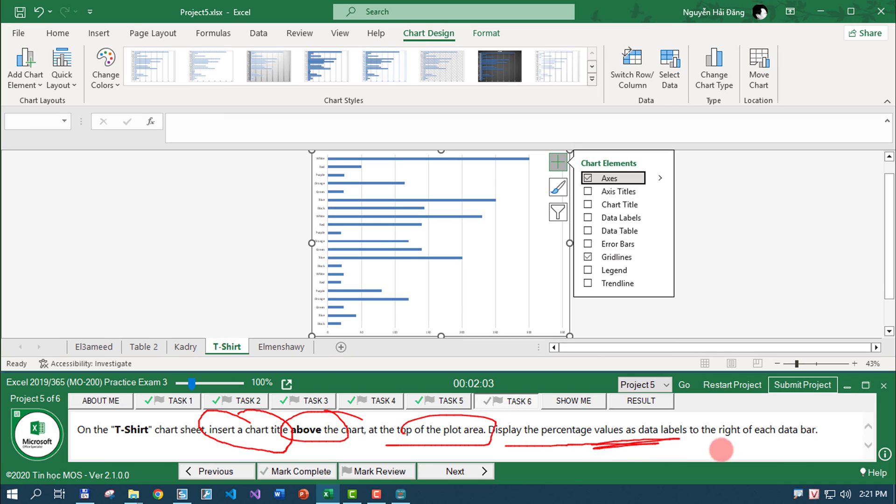
key("Escape")
scroll(491, 200, "up", 3, "ctrl")
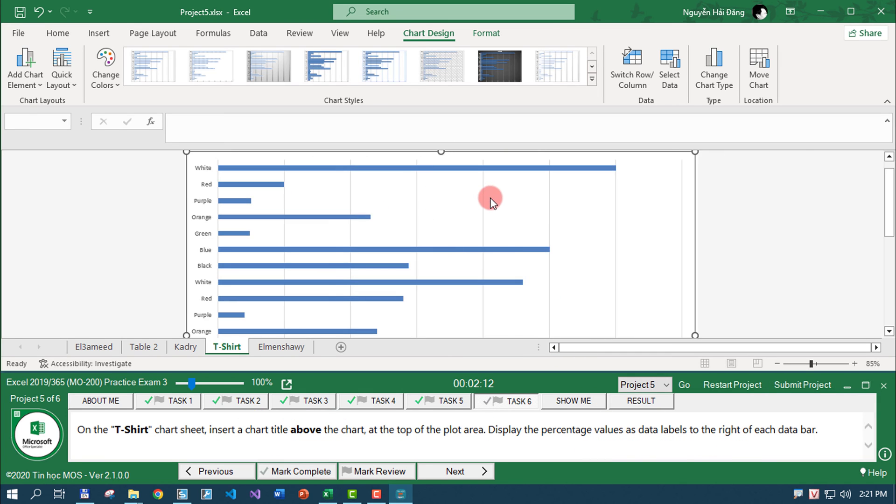
Add an 'In Stock' chart title above the T-Shirt bar chart.
left_click(42, 82)
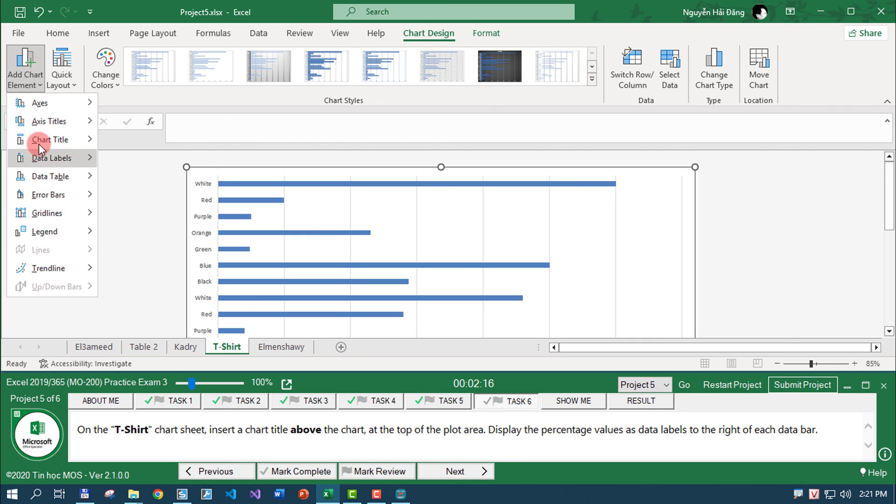
mouse_move(49, 139)
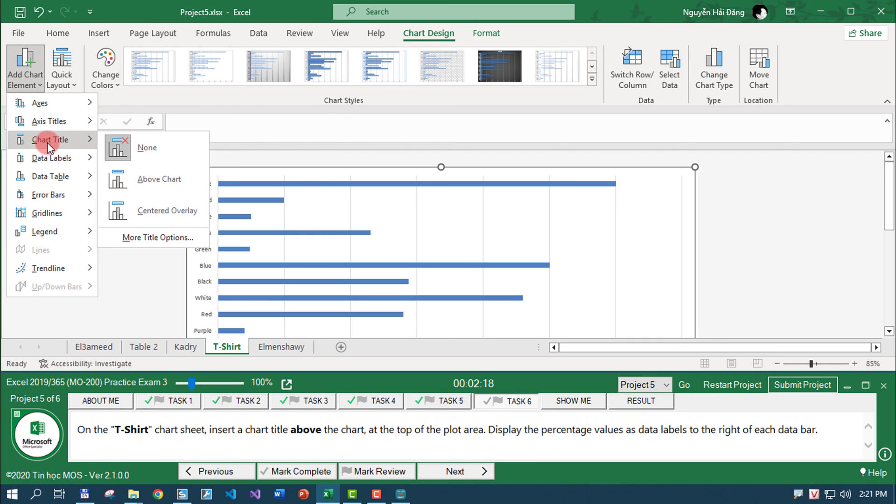
left_click(153, 183)
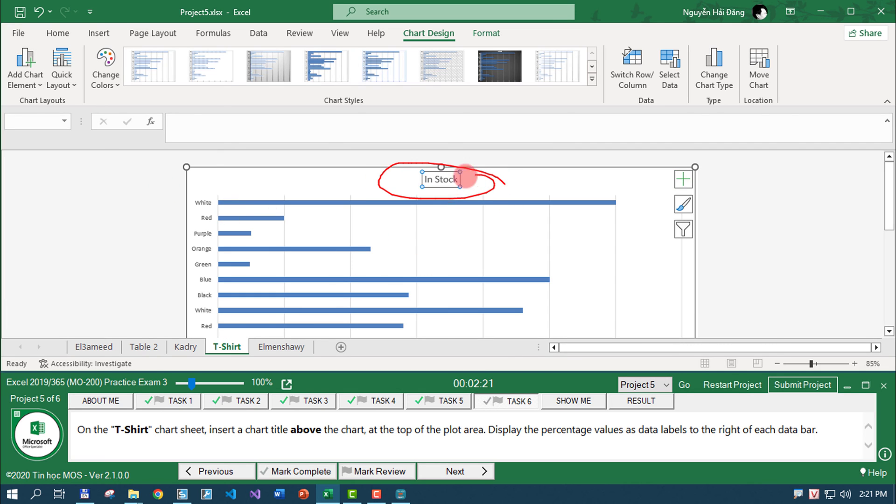
left_click_drag(397, 217, 396, 218)
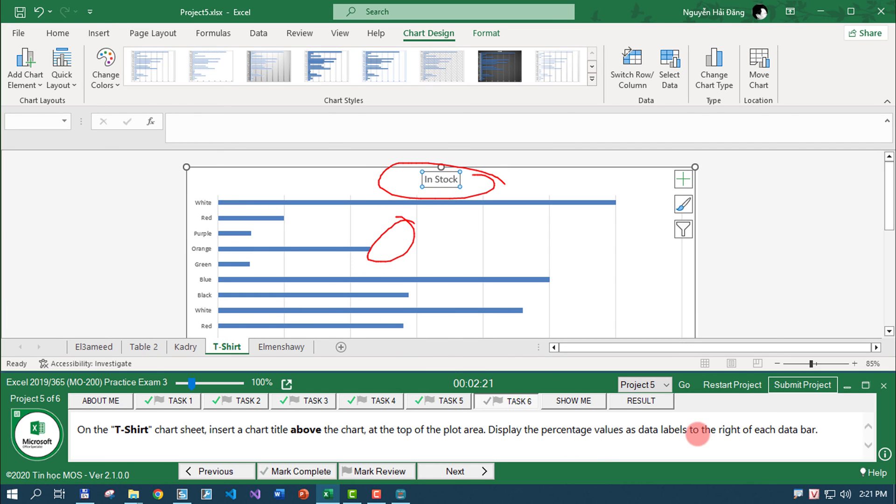
left_click_drag(602, 419, 607, 436)
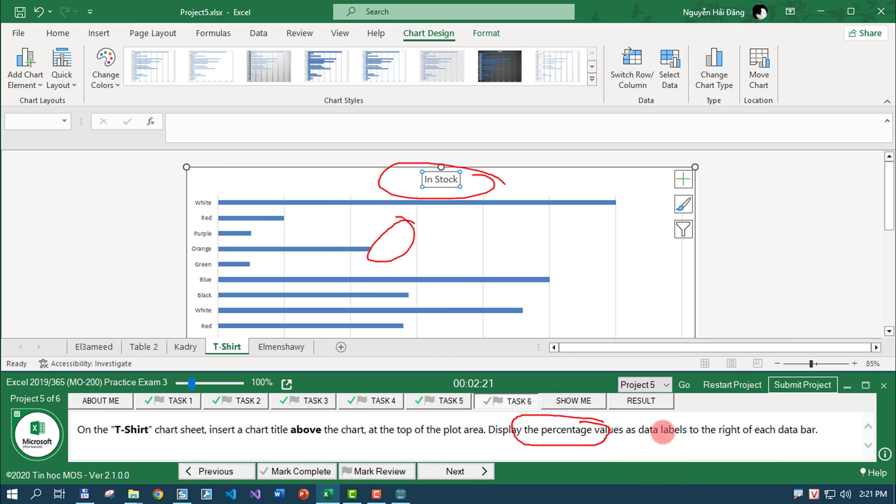
left_click_drag(667, 412, 695, 415)
Add Outside End data labels to the bars and format them as Percentage.
left_click(23, 84)
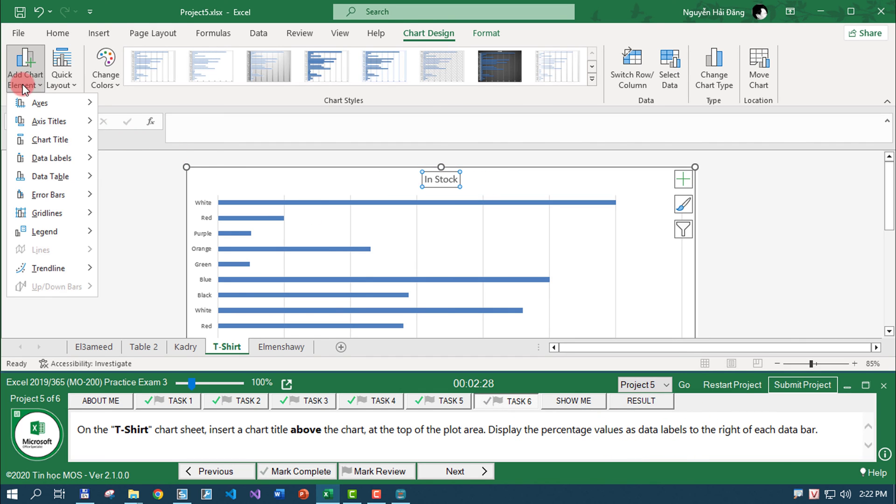
mouse_move(51, 158)
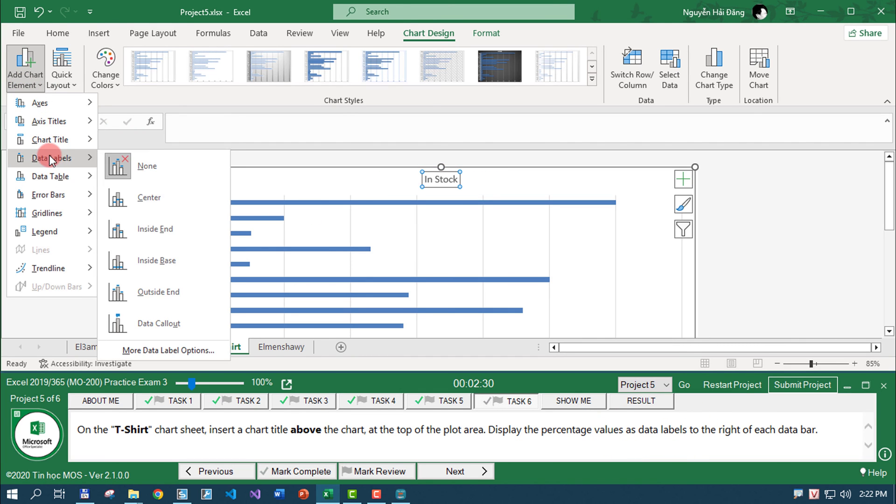
left_click(147, 287)
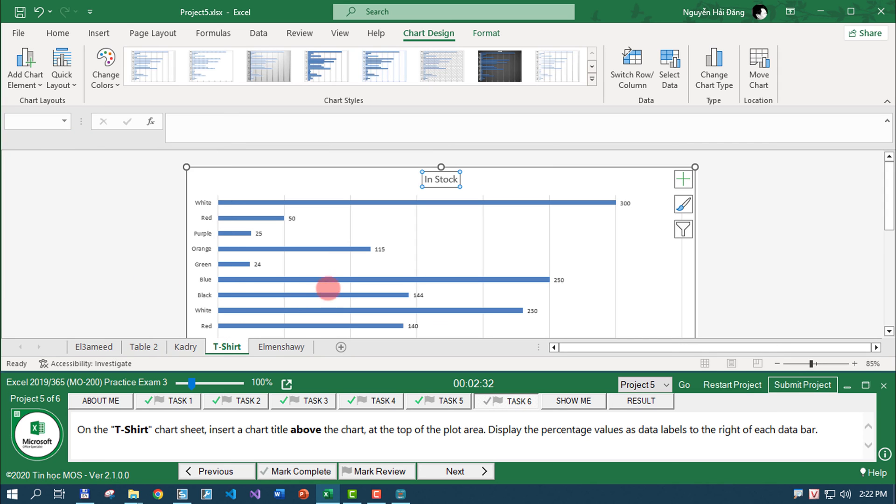
left_click(31, 89)
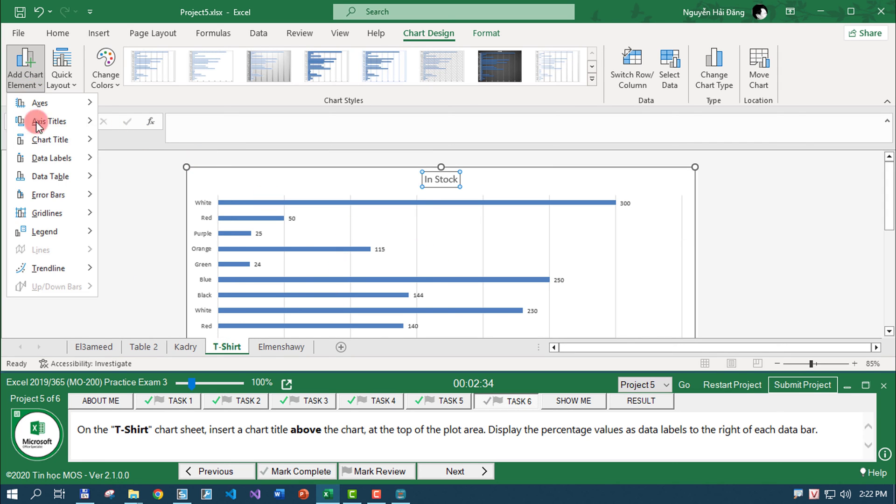
mouse_move(51, 158)
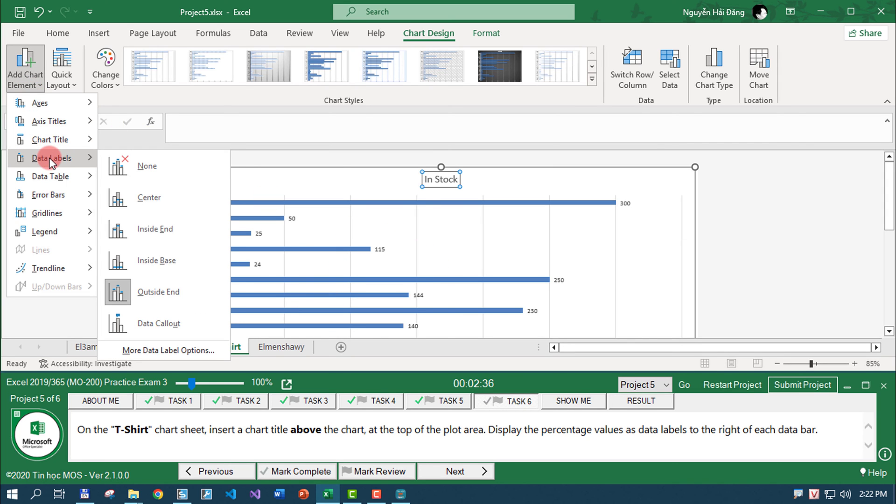
left_click(150, 350)
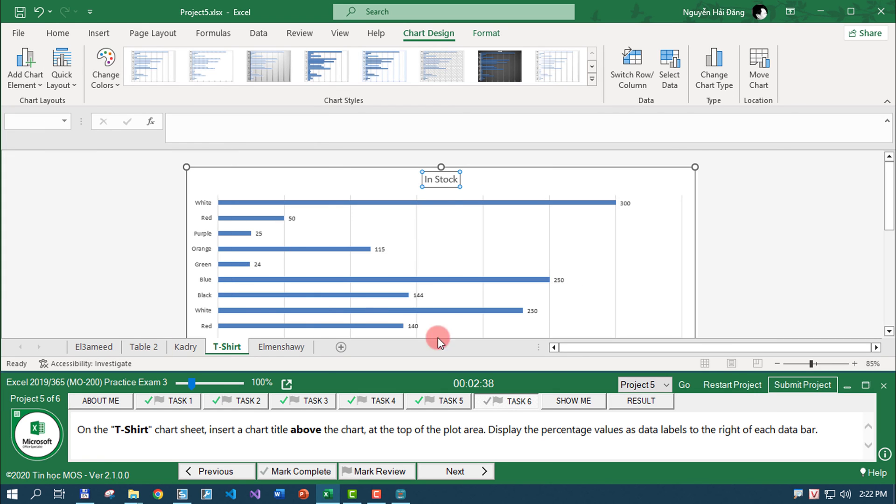
scroll(807, 266, "down", 3)
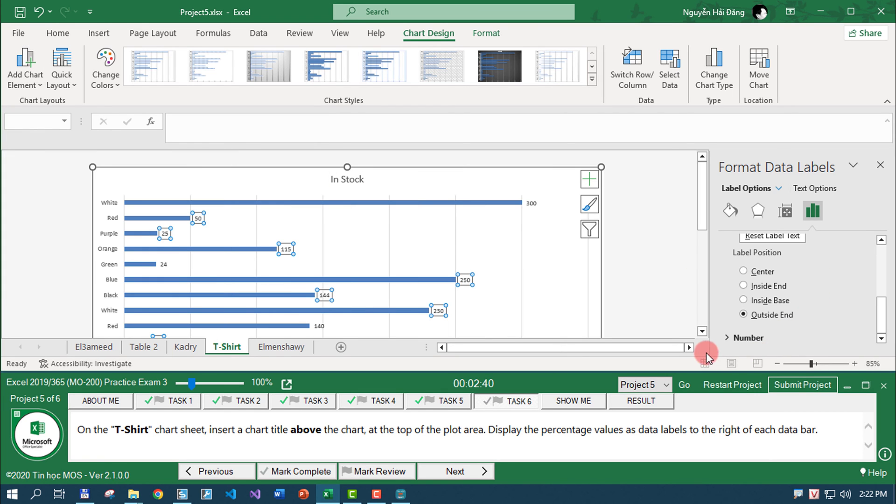
left_click(746, 338)
left_click(774, 276)
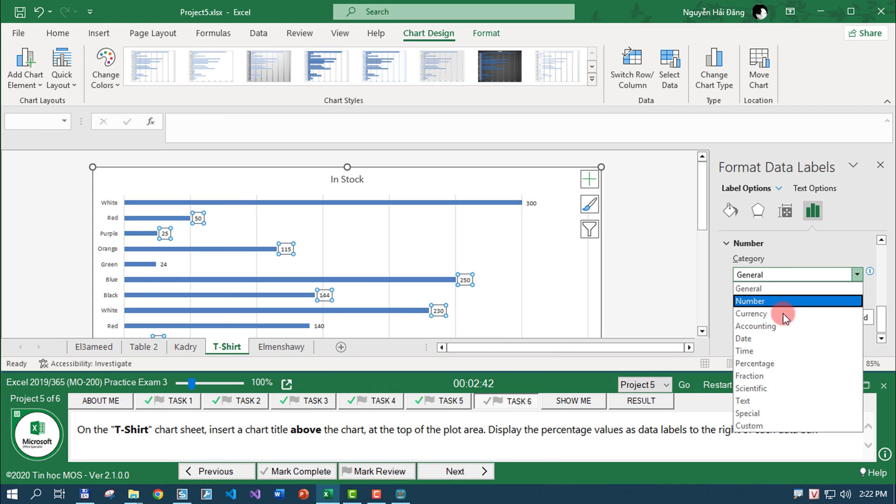
left_click(777, 363)
Close the formatting pane and submit Project 5 to advance to Project 6.
left_click_drag(786, 262, 742, 252)
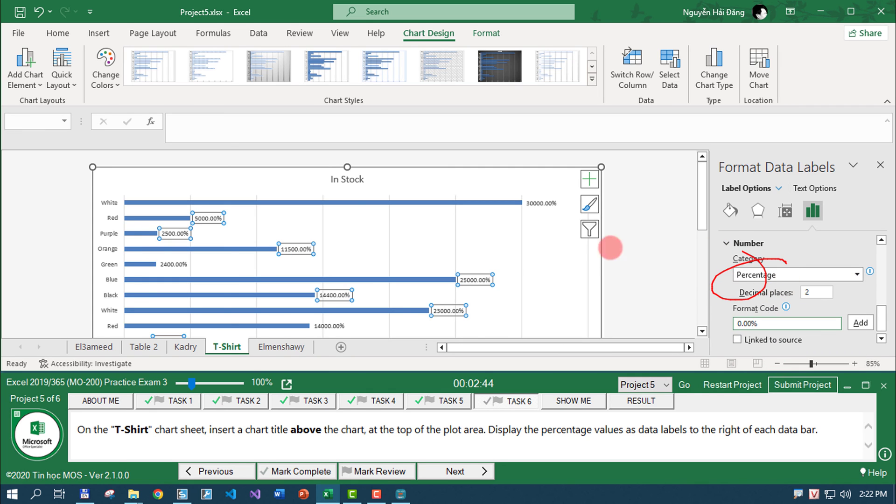
mouse_move(486, 265)
left_mouse_down()
mouse_move(436, 268)
mouse_move(490, 275)
left_mouse_up()
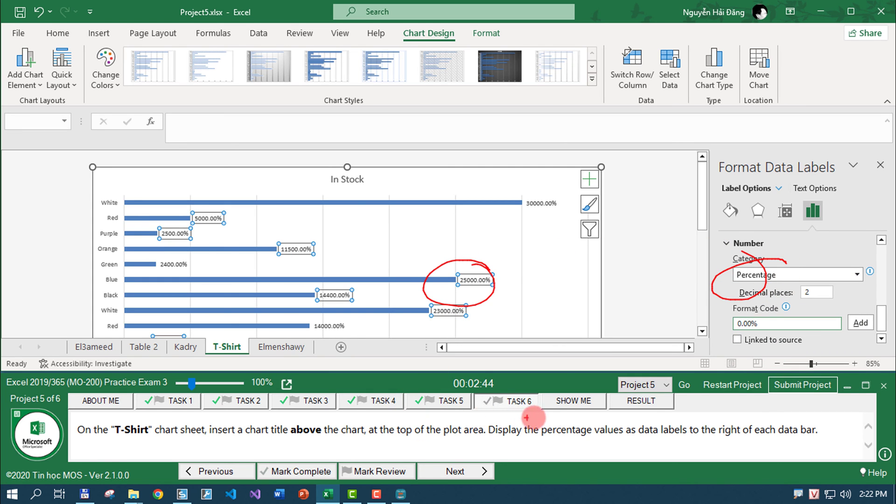
left_click_drag(574, 418, 526, 413)
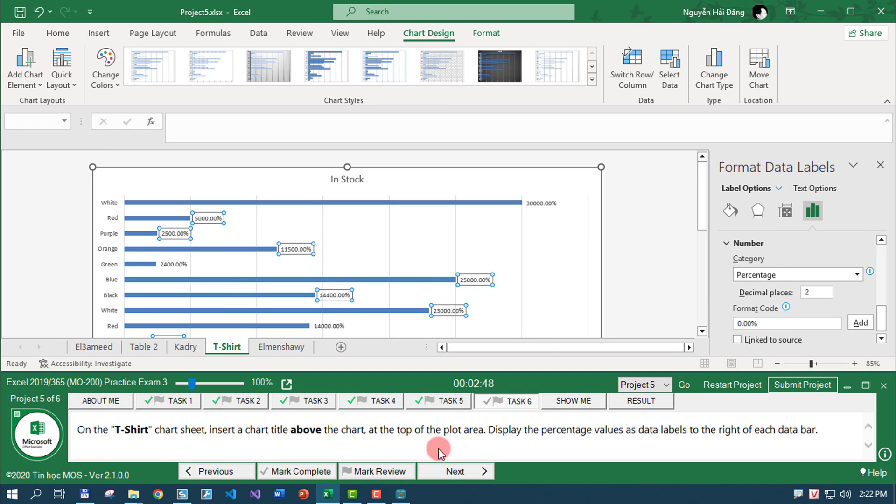
key("Escape")
left_click(815, 389)
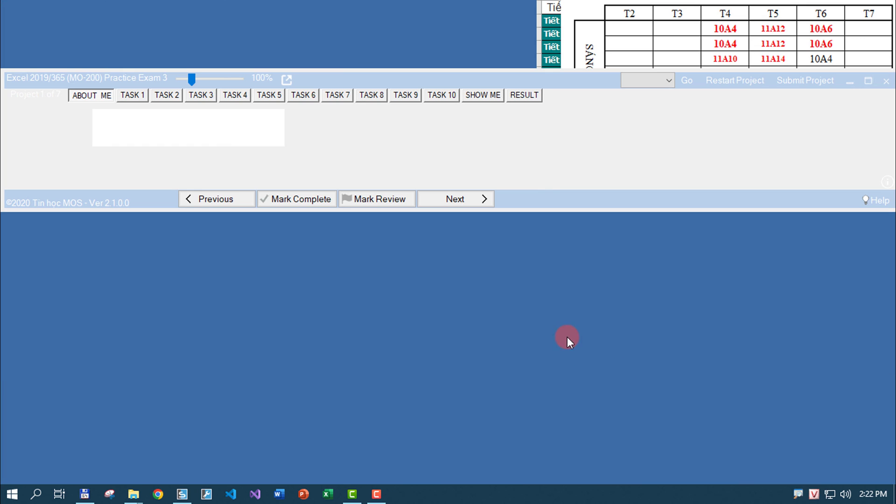
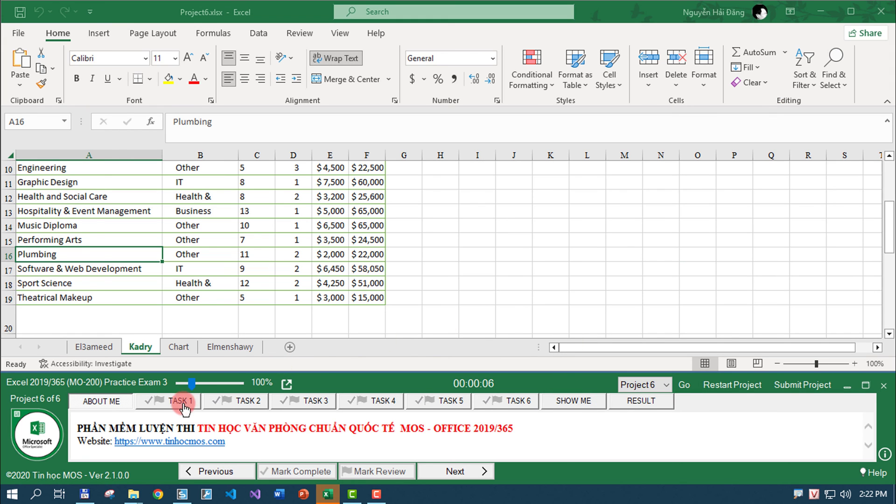
Wrap text in header cells A4:F4 on the Elmenshawy sheet and mark task 1 complete.
left_click(182, 402)
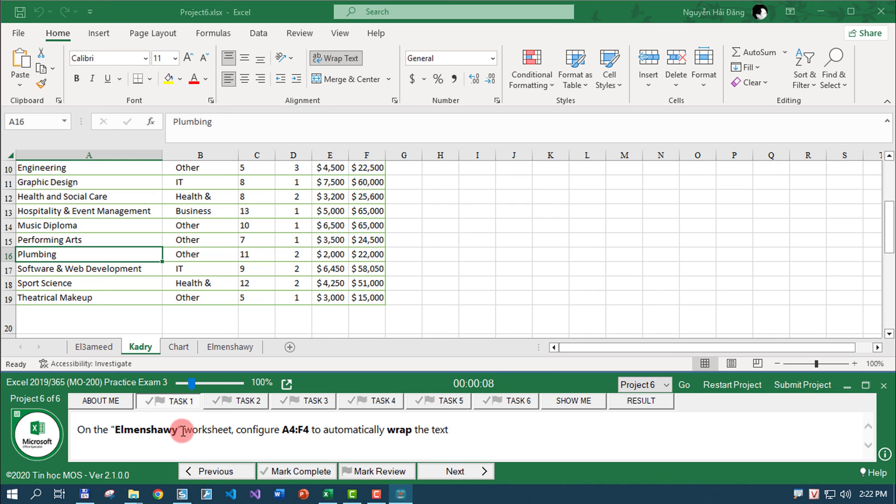
left_click(236, 347)
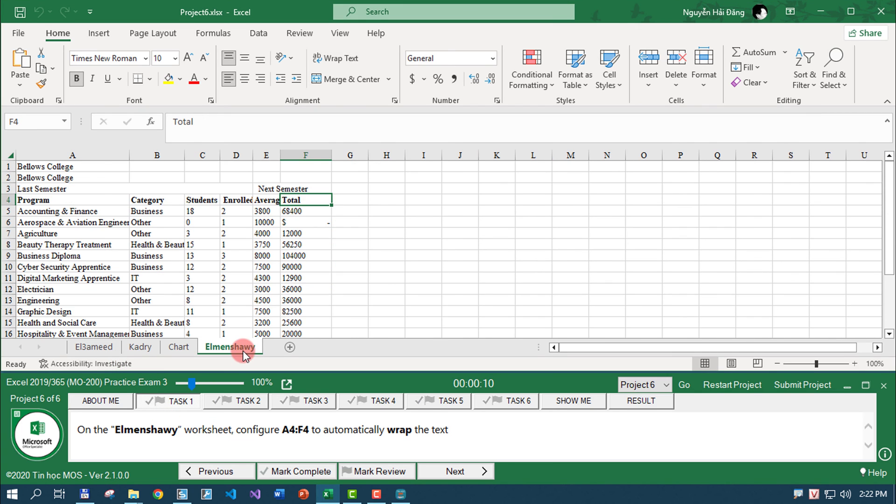
left_click_drag(283, 434, 307, 435)
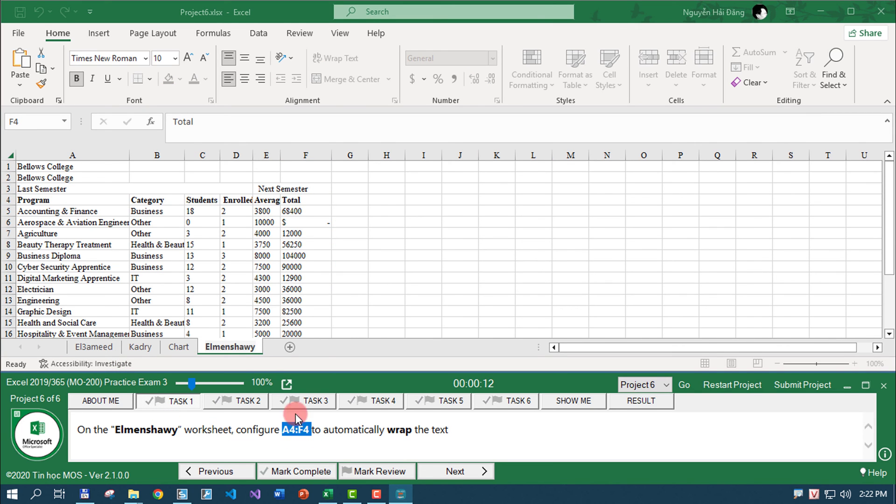
left_click(33, 123)
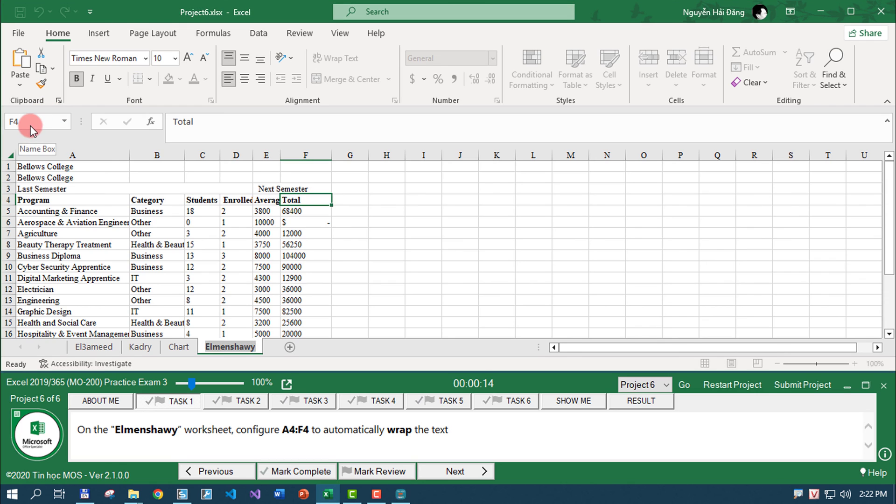
left_click(32, 122)
type("A4:F4")
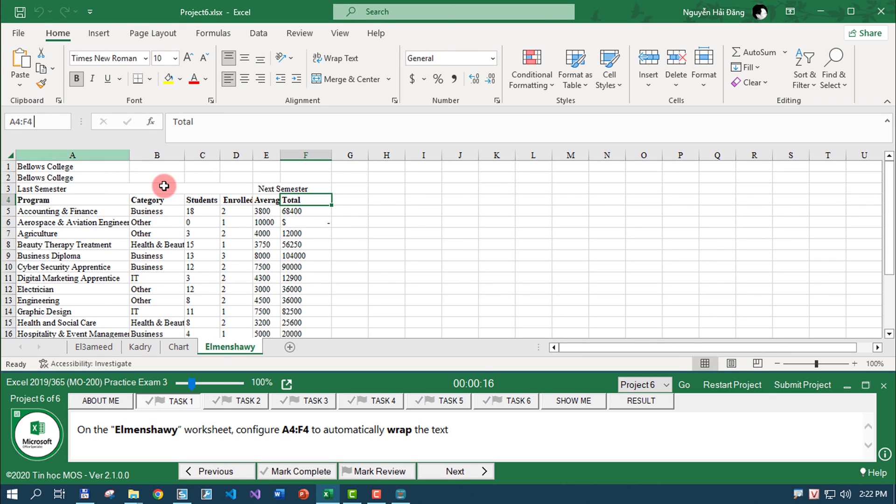
key("Return")
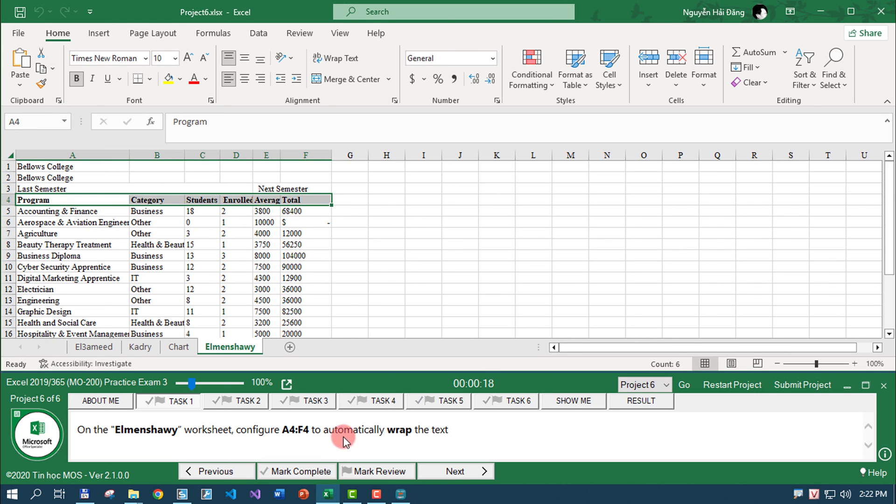
left_click(342, 58)
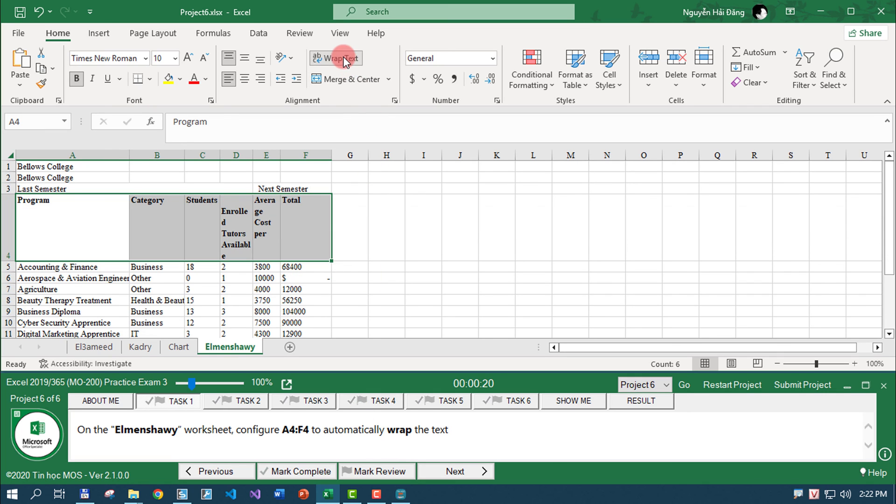
left_click(308, 472)
left_click(456, 472)
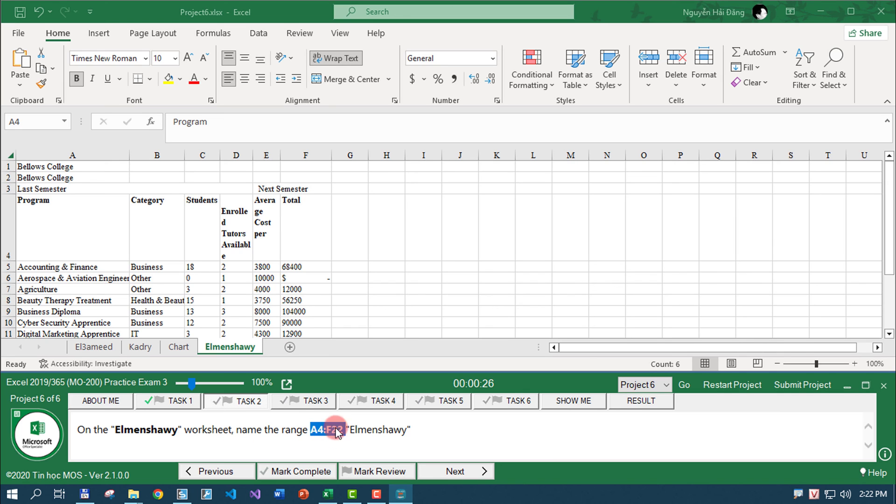
Select range A4:F22 through the Name Box and start defining a name for it.
left_click(51, 122)
type("A4:F22")
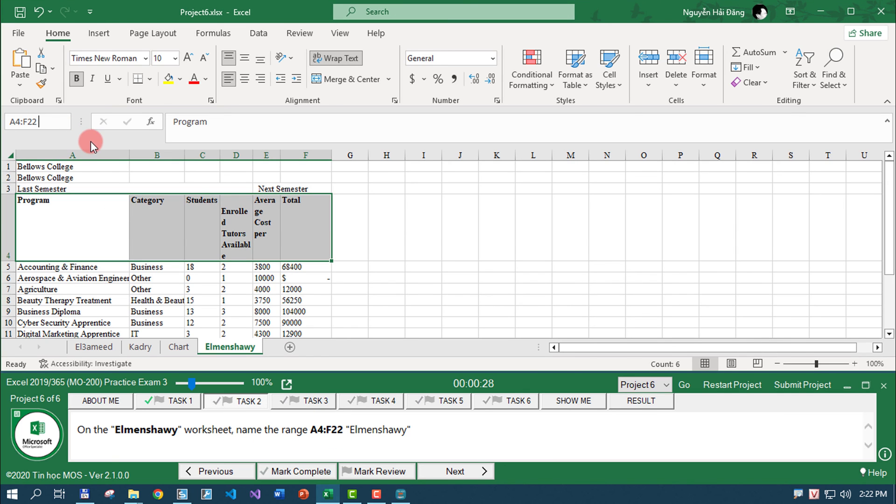
key("Return")
right_click(248, 256)
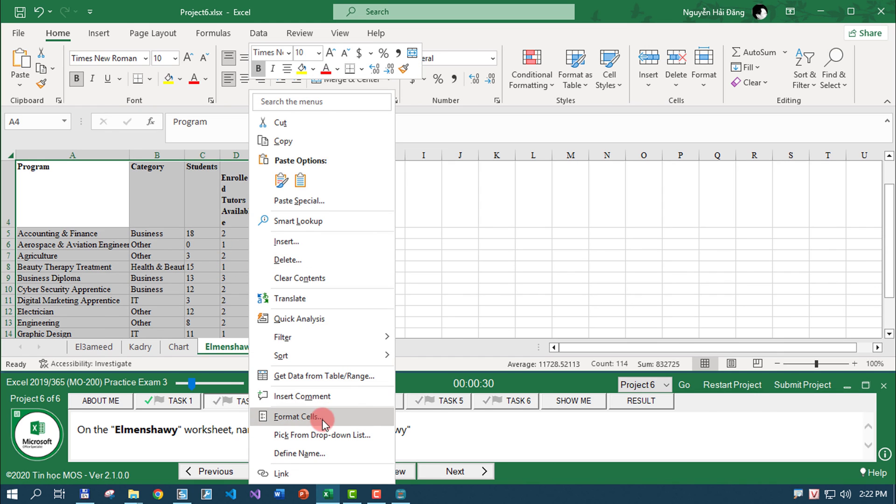
left_click(321, 453)
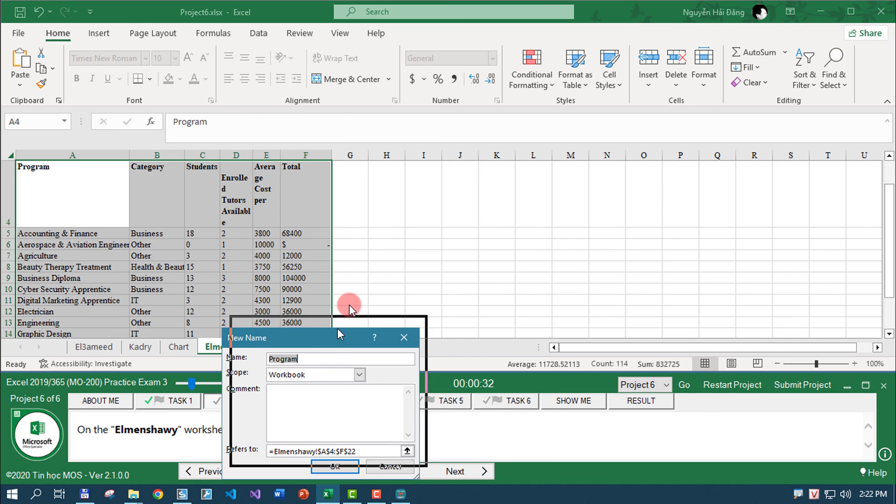
Name the range 'Elmenshawy' with scope set to the Elmenshawy worksheet and confirm.
double_click(372, 425)
key("ctrl+c")
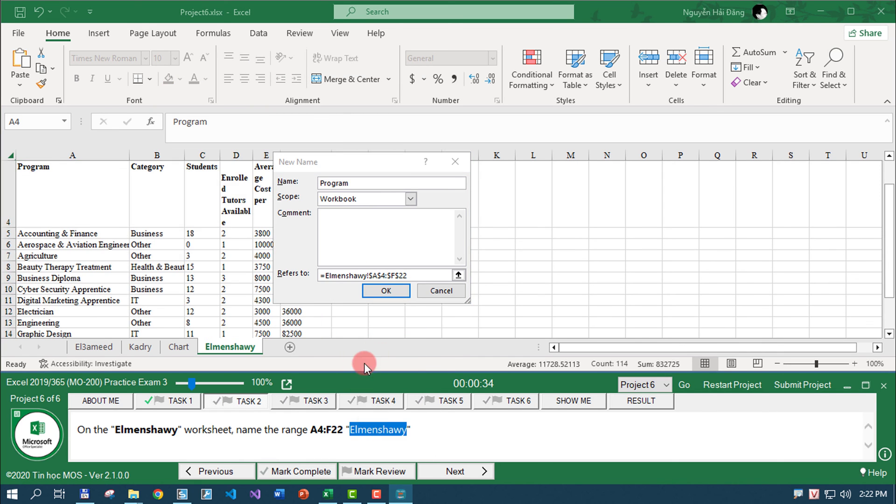
left_click(364, 182)
key("ctrl+v")
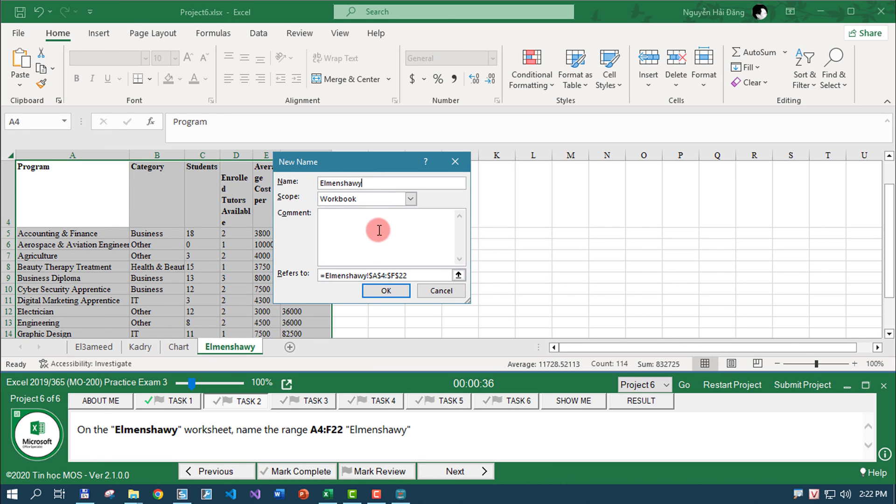
left_click_drag(371, 202, 385, 210)
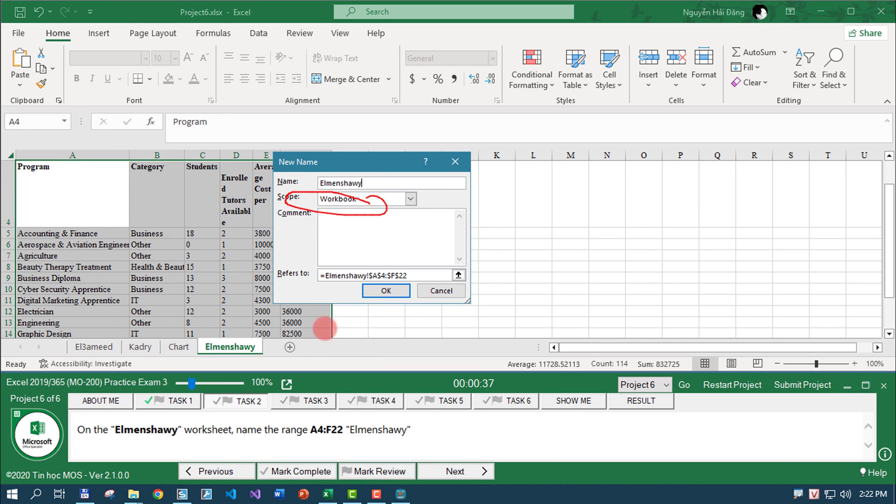
left_click_drag(241, 421, 144, 412)
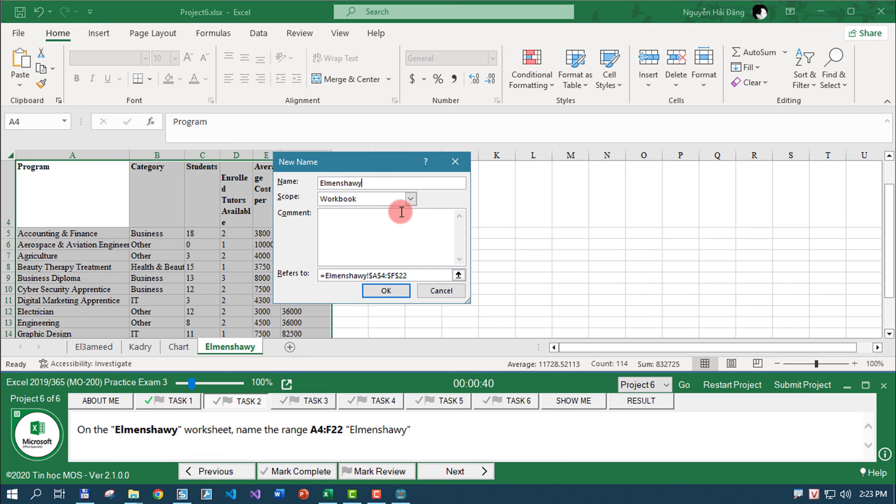
left_click(411, 198)
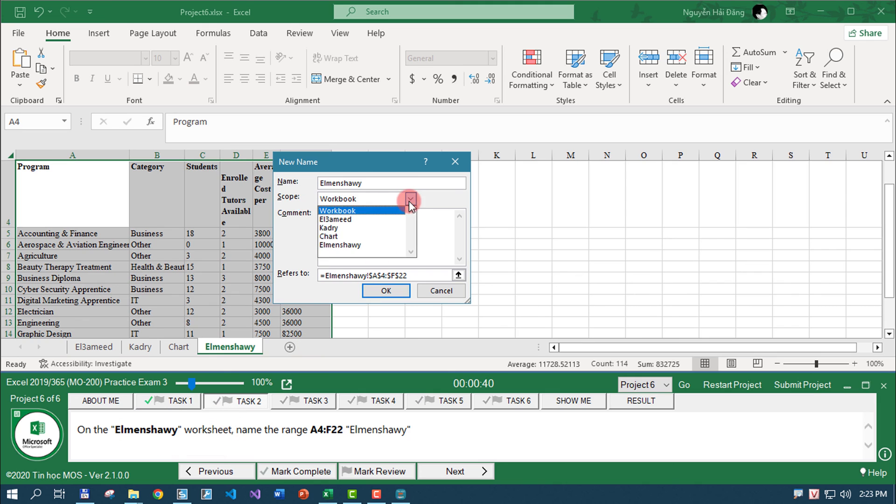
left_click(366, 245)
mouse_move(380, 193)
left_mouse_down()
mouse_move(336, 191)
mouse_move(376, 202)
left_mouse_up()
left_click_drag(220, 409, 191, 414)
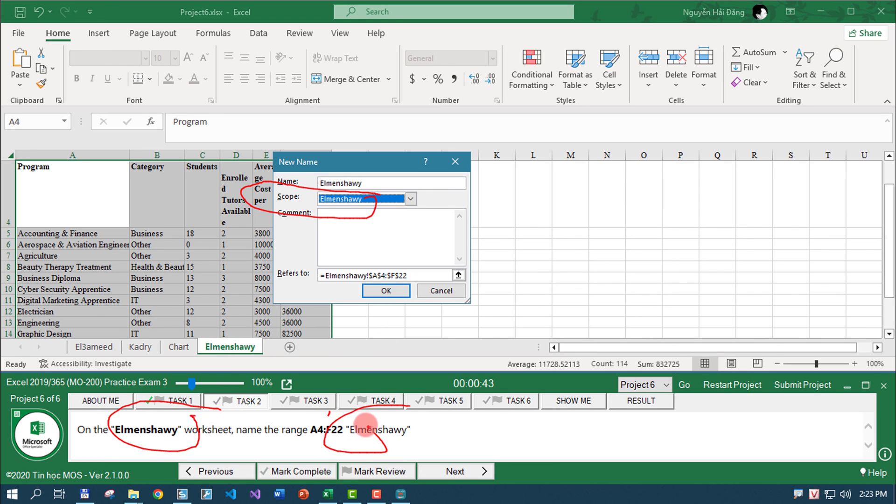
mouse_move(460, 347)
left_mouse_down()
mouse_move(420, 145)
mouse_move(299, 215)
left_mouse_up()
key("Escape")
key("Return")
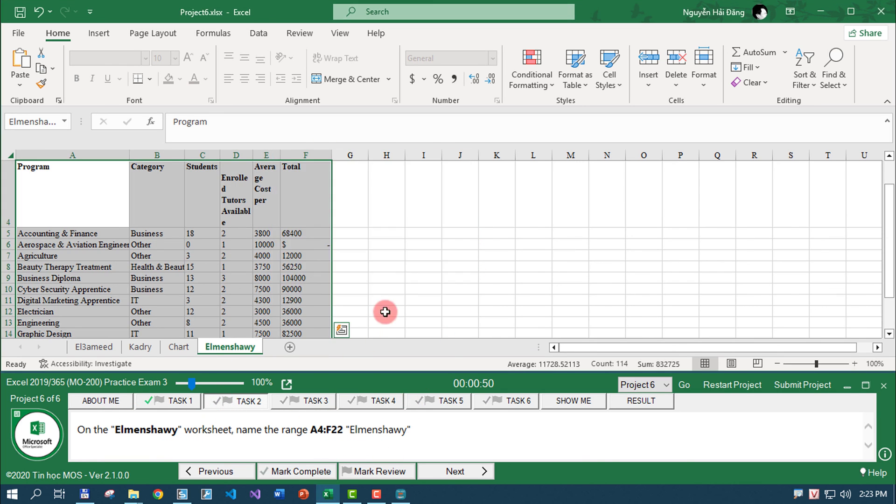
Complete task 2, then select range A1:F19 on the Kadry sheet.
left_click(299, 470)
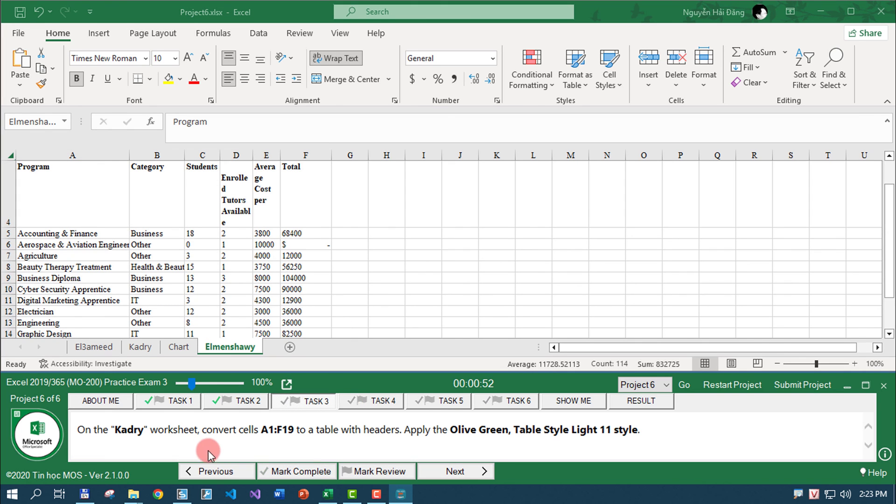
left_click(148, 348)
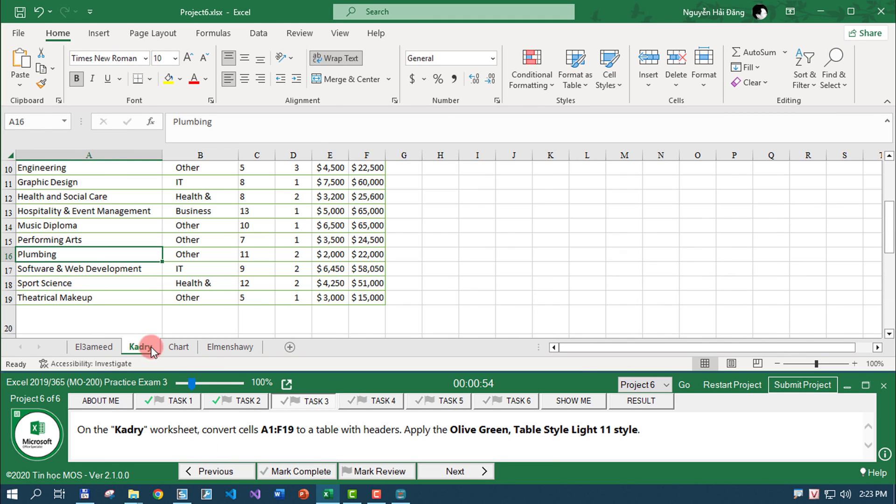
left_click(286, 434)
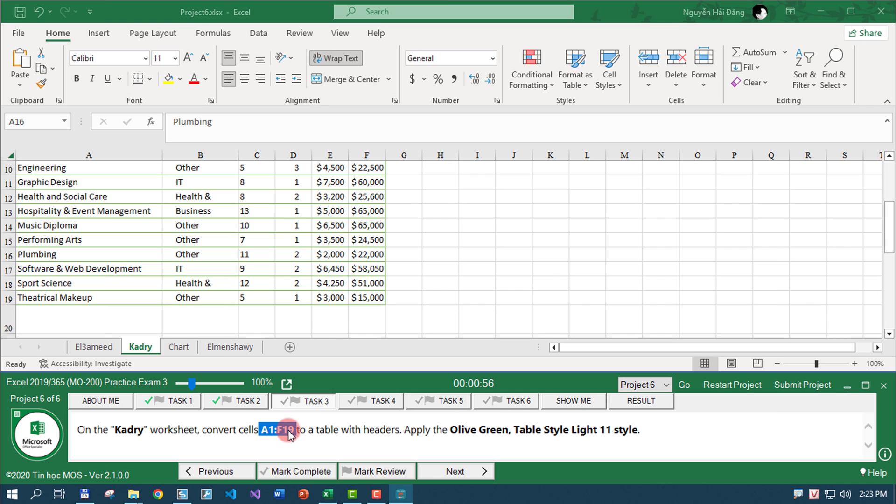
left_click(26, 122)
type("A1:F19")
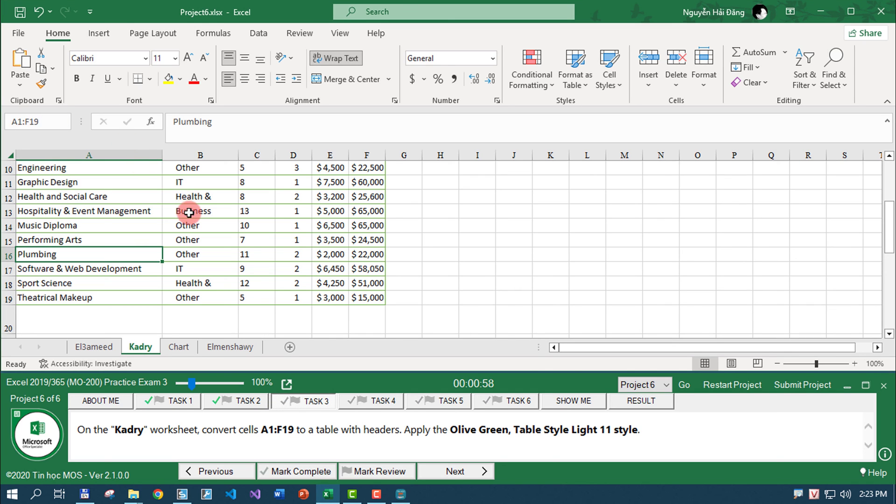
key("Return")
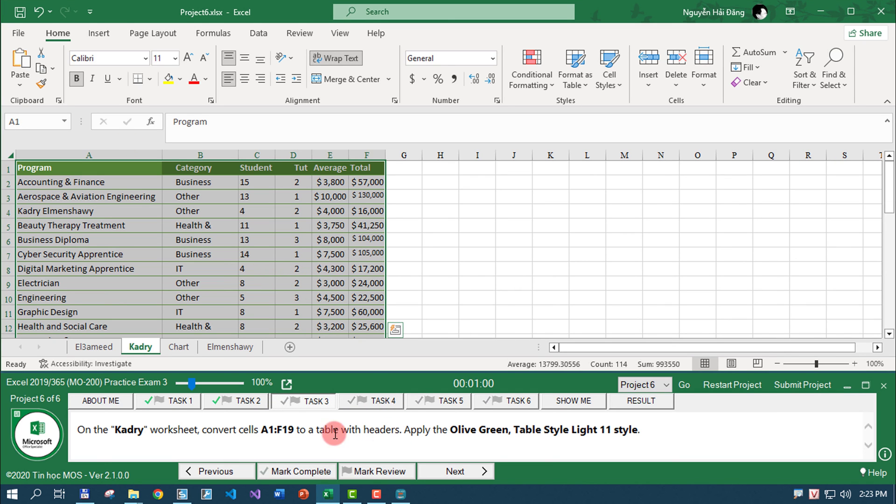
Format A1:F19 as a table with headers in Table Style Light 11 and mark complete.
left_click(577, 89)
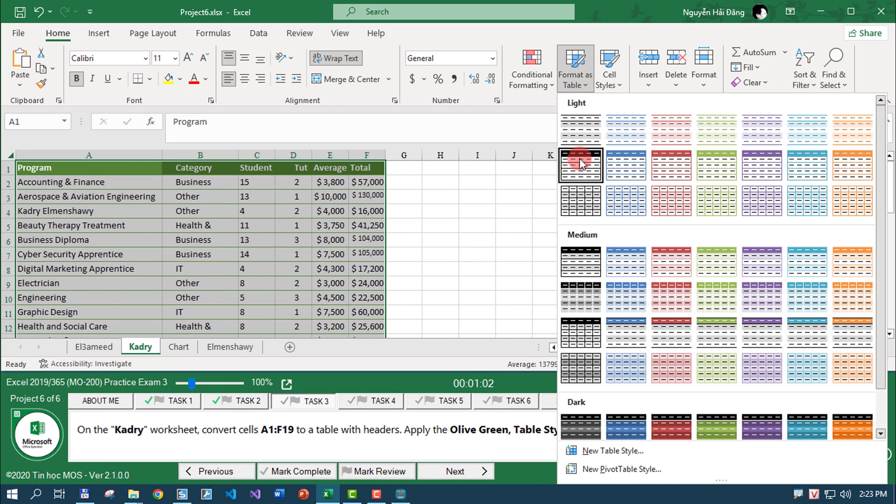
left_click(581, 164)
left_click(690, 291)
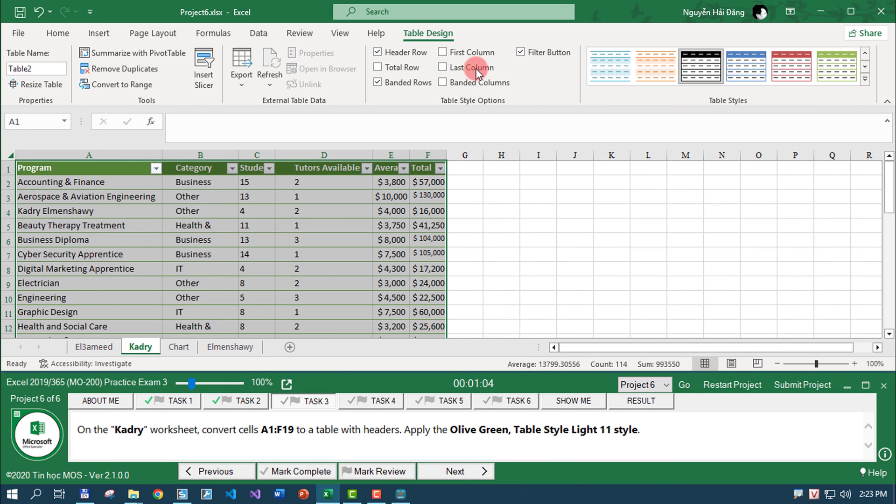
left_click(864, 83)
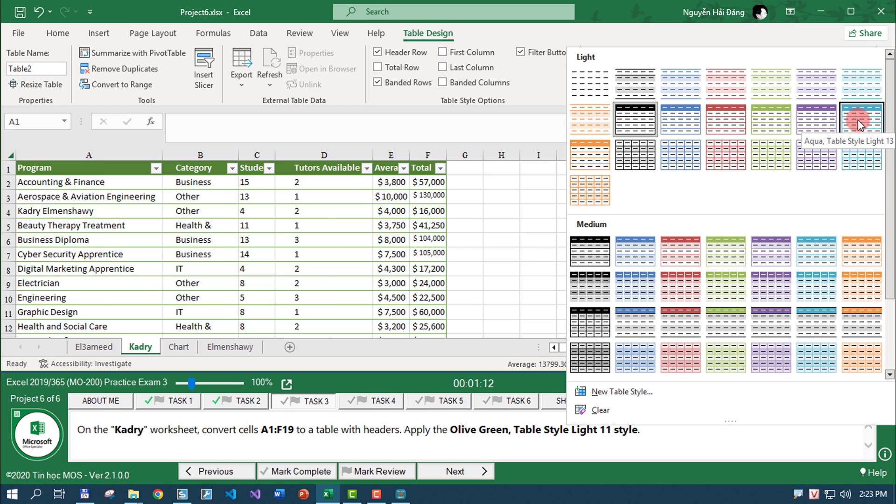
left_click(760, 127)
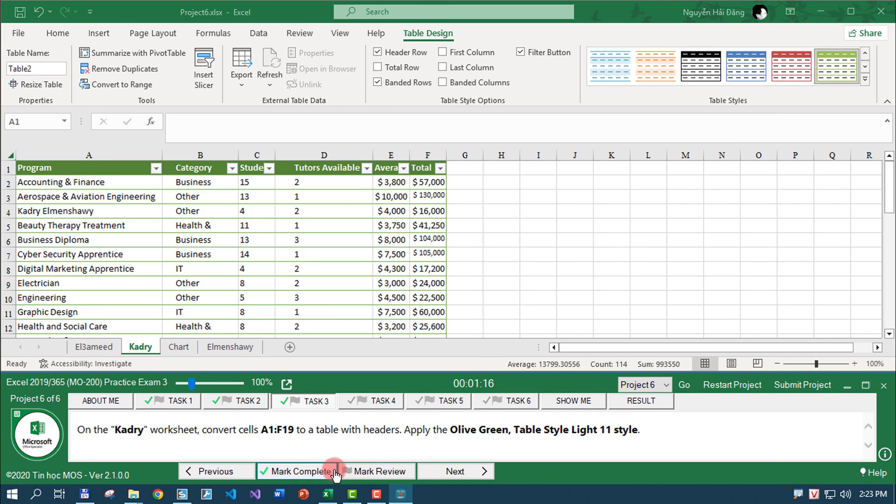
left_click(332, 472)
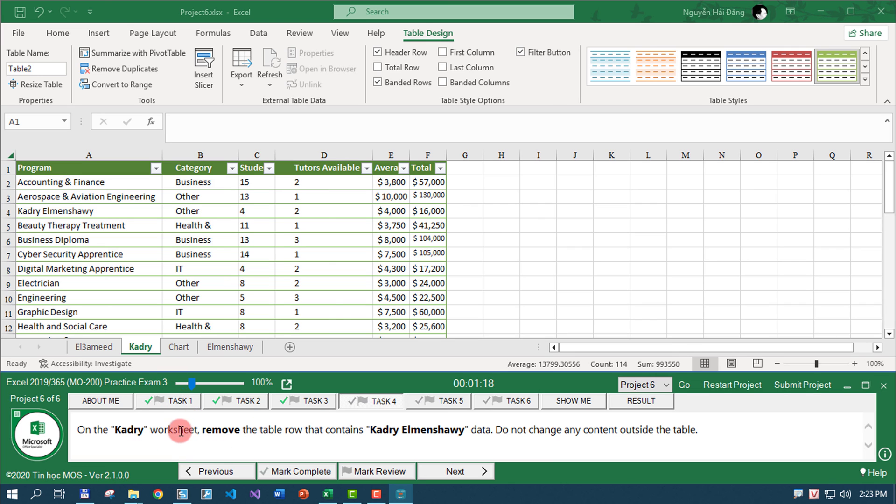
left_click_drag(239, 434, 260, 432)
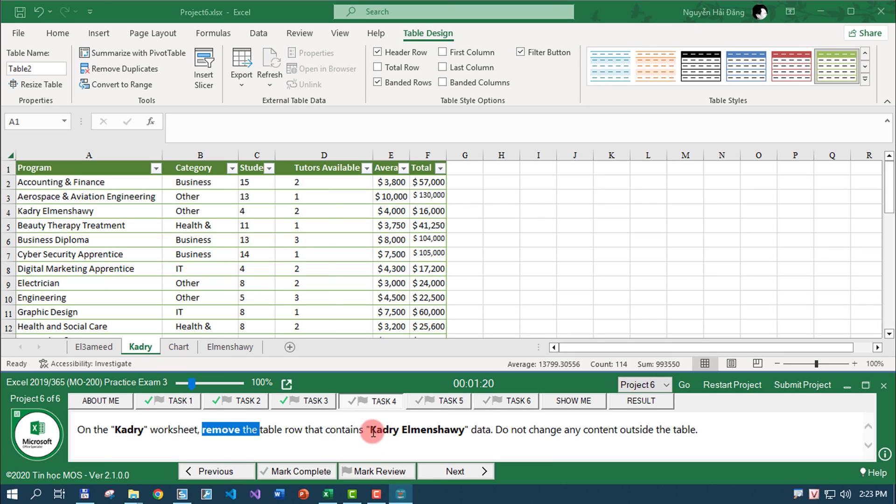
left_click_drag(373, 431, 429, 435)
key("ctrl+c")
left_click(524, 211)
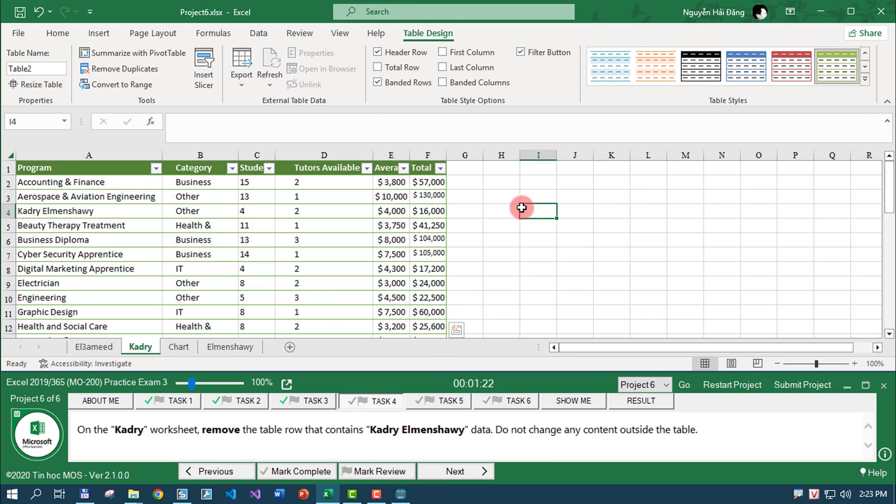
key("ctrl+f")
key("ctrl+v")
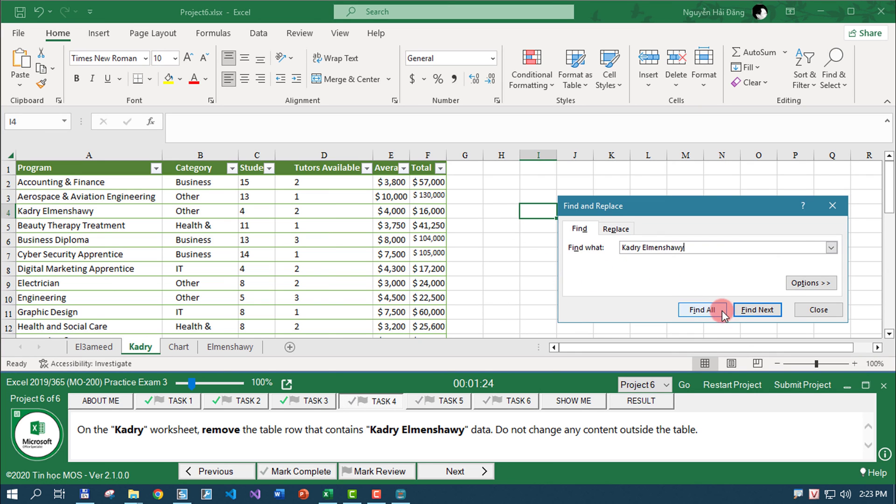
left_click(737, 309)
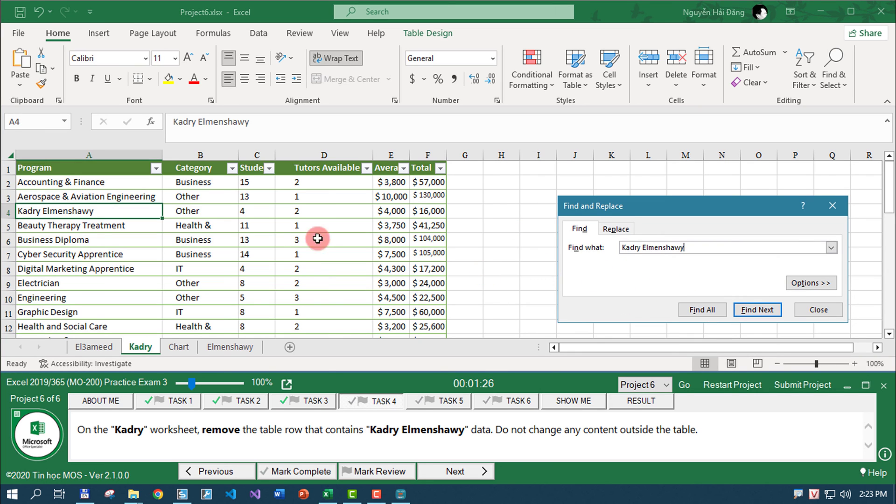
left_click_drag(130, 211, 416, 211)
right_click(415, 211)
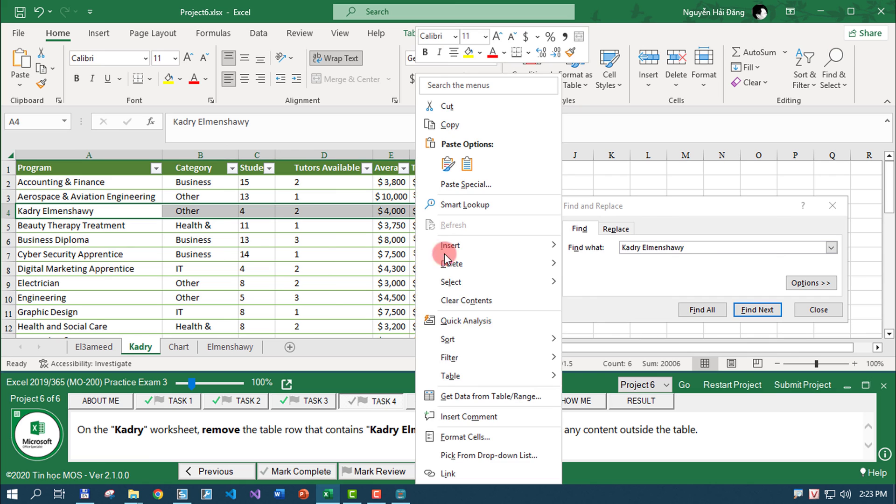
mouse_move(452, 263)
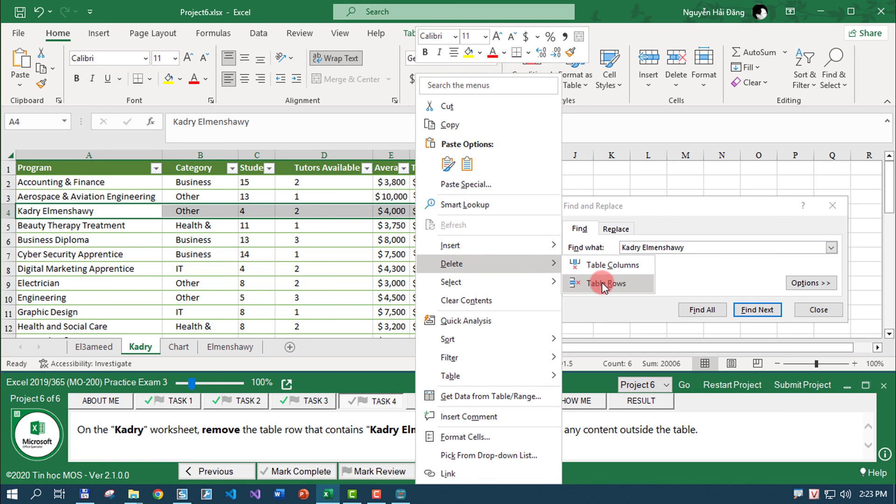
left_click(605, 283)
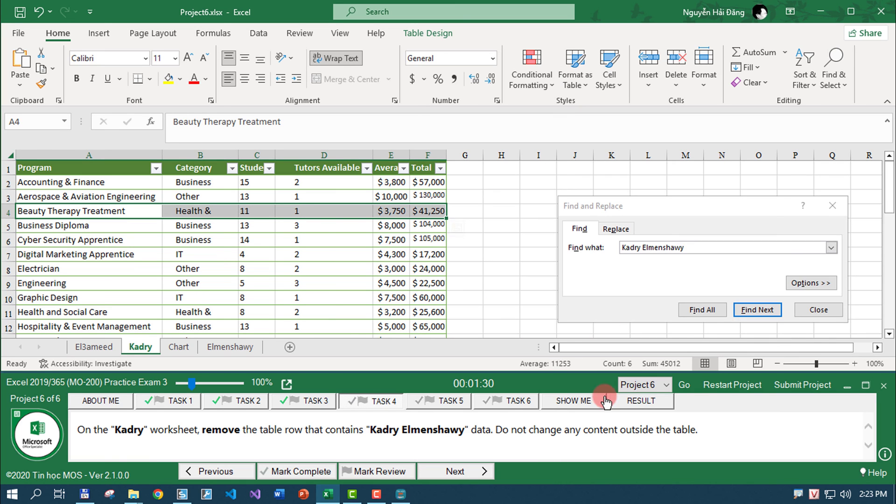
left_click(311, 474)
left_click(454, 471)
left_click(156, 349)
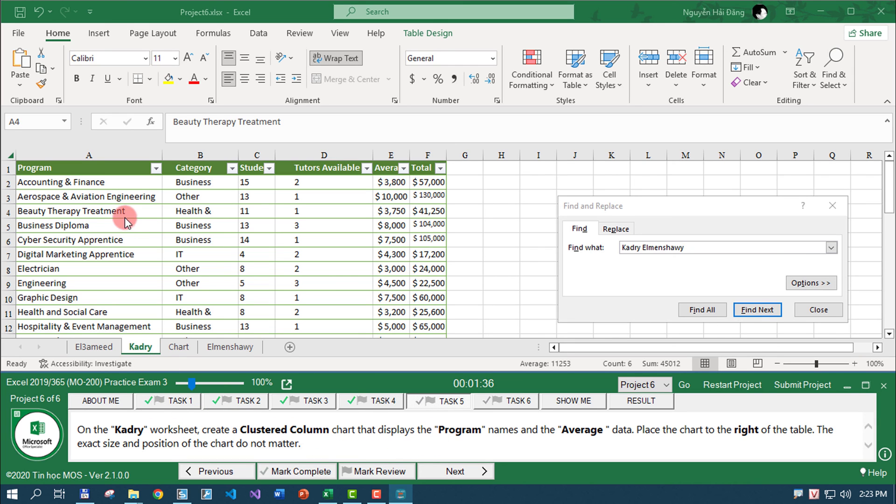
Select the Program names in column A together with the Average values in column E.
left_click_drag(122, 169, 111, 372)
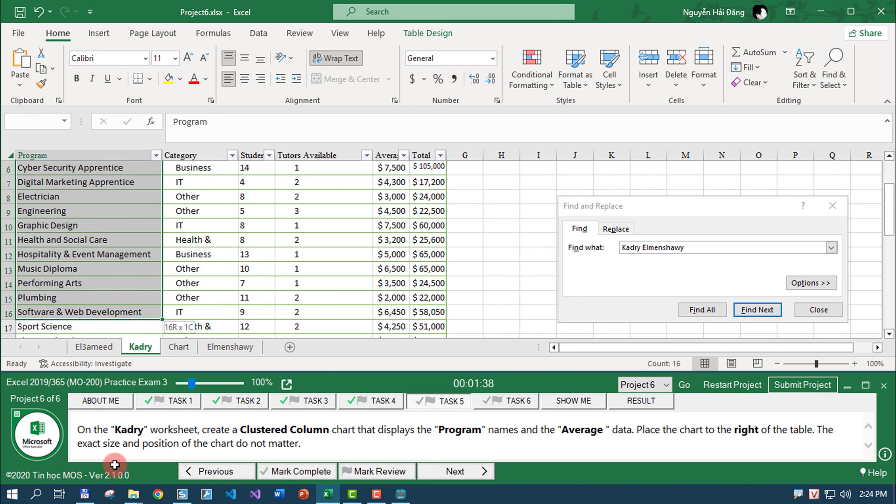
scroll(313, 298, "up", 3)
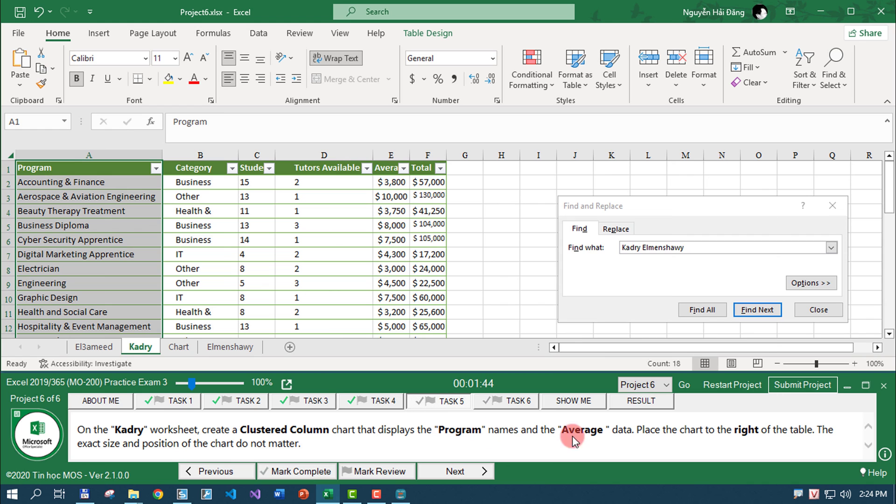
mouse_move(389, 169)
left_mouse_down()
mouse_move(385, 317)
mouse_move(386, 268)
left_mouse_up()
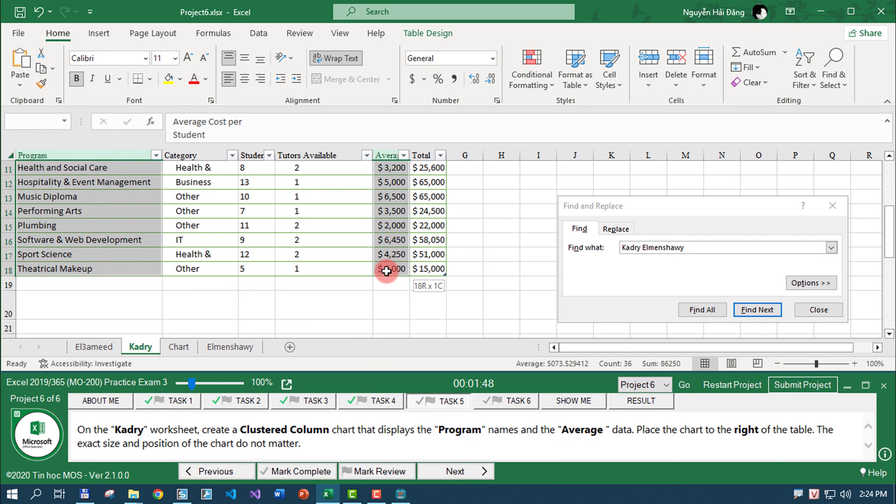
scroll(395, 274, "up", 4)
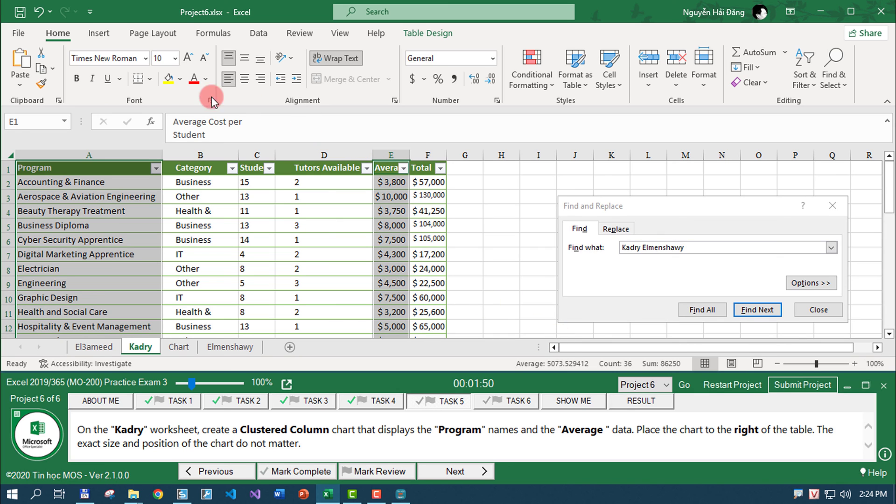
Insert a clustered column chart, place it right of the table, and mark the task complete.
left_click(99, 32)
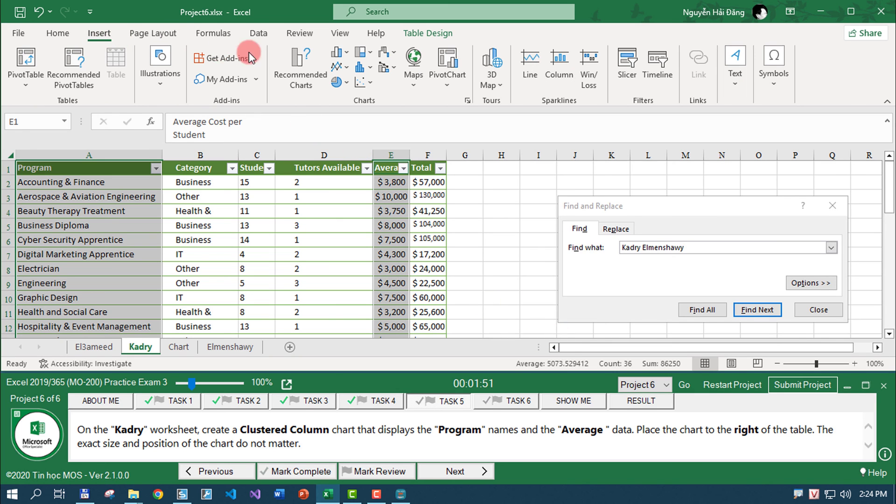
left_click(344, 54)
left_click(347, 94)
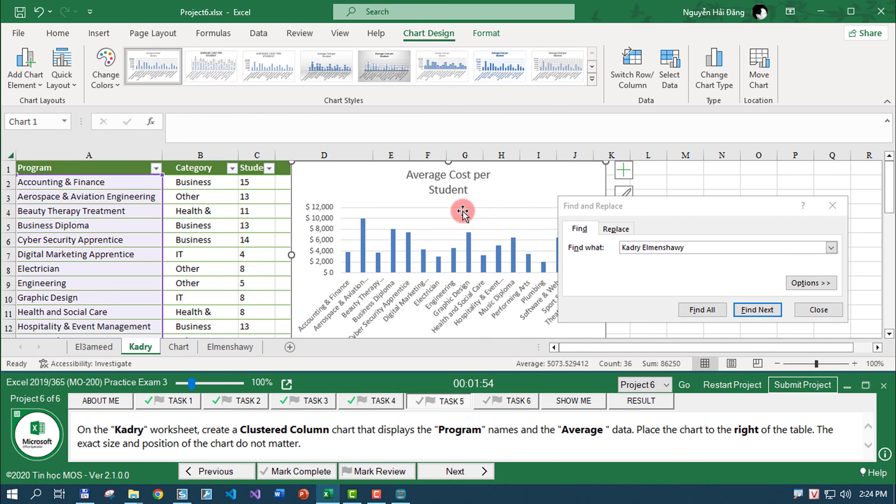
left_click_drag(366, 166, 545, 172)
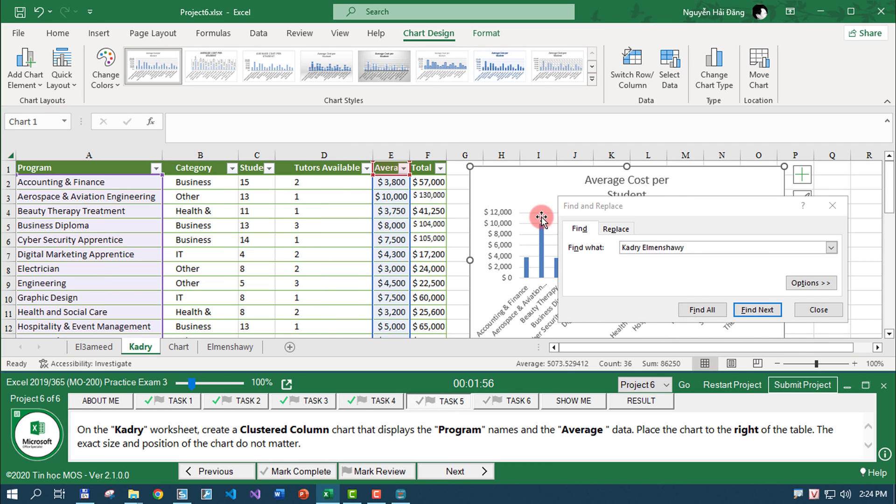
left_click(447, 473)
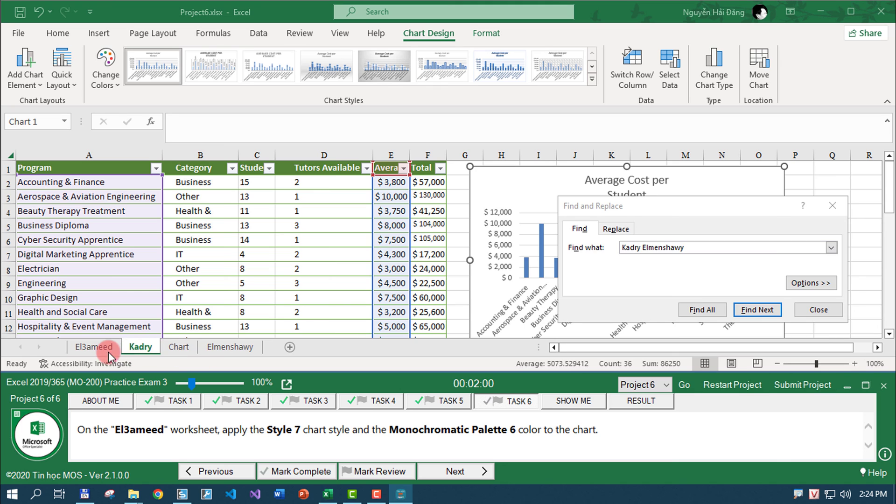
Apply chart Style 7 and the orange Monochromatic Palette 6 to the El3ameed pie chart.
left_click(104, 346)
left_click(428, 318)
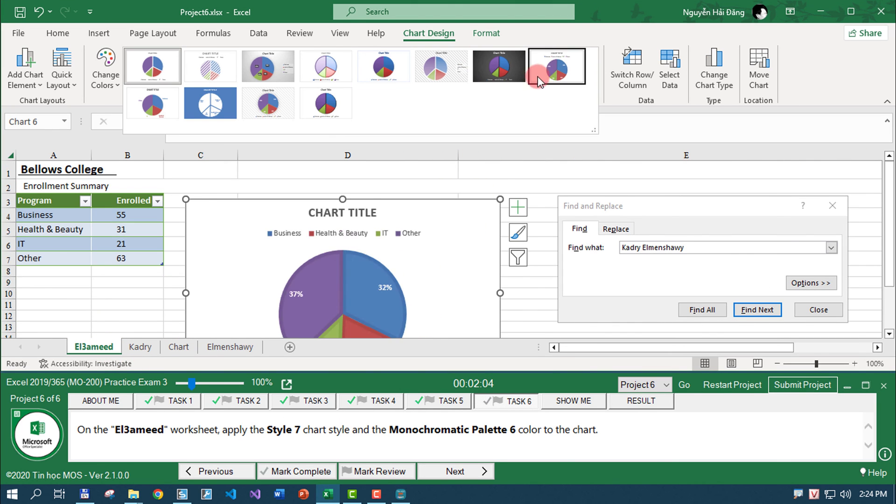
left_click(523, 71)
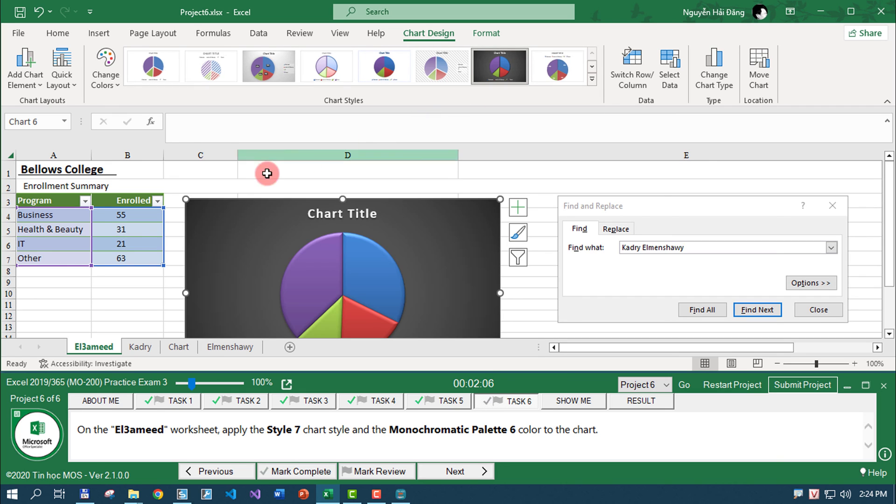
left_click(114, 83)
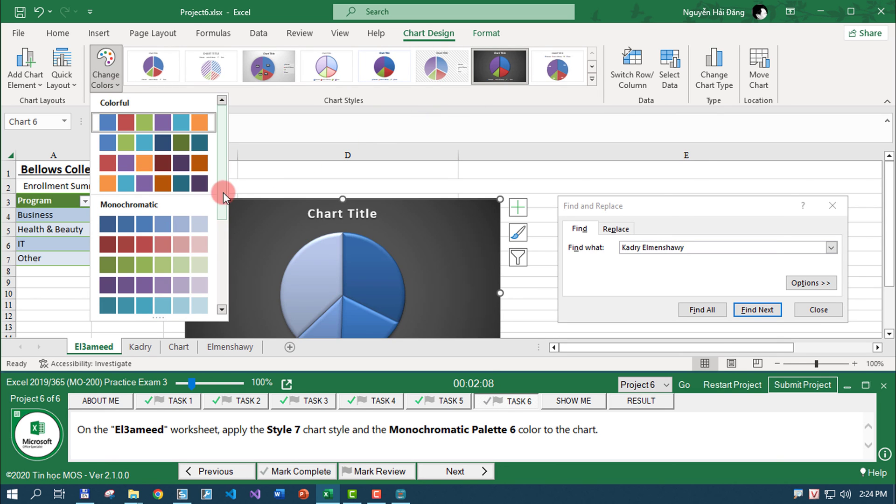
left_click_drag(223, 192, 223, 240)
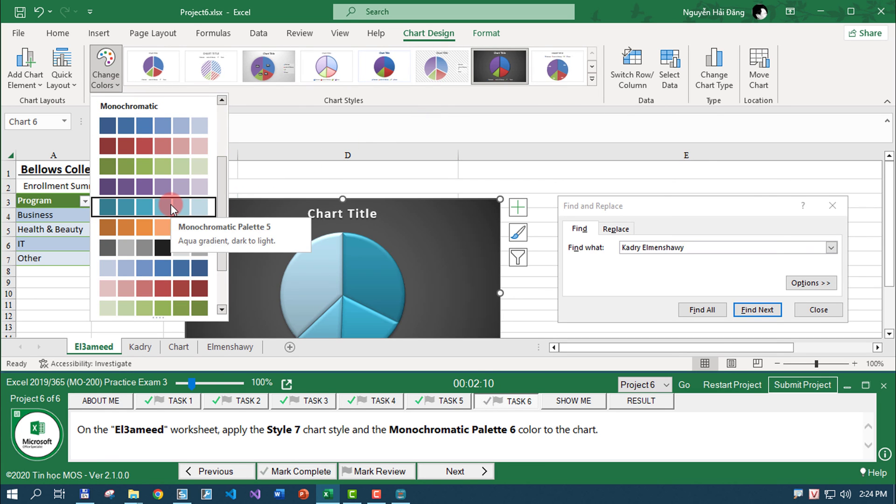
left_click(169, 228)
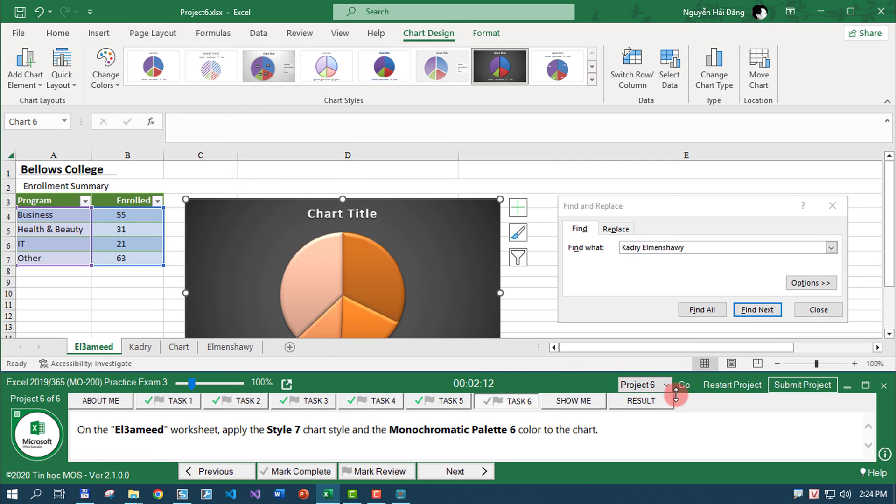